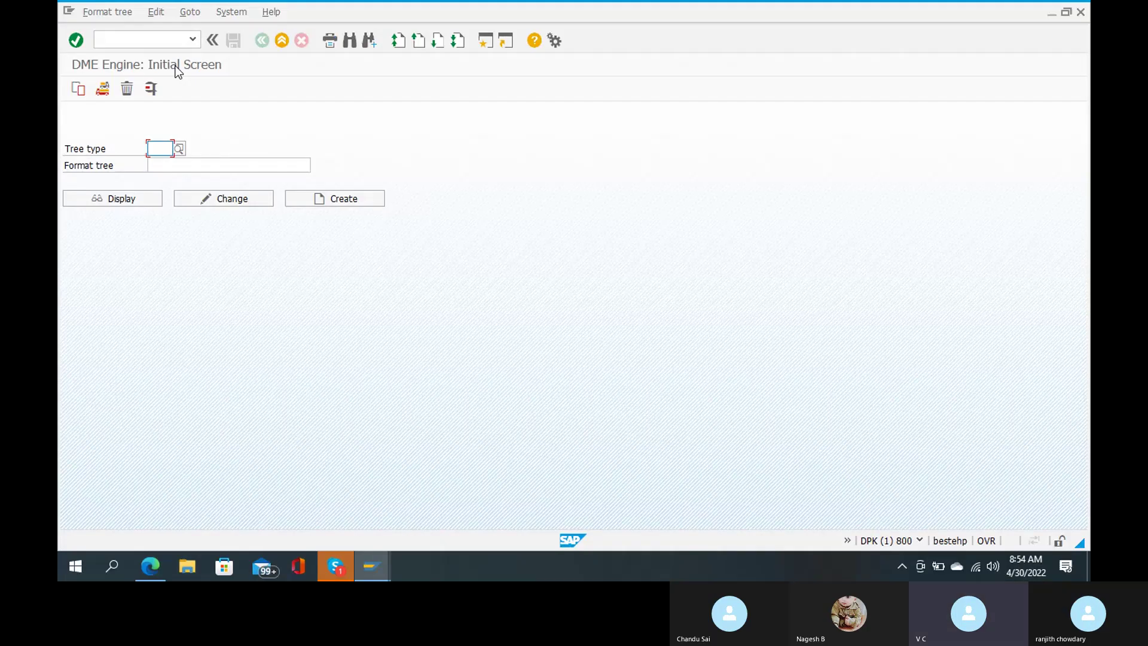
Open the format tree /ZDME_RANJ of tree type PAYM for changing.
left_click(168, 149)
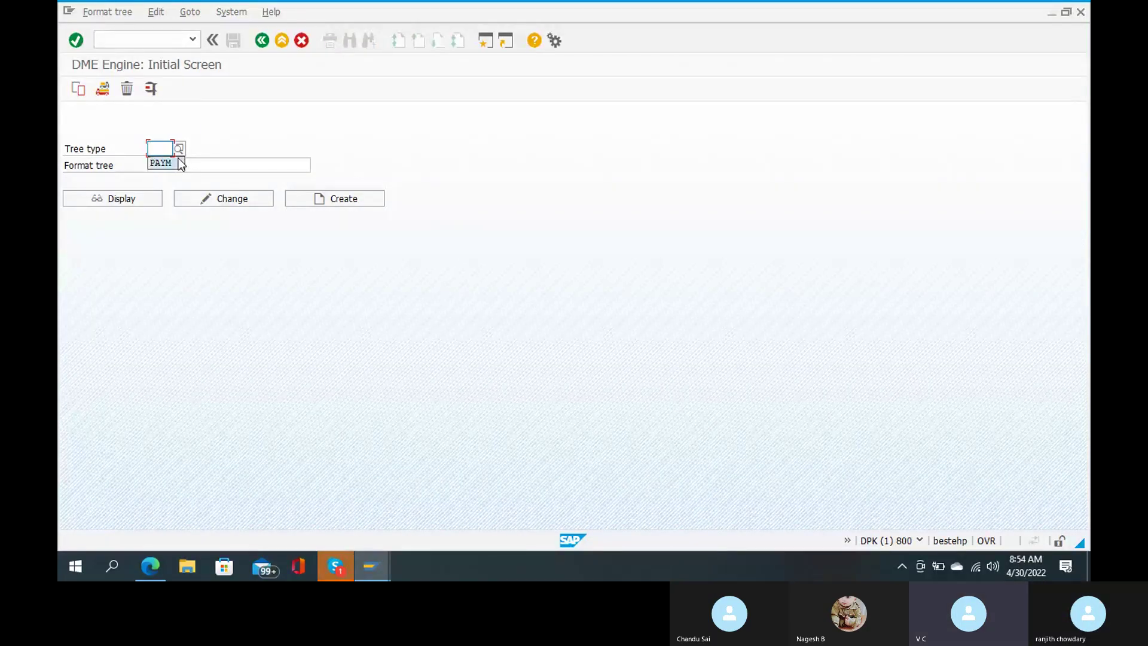
left_click(175, 163)
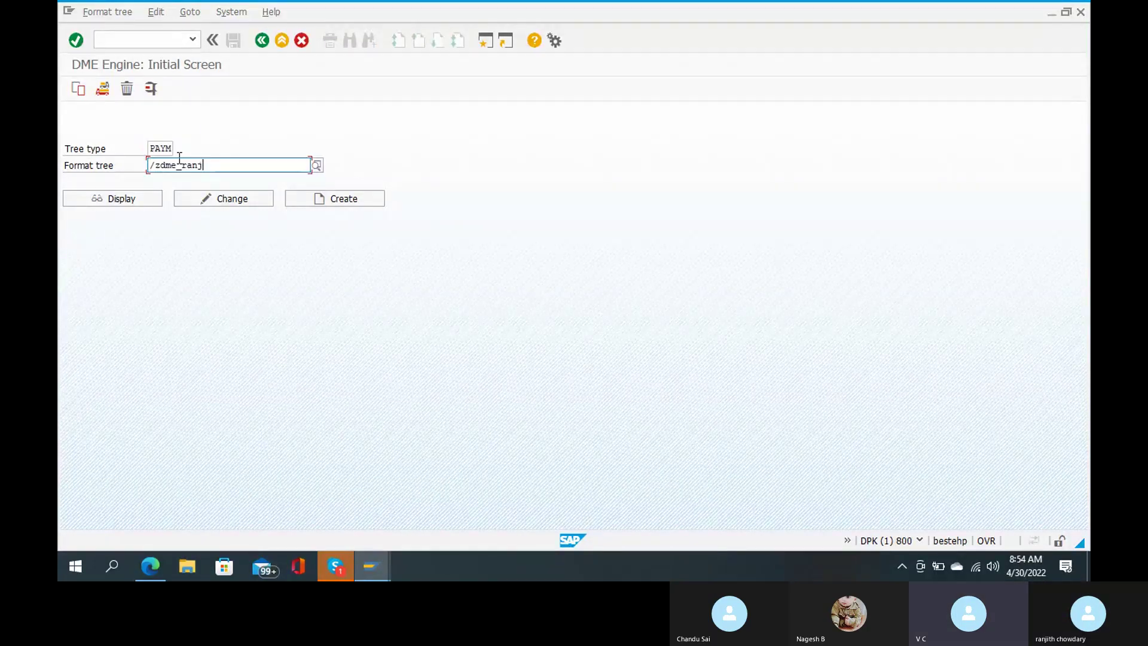
left_click(207, 204)
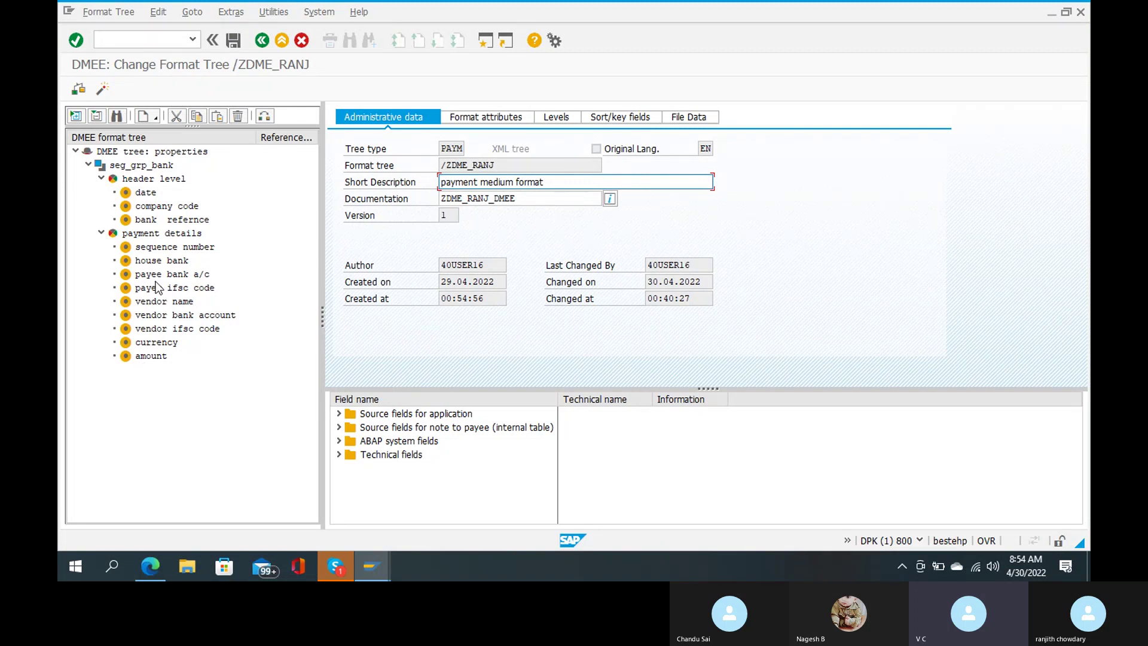
Create a segment on the same level as payment details and name it "trailer".
left_click(184, 233)
right_click(184, 234)
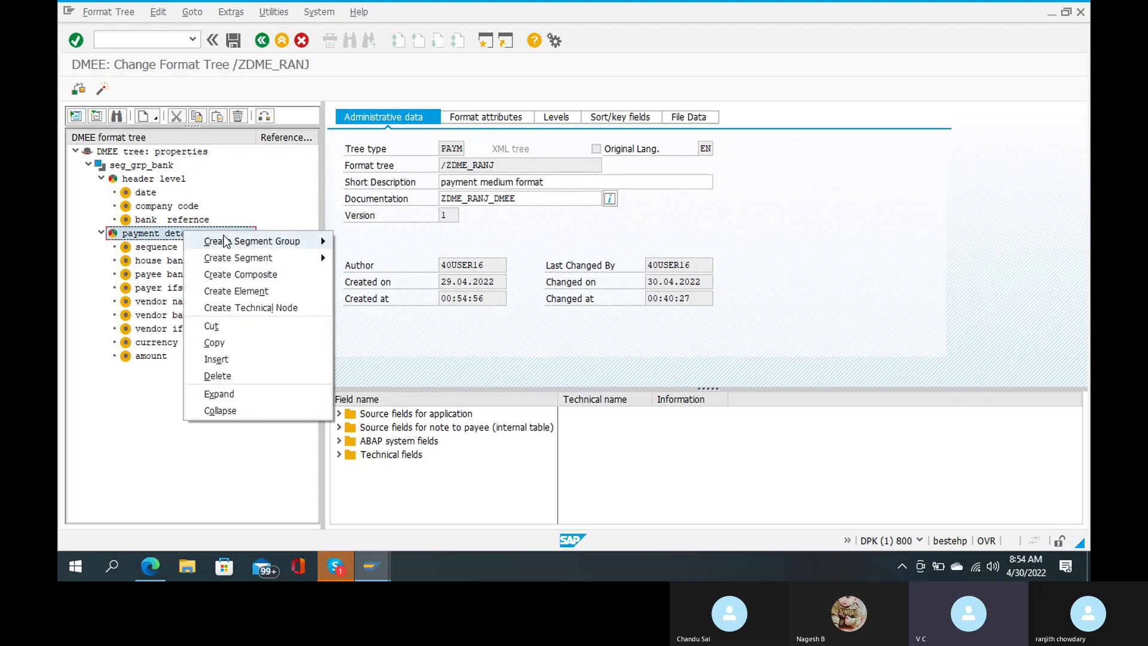
mouse_move(232, 260)
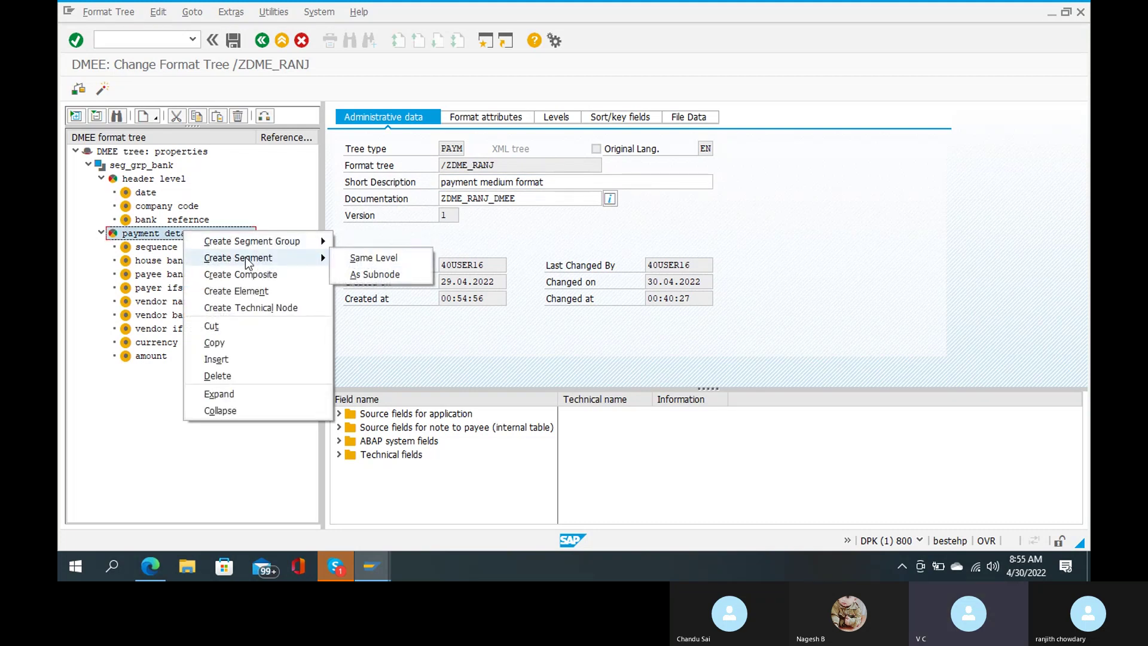
left_click(336, 257)
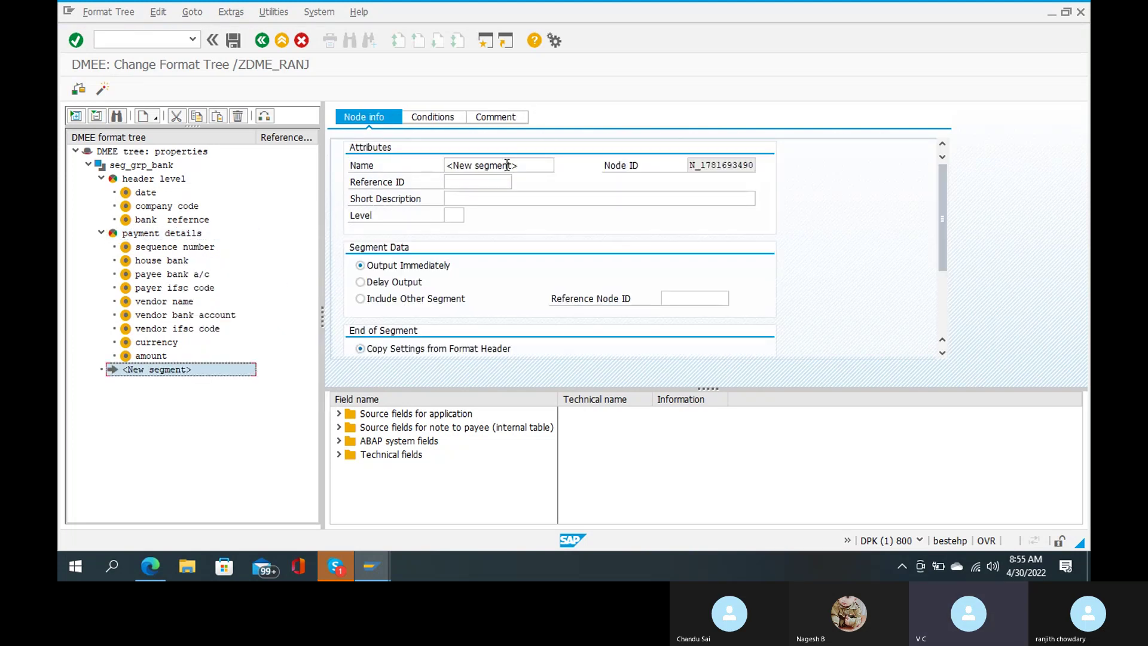
left_click(537, 161)
key("BackSpace")
key("BackSpace")
key("BackSpace")
key("BackSpace")
key("BackSpace")
key("BackSpace")
key("BackSpace")
key("BackSpace")
key("BackSpace")
key("BackSpace")
key("BackSpace")
key("BackSpace")
key("BackSpace")
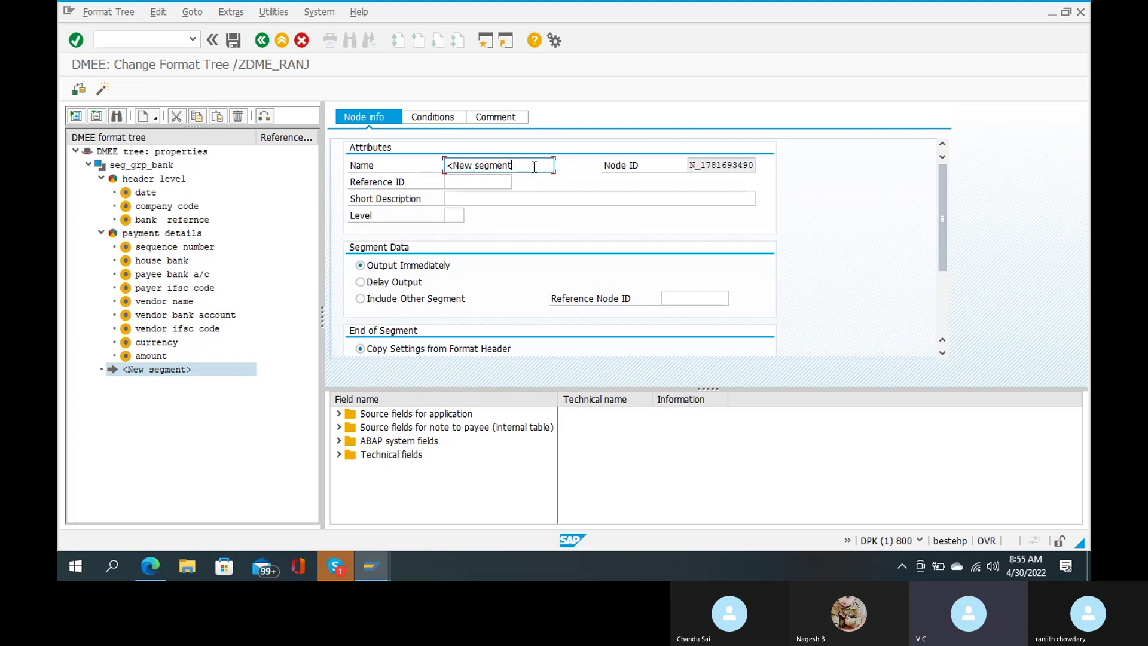
key("Down")
key("Down")
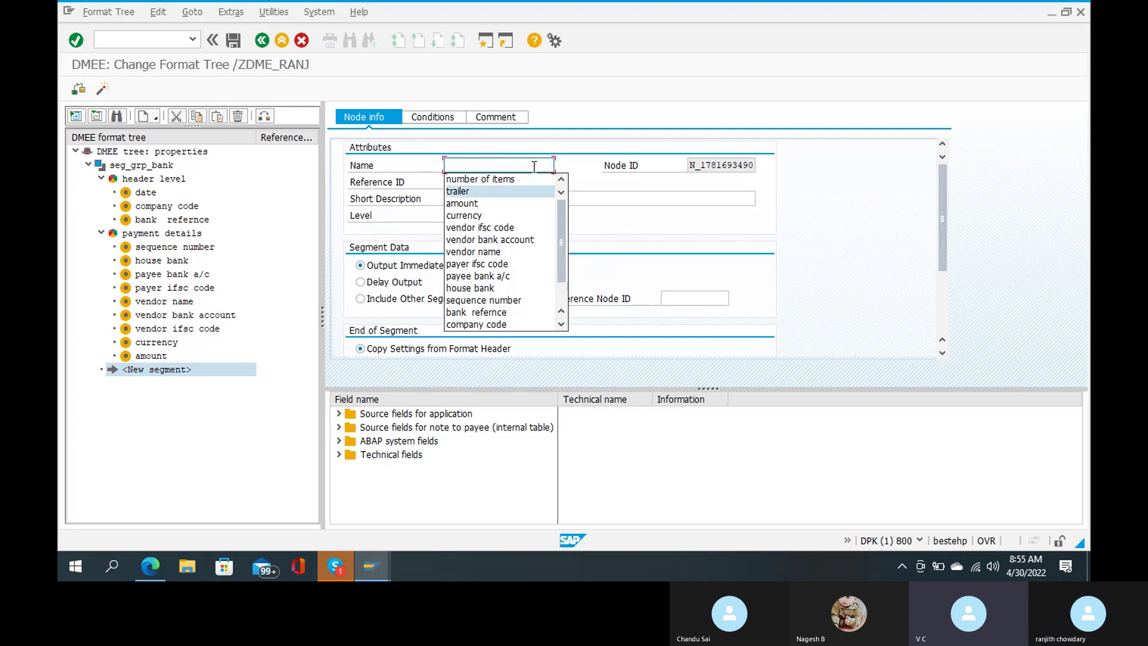
key("Return")
Fill in the trailer segment's details with short description "trailer", level 1 and comment "triler".
left_click(513, 198)
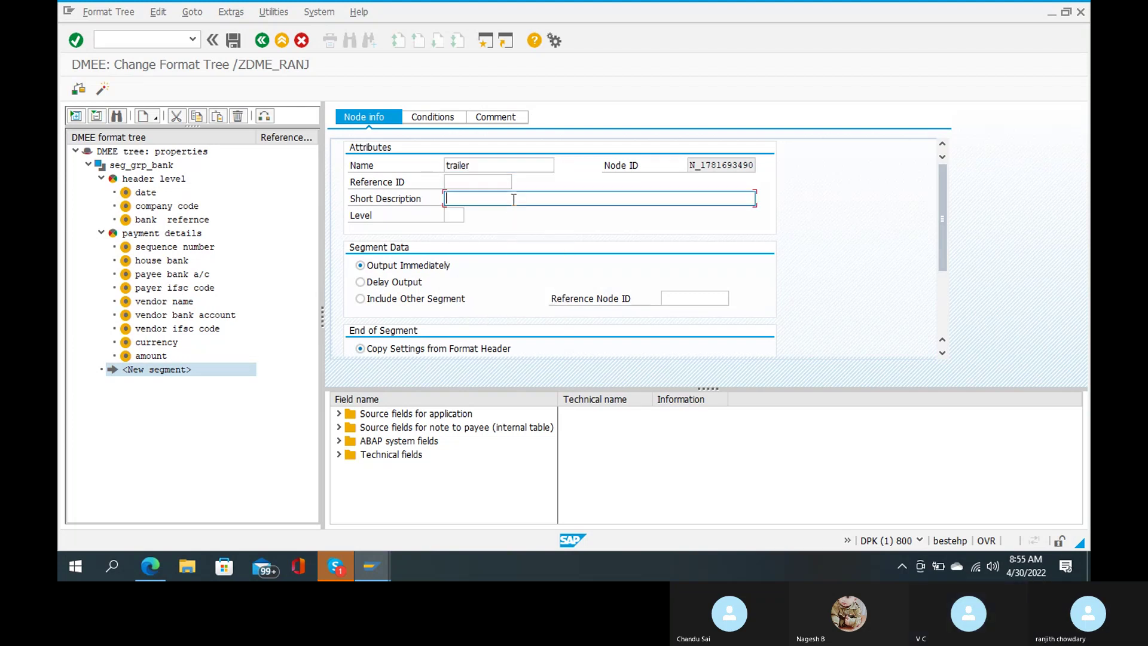
key("Down")
key("Down")
key("Return")
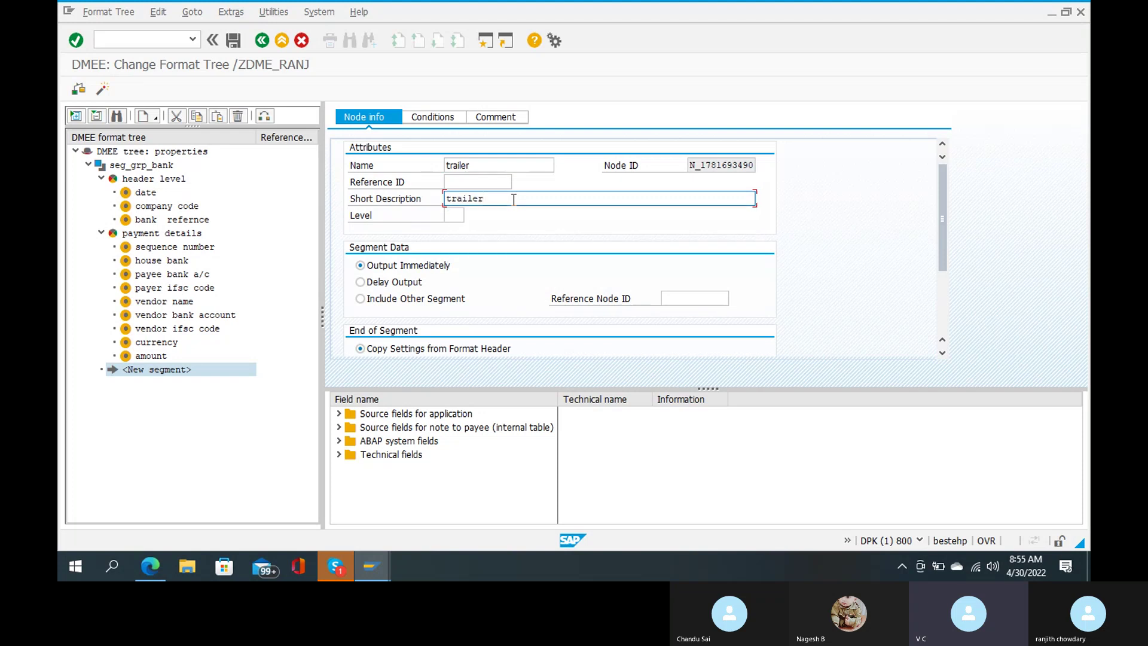
left_click(456, 214)
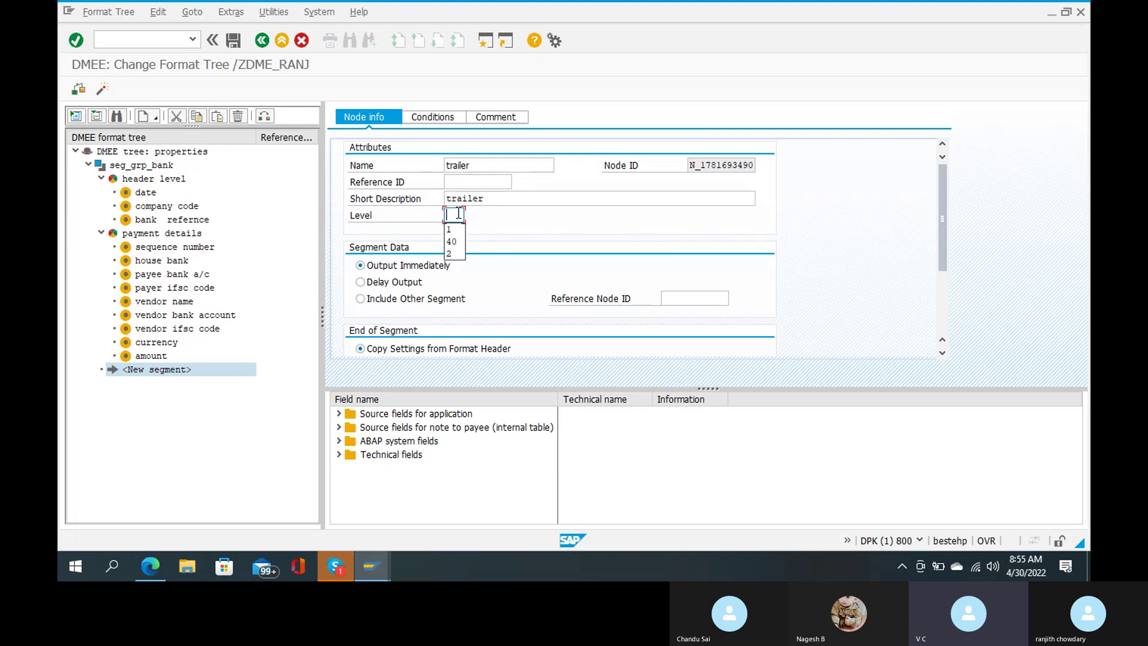
key("Down")
key("Return")
key("Return")
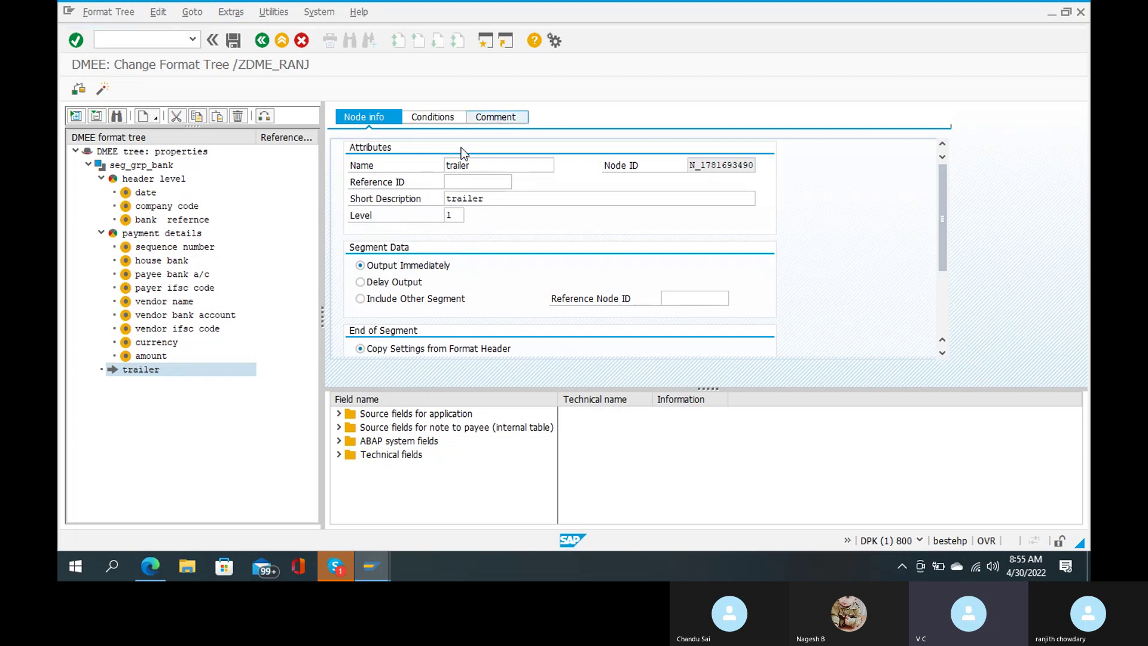
type("triler")
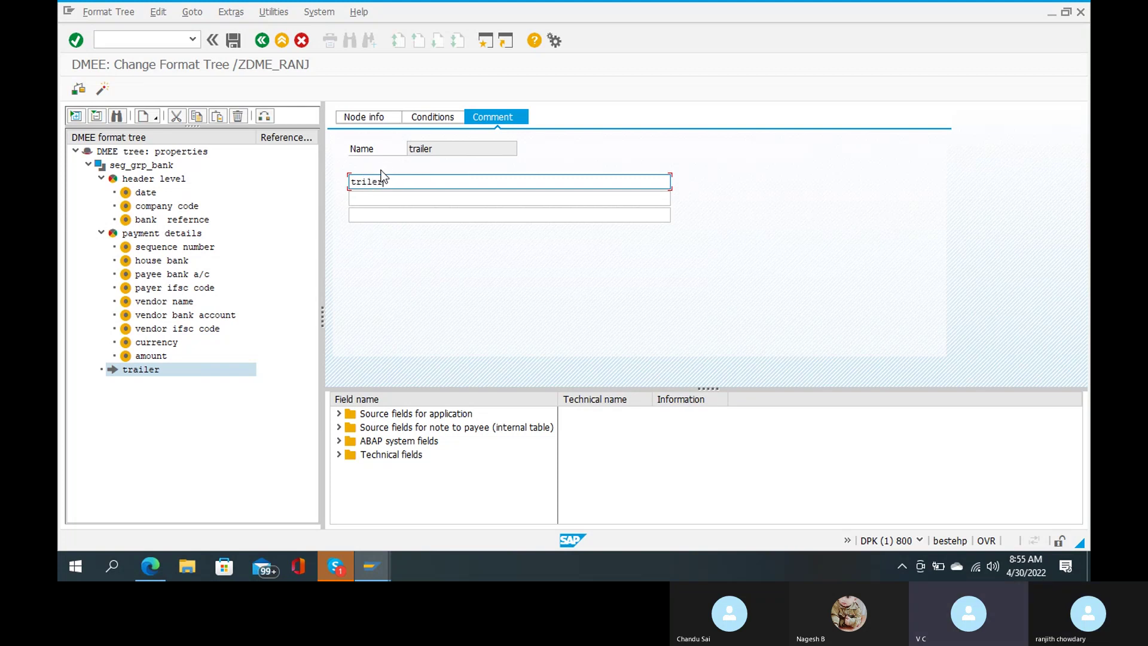
left_click(379, 118)
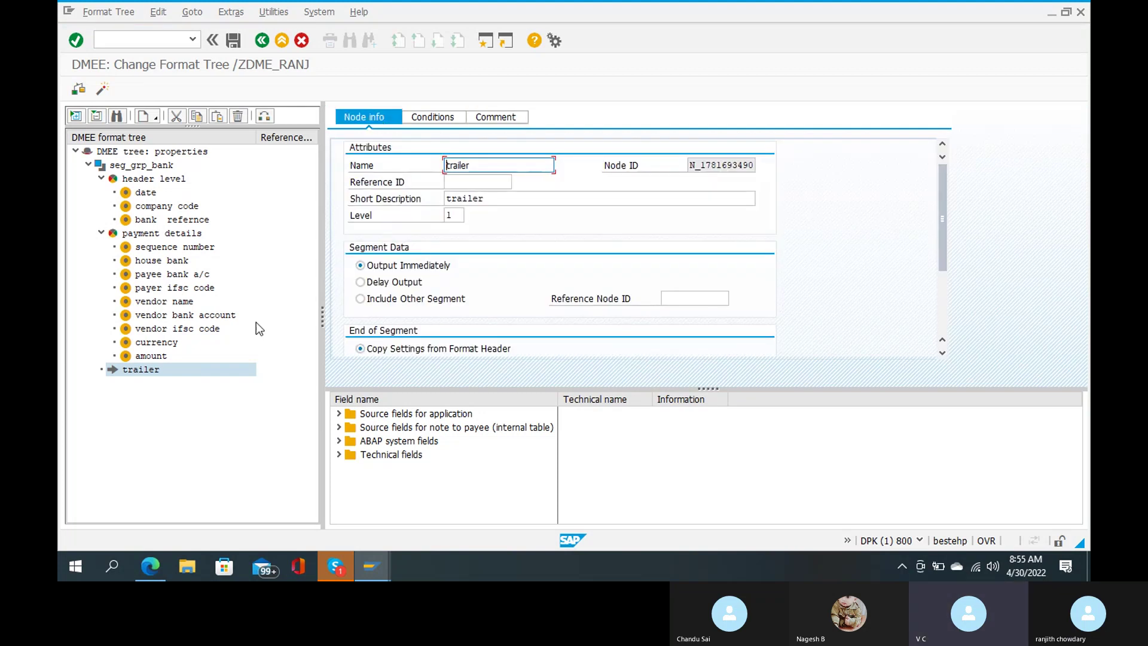
Create an element under the trailer segment and name it "number of items".
right_click(183, 368)
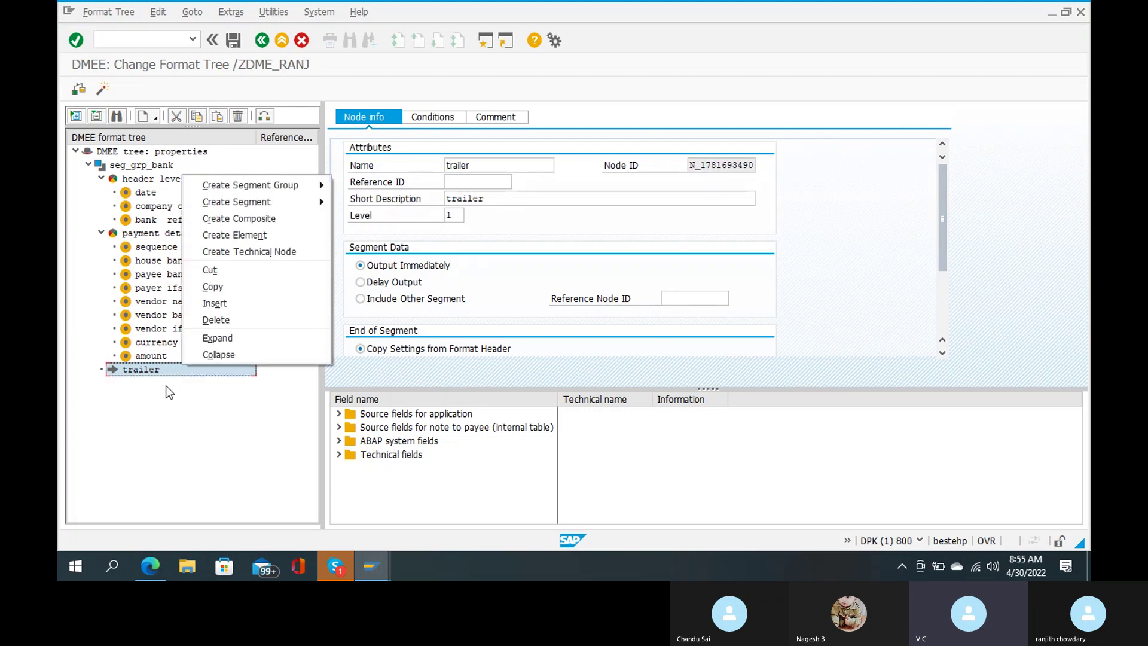
left_click(247, 236)
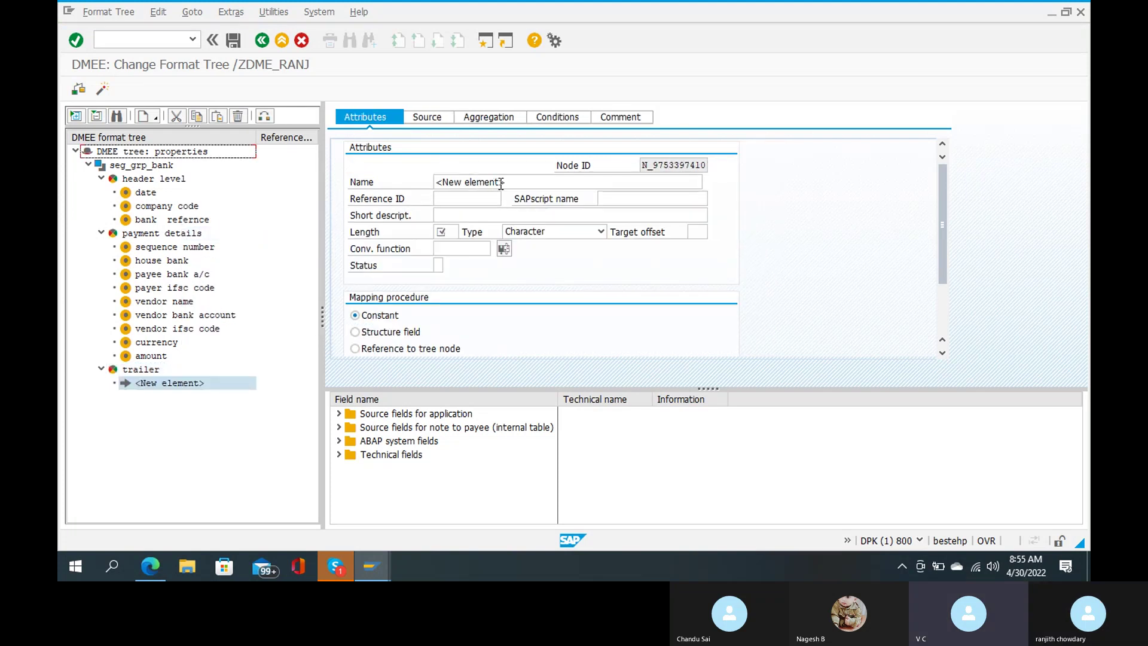
left_click(502, 183)
key("BackSpace")
key("BackSpace")
key("BackSpace")
key("BackSpace")
key("BackSpace")
key("BackSpace")
key("BackSpace")
key("BackSpace")
key("BackSpace")
key("BackSpace")
key("BackSpace")
key("BackSpace")
key("BackSpace")
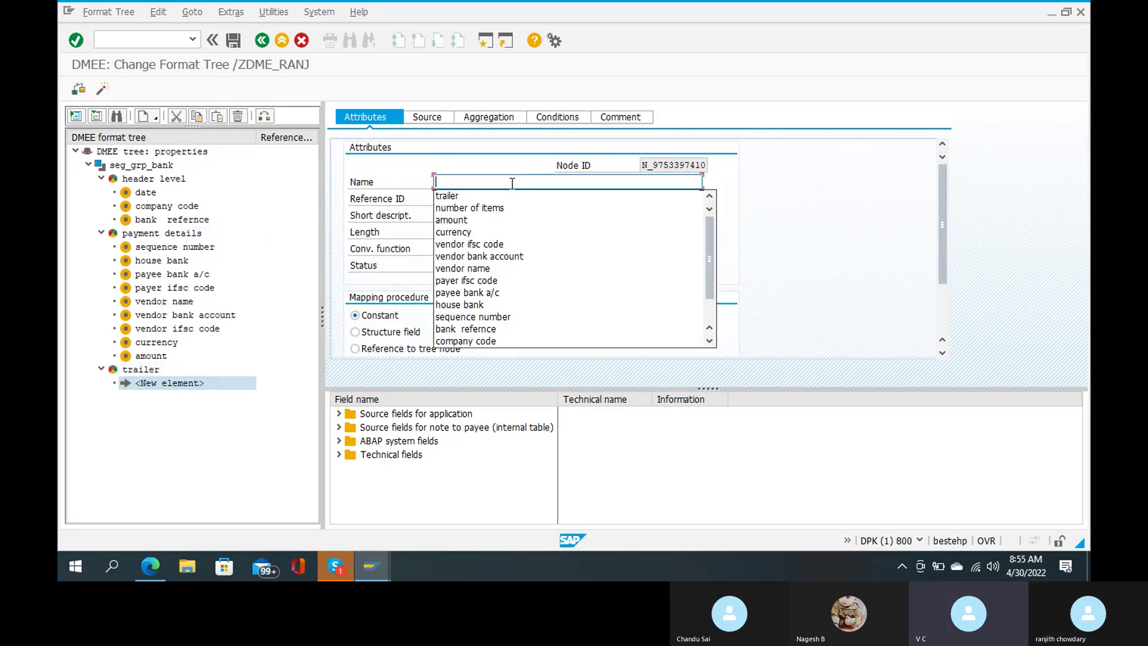
key("Down")
key("Down")
key("Return")
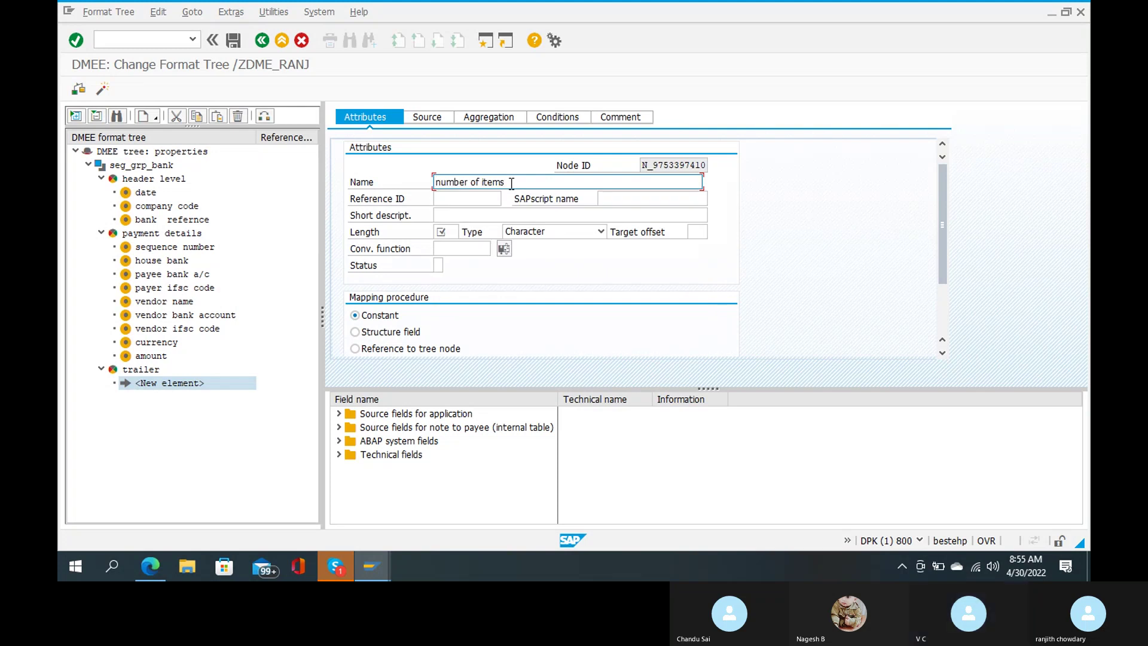
Give the number of items element the short description "number of items" and a length of 40.
left_click(498, 215)
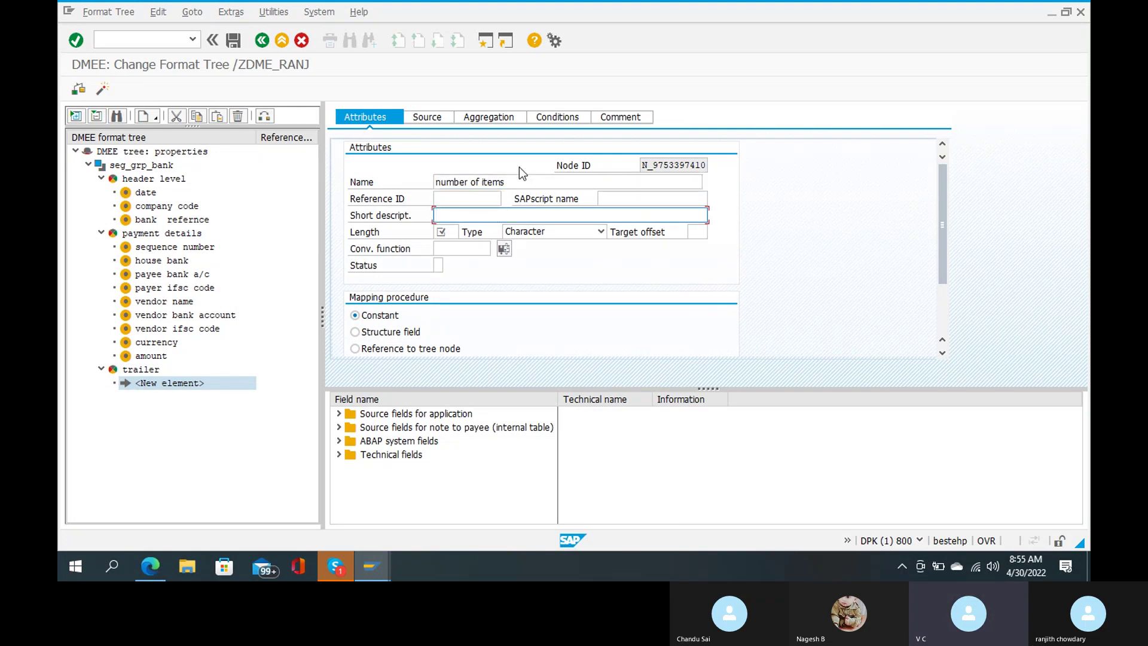
type("number of items")
left_click(454, 233)
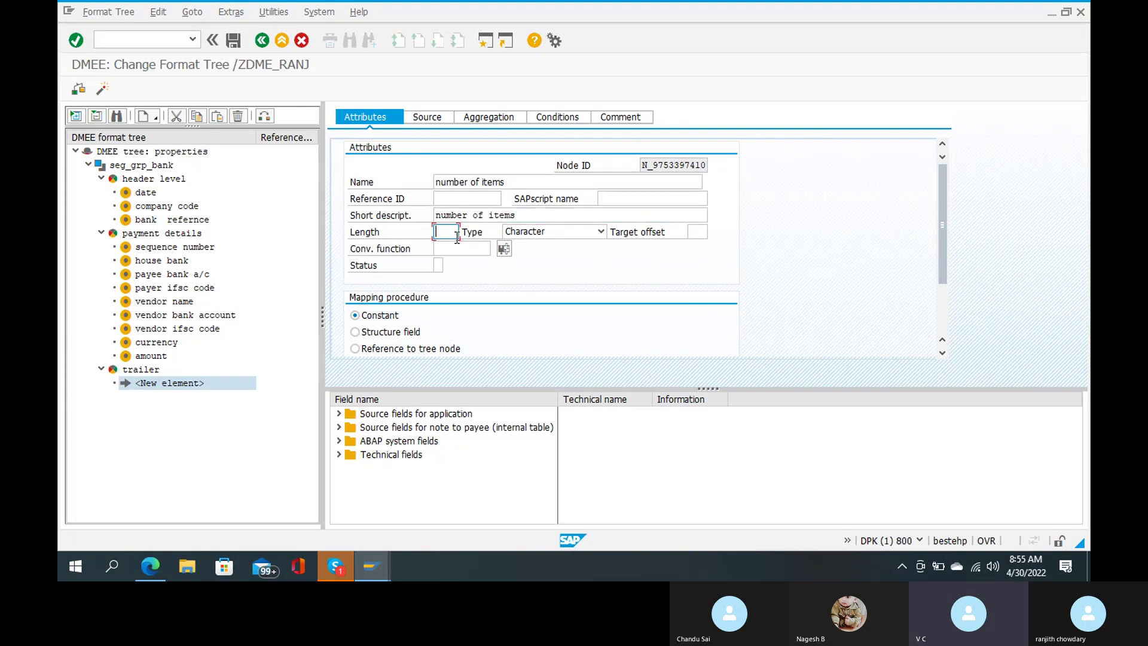
type("40")
Set the element's mapping procedure to Own mapping (atoms) with atom handling 02, concatenating values with spaces.
scroll(441, 334, "down", 1)
scroll(441, 334, "down", 1)
left_click(355, 315)
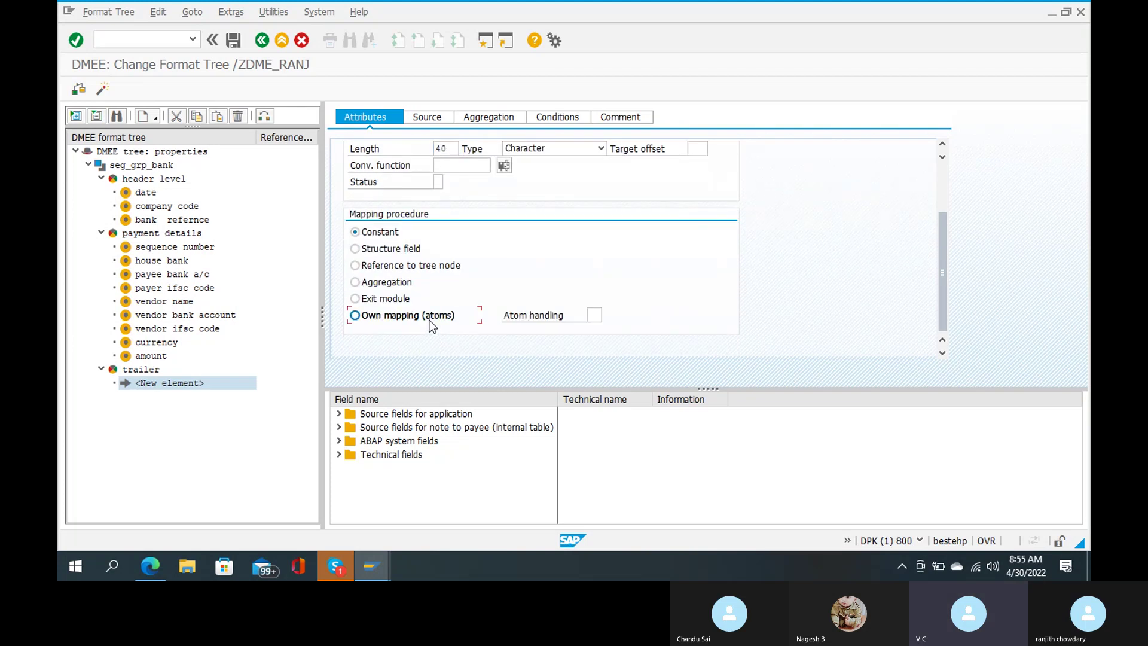
left_click(593, 315)
type("02")
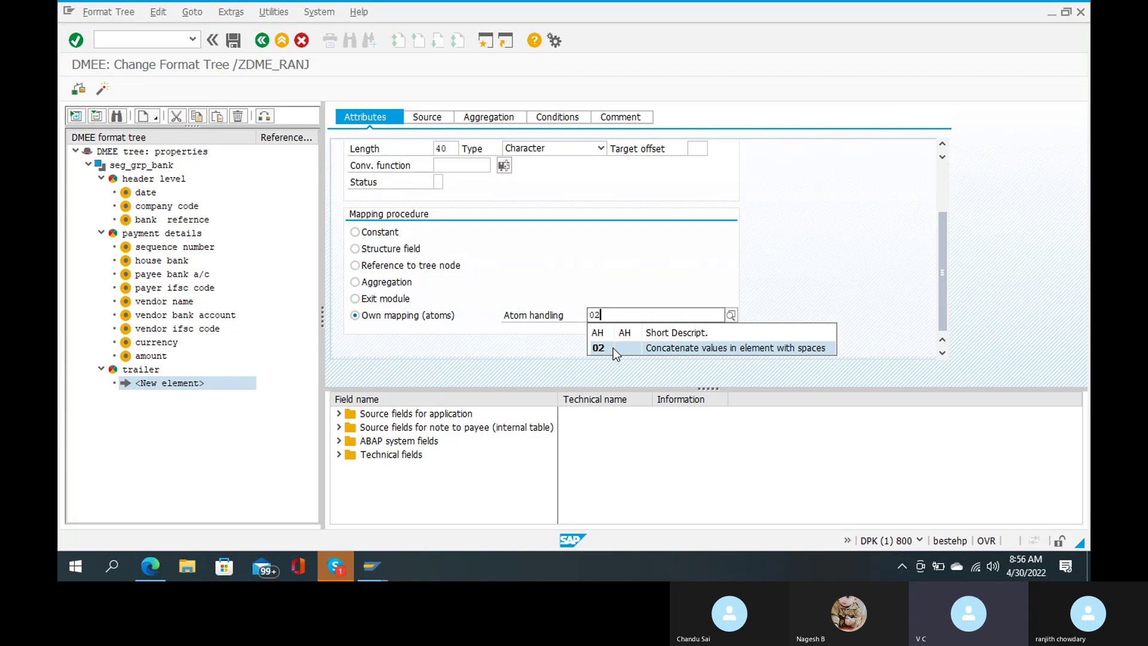
left_click(612, 348)
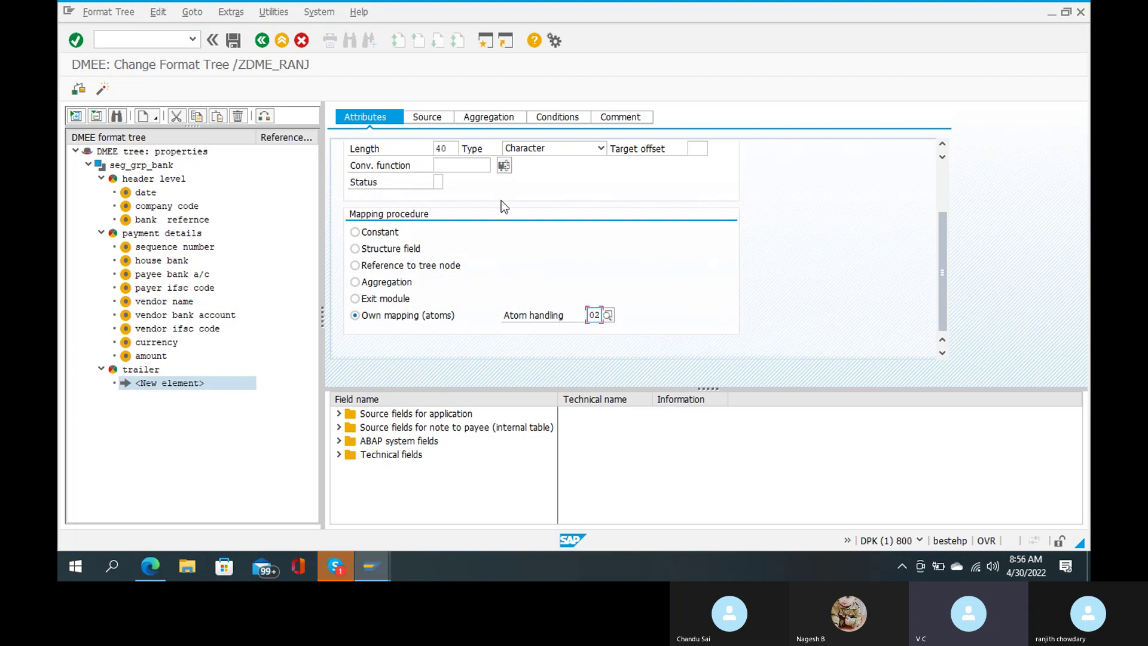
left_click(599, 311)
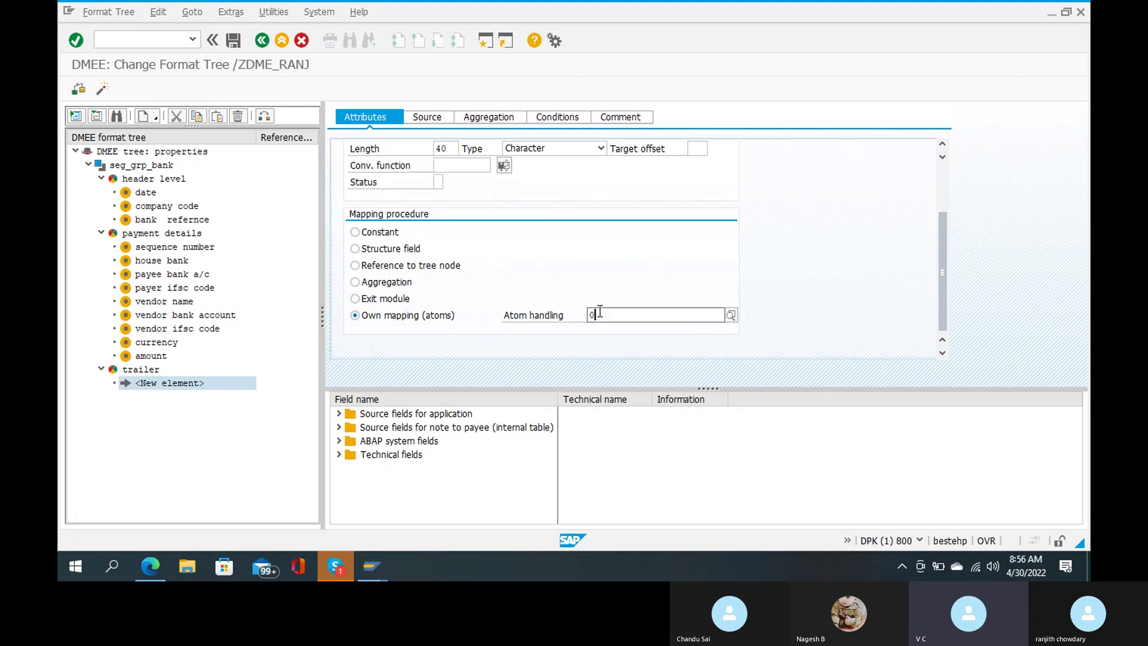
key("BackSpace")
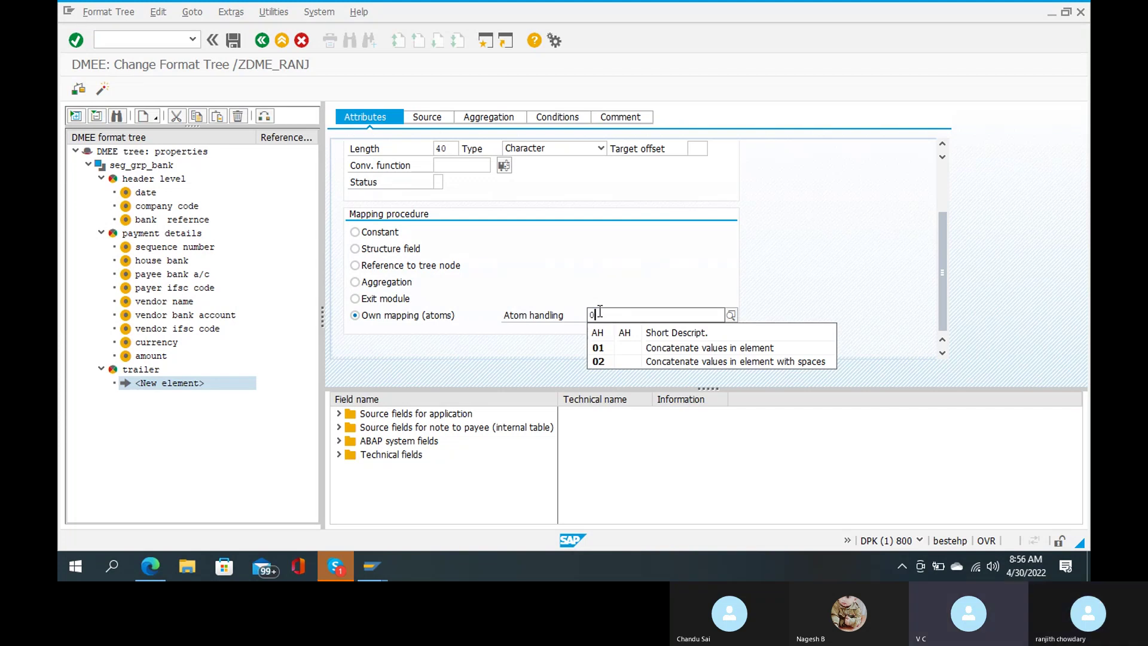
type("2")
key("Return")
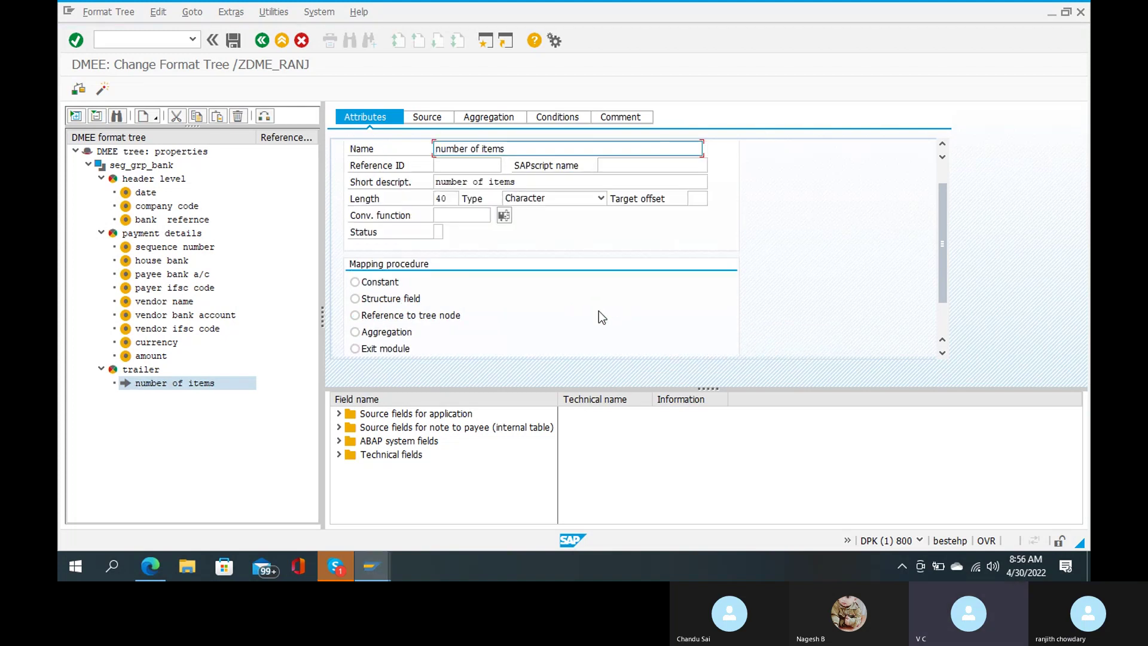
Add the comment "number of items" to the number of items element and return to its attributes.
left_click(433, 119)
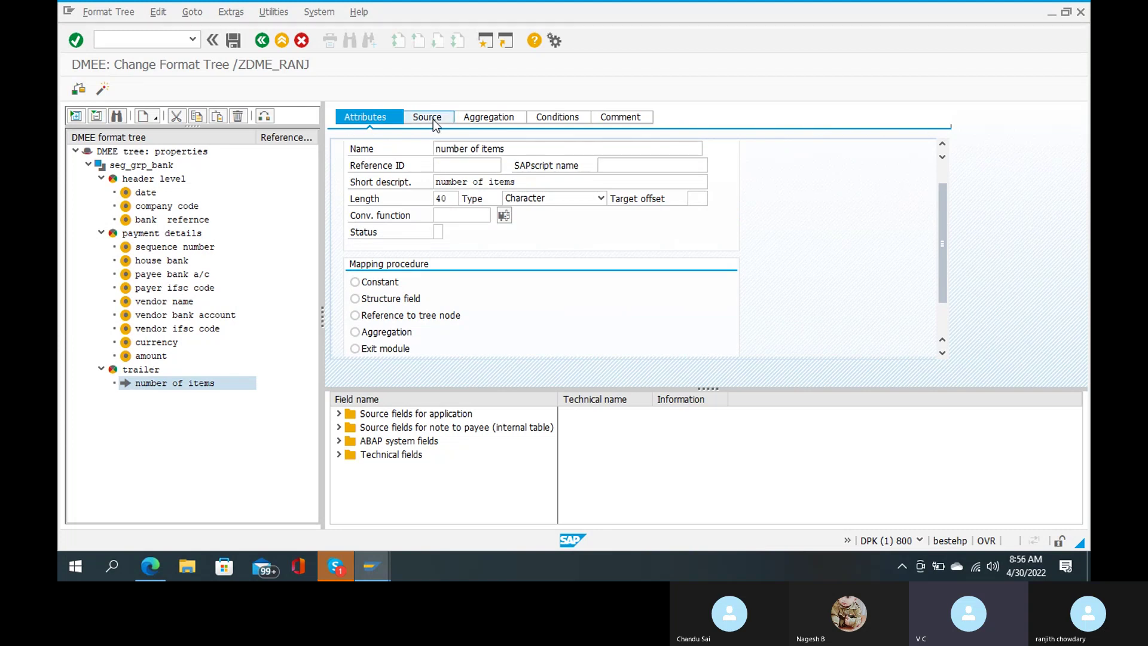
left_click(634, 123)
type("number of items")
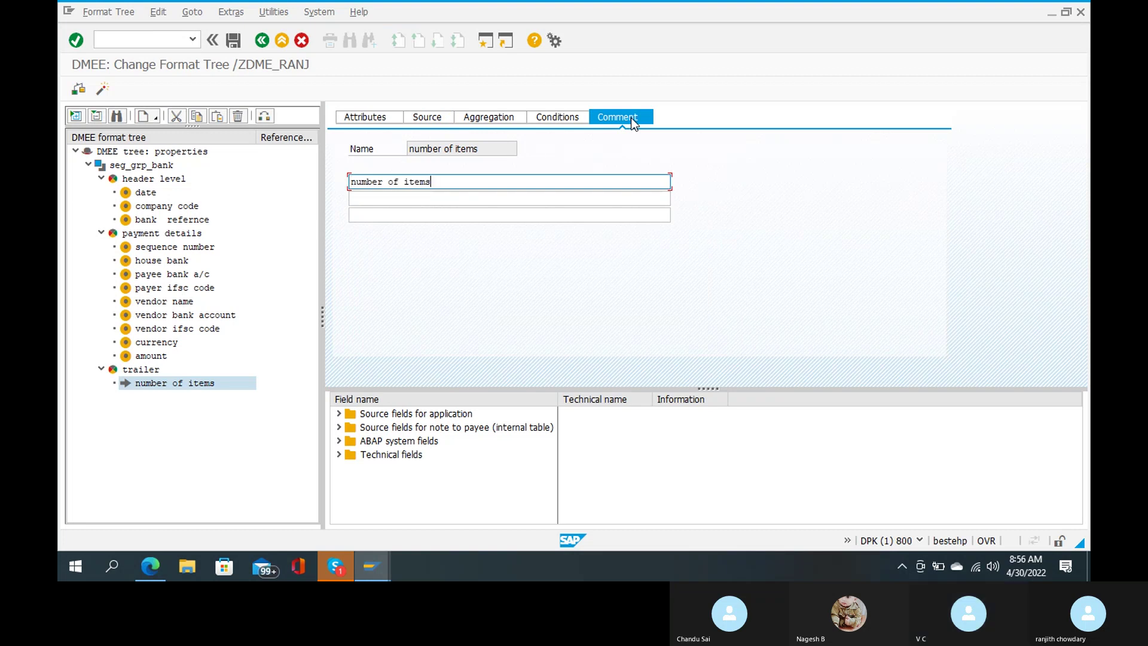
left_click(379, 118)
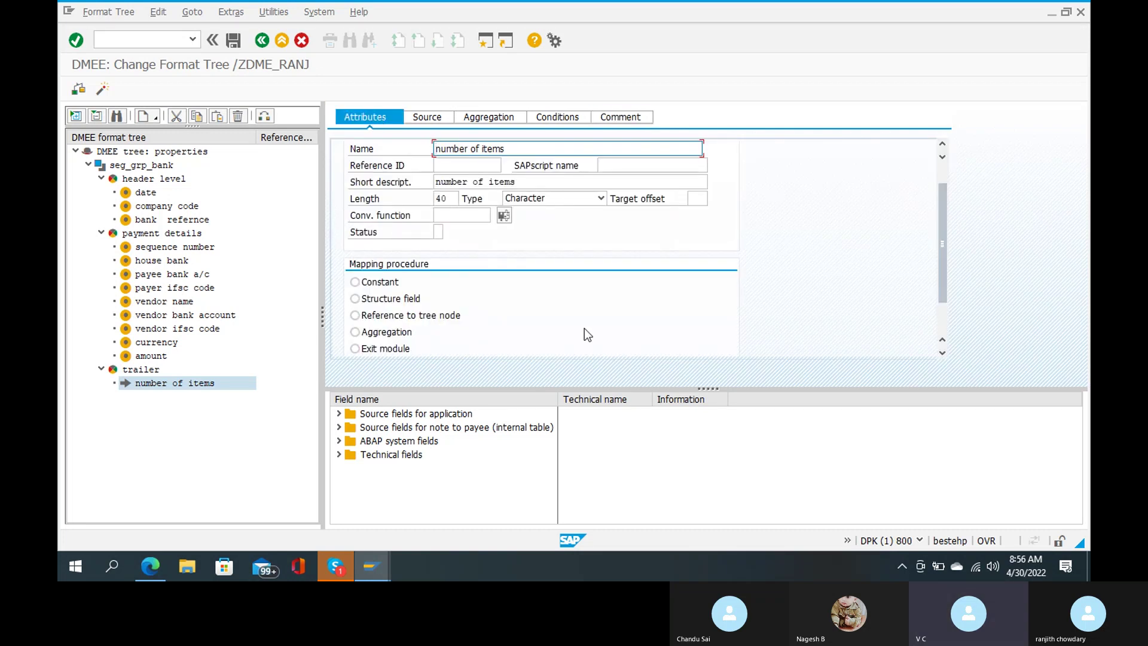
Create an atom under the number of items element, name it "no of items" and copy that name.
scroll(583, 328, "down", 2)
scroll(584, 328, "down", 1)
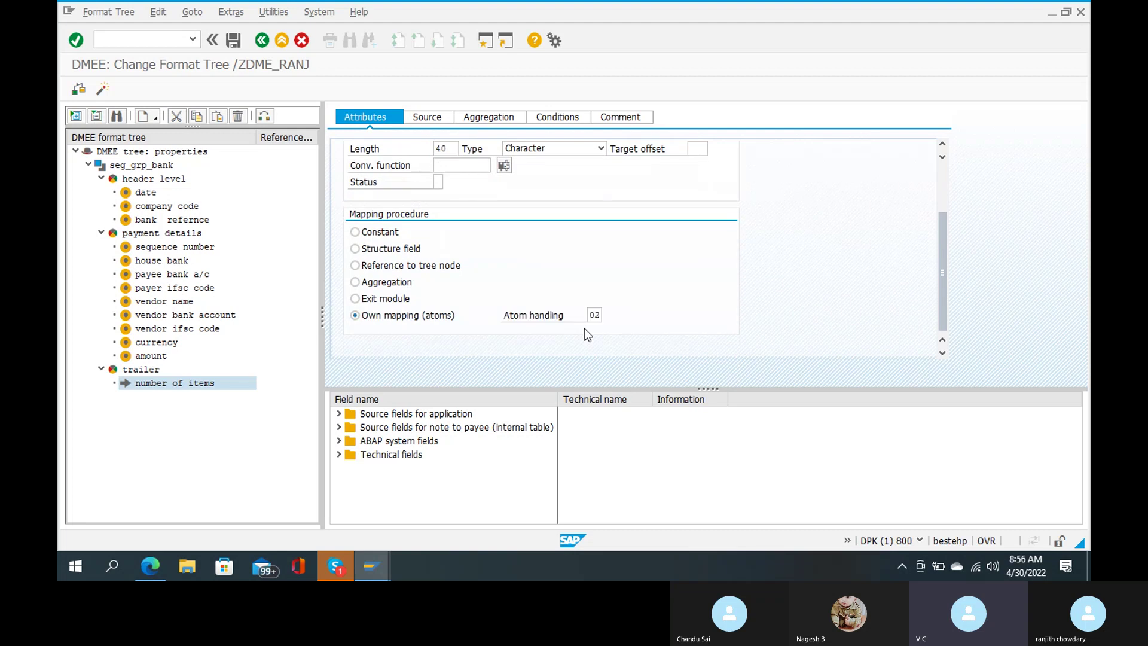
right_click(205, 384)
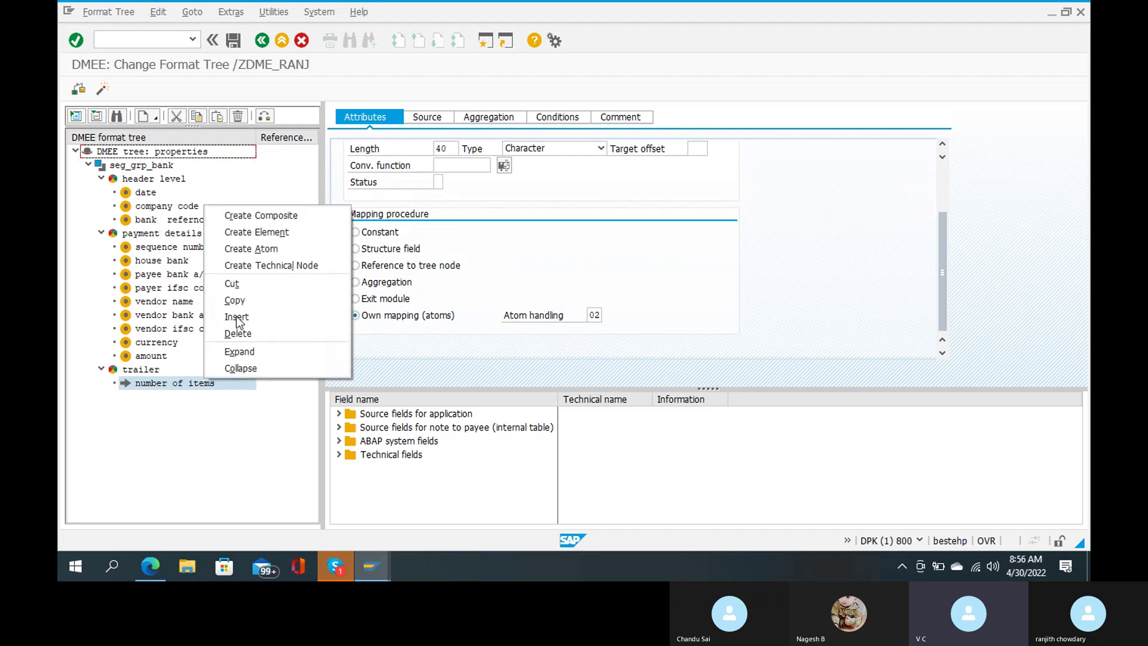
left_click(286, 241)
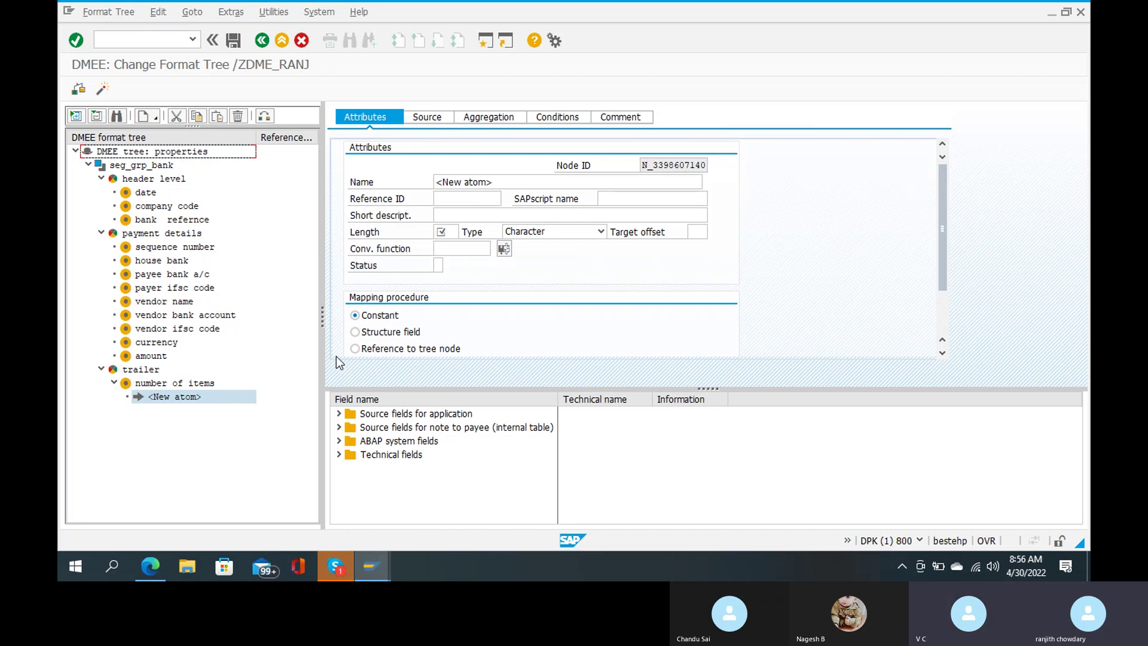
left_click(521, 180)
key("BackSpace")
key("BackSpace")
key("BackSpace")
key("BackSpace")
key("BackSpace")
key("BackSpace")
key("BackSpace")
key("BackSpace")
key("BackSpace")
key("BackSpace")
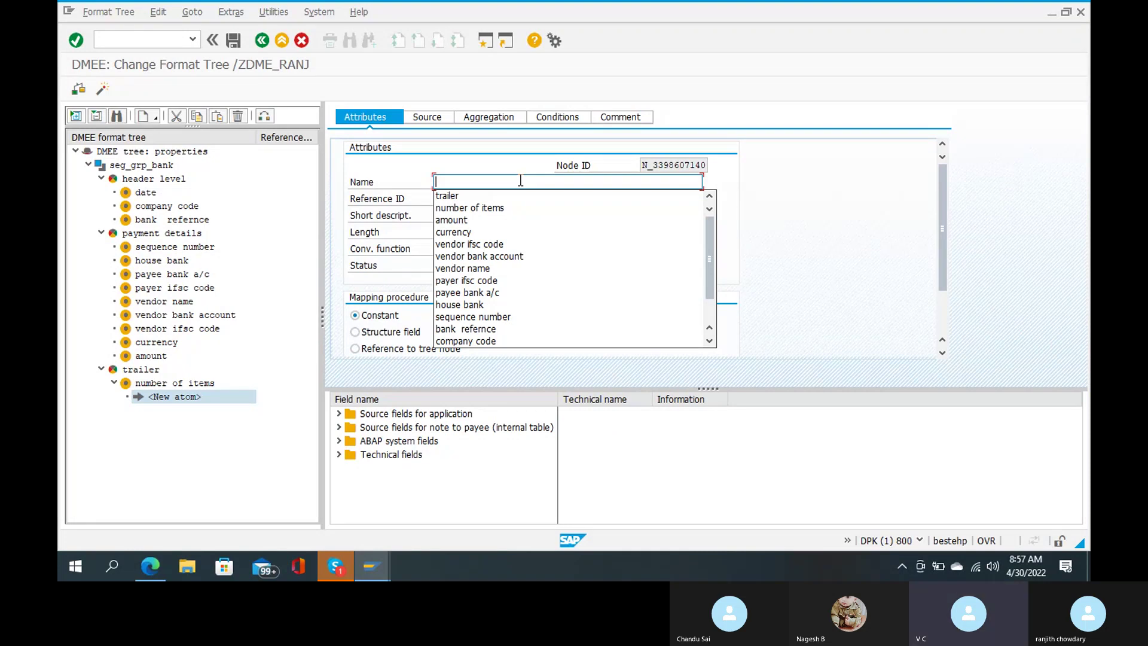
type("noo")
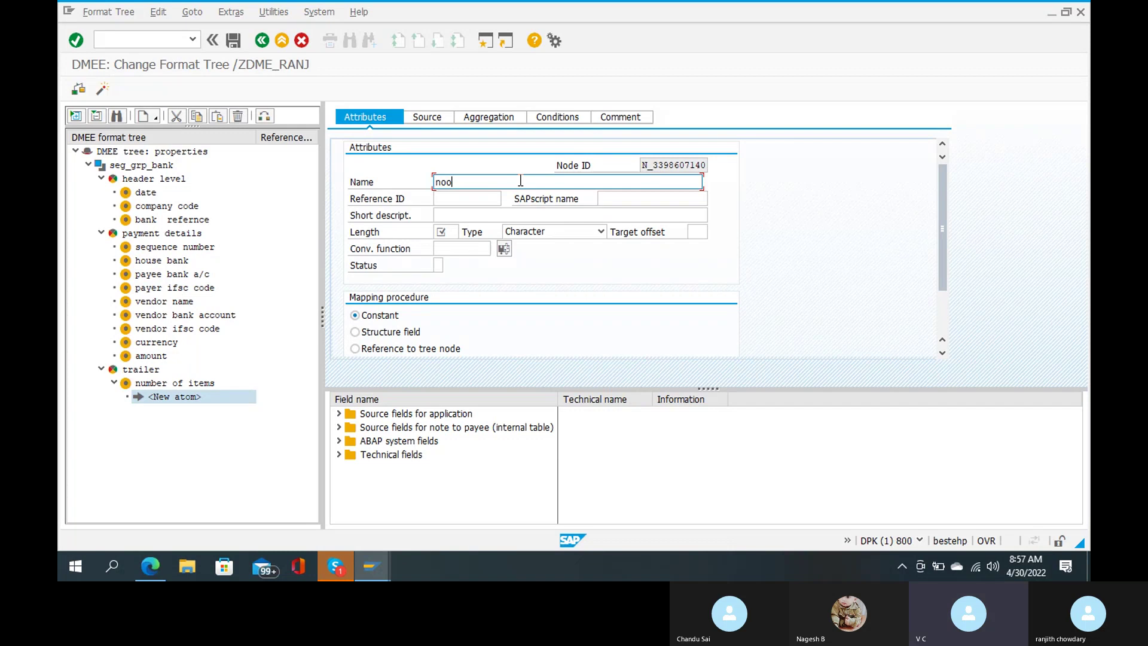
key("BackSpace")
type("of items")
key("ctrl+a")
key("ctrl+c")
left_click(520, 180)
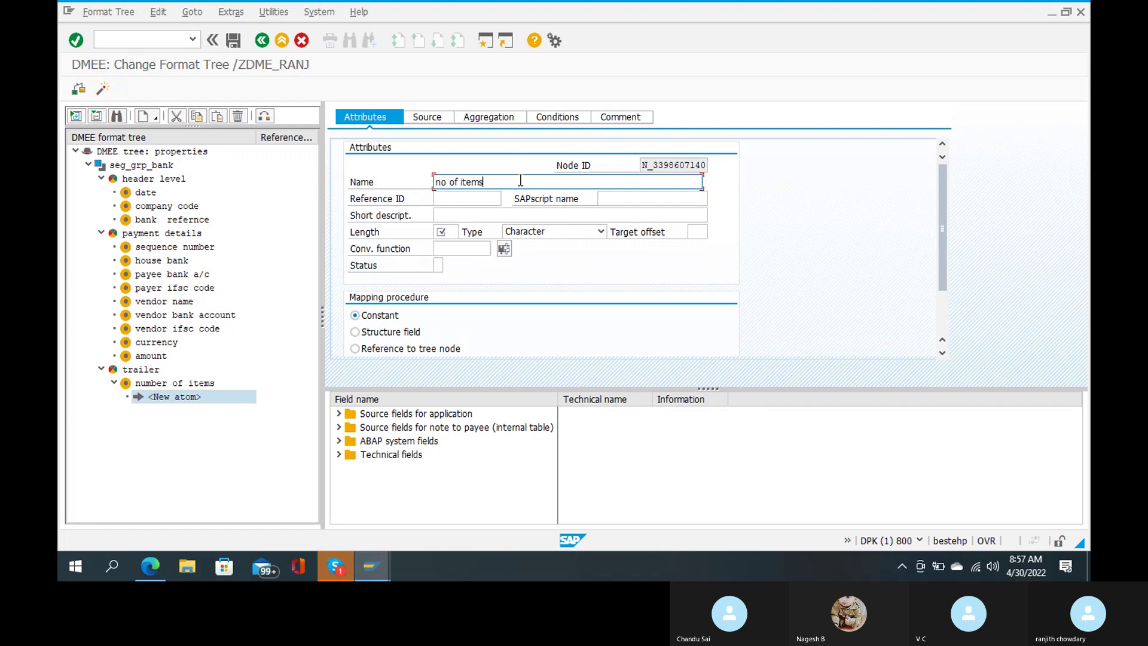
Give the atom the short description "no of items" and a length of 15.
left_click(502, 214)
key("ctrl+v")
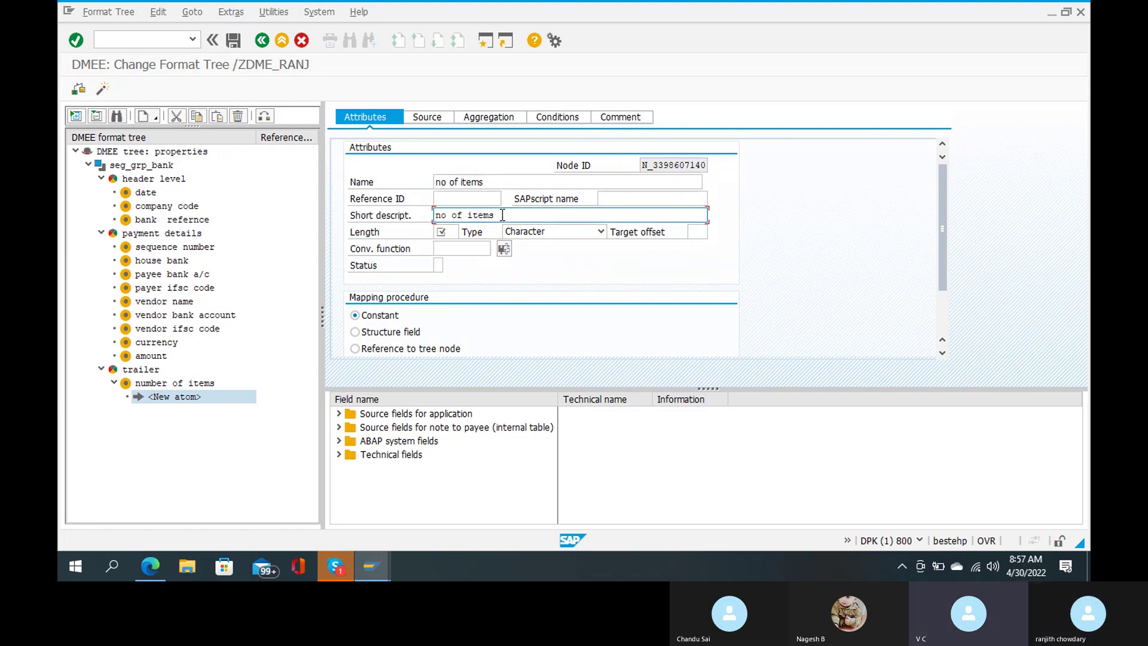
left_click(449, 232)
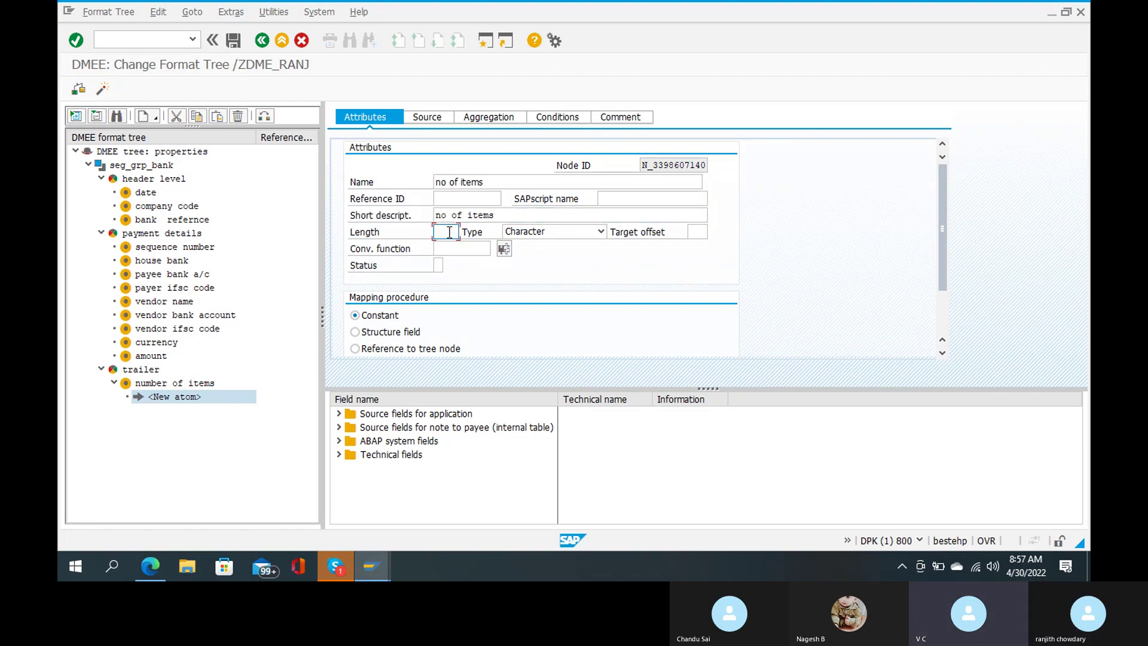
type("15")
scroll(419, 344, "down", 2)
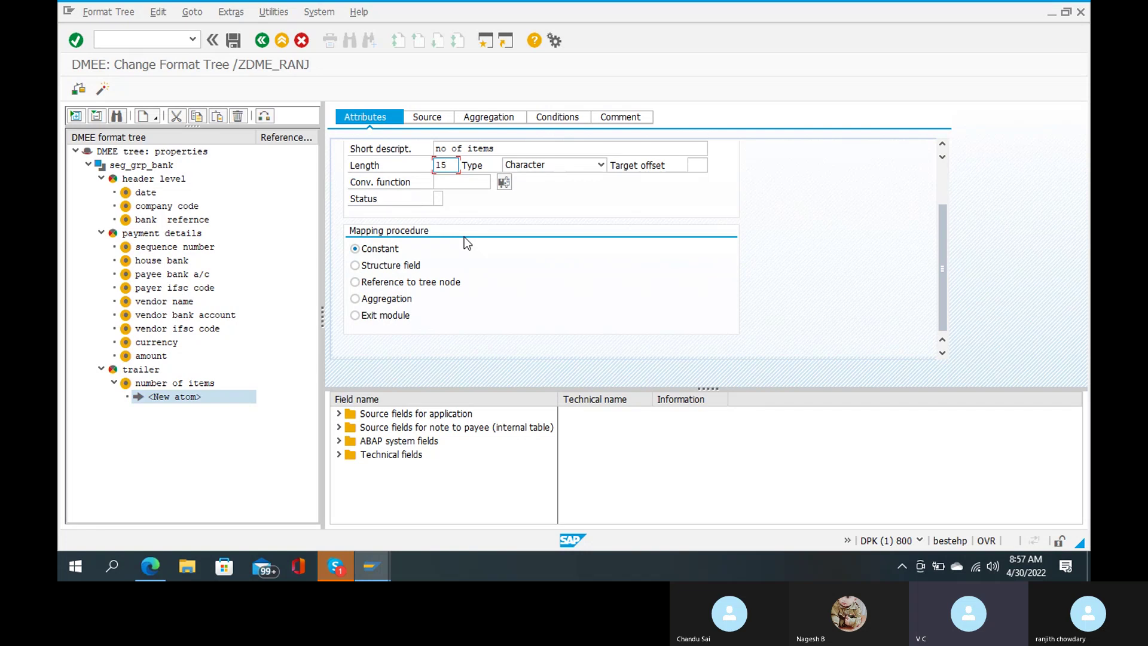
Add the comment "no of items" to the atom and return to its attributes.
left_click(625, 116)
left_click(533, 183)
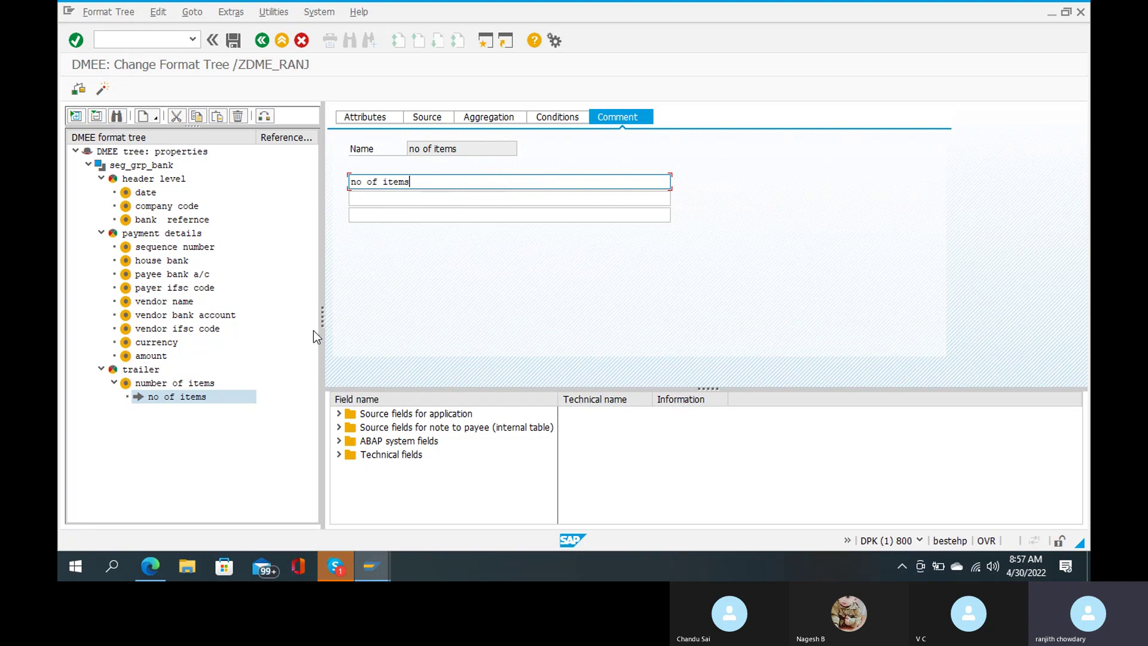
left_click(363, 117)
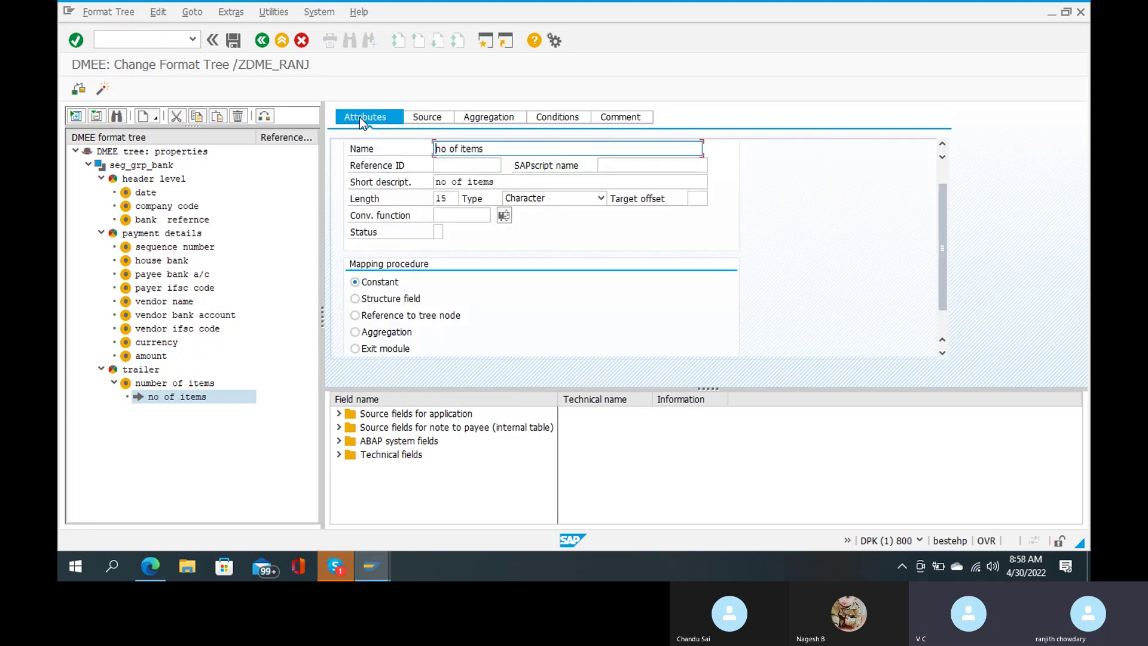
left_click(182, 399)
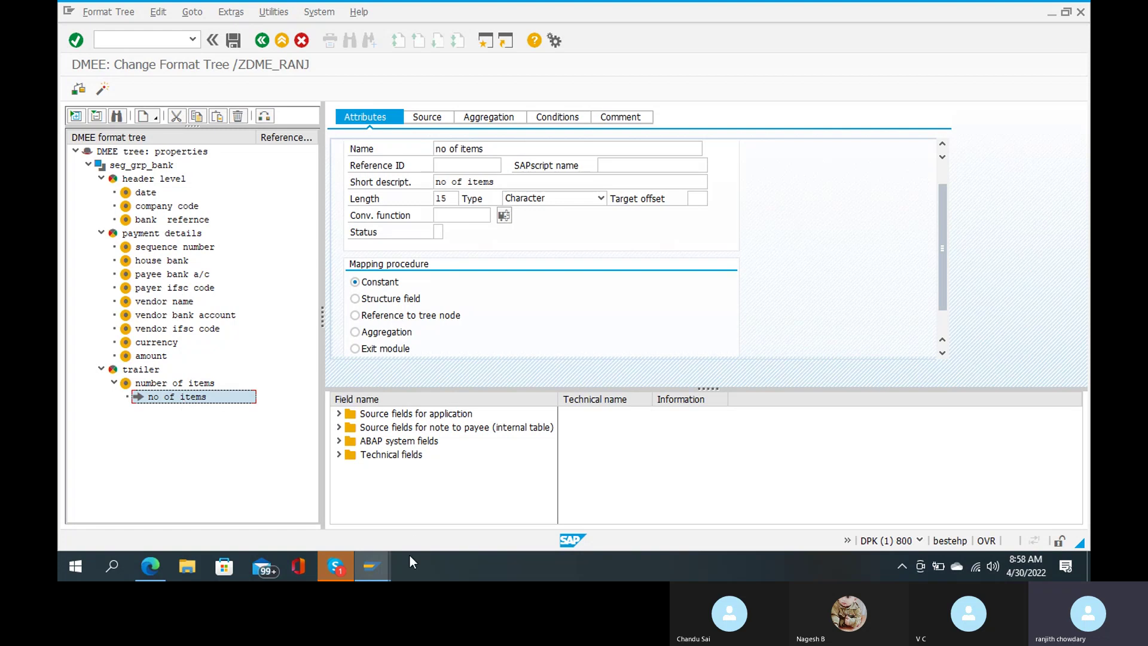
Switch to the Skype call, mute the microphone and return to the SAP format tree.
mouse_move(333, 569)
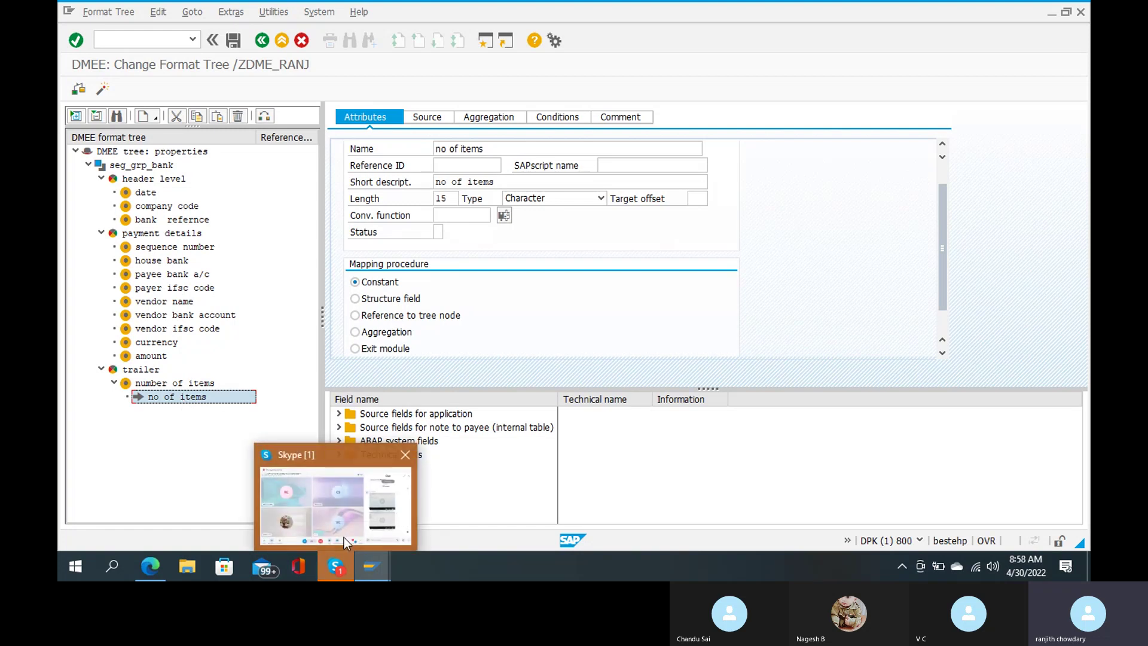
left_click(343, 537)
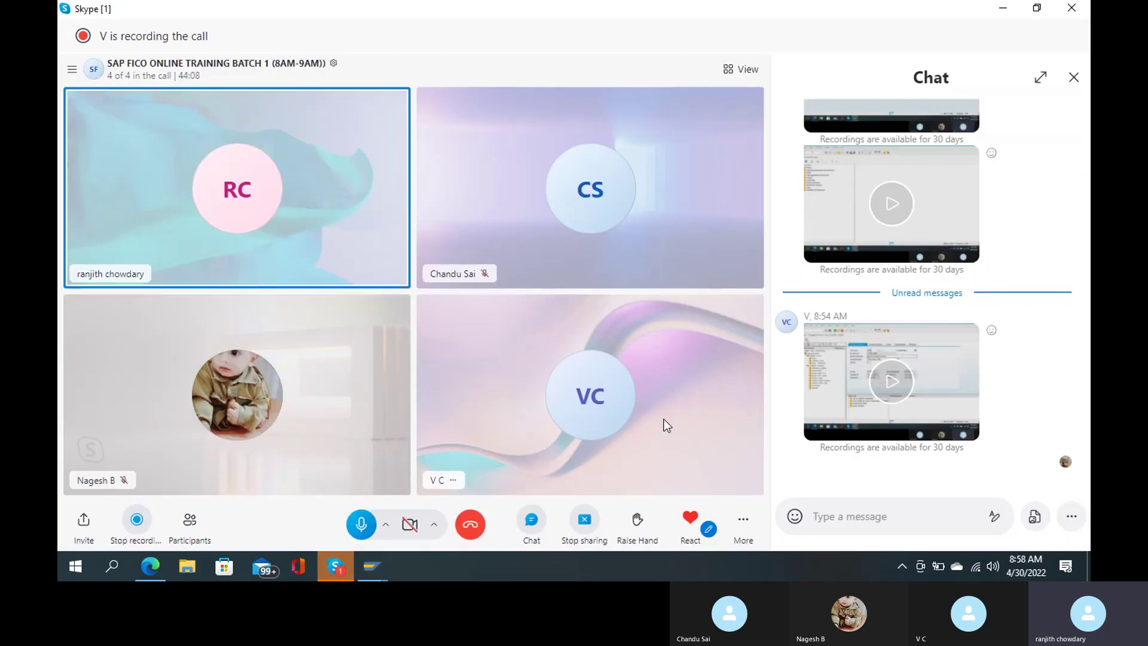
left_click(361, 525)
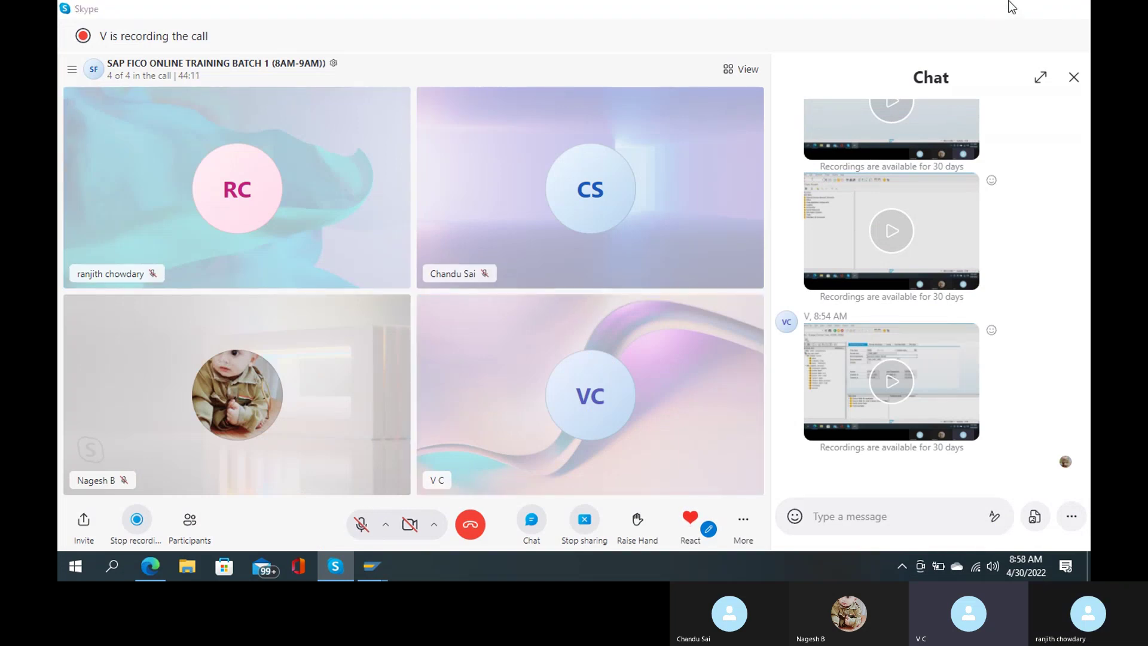
left_click(1010, 7)
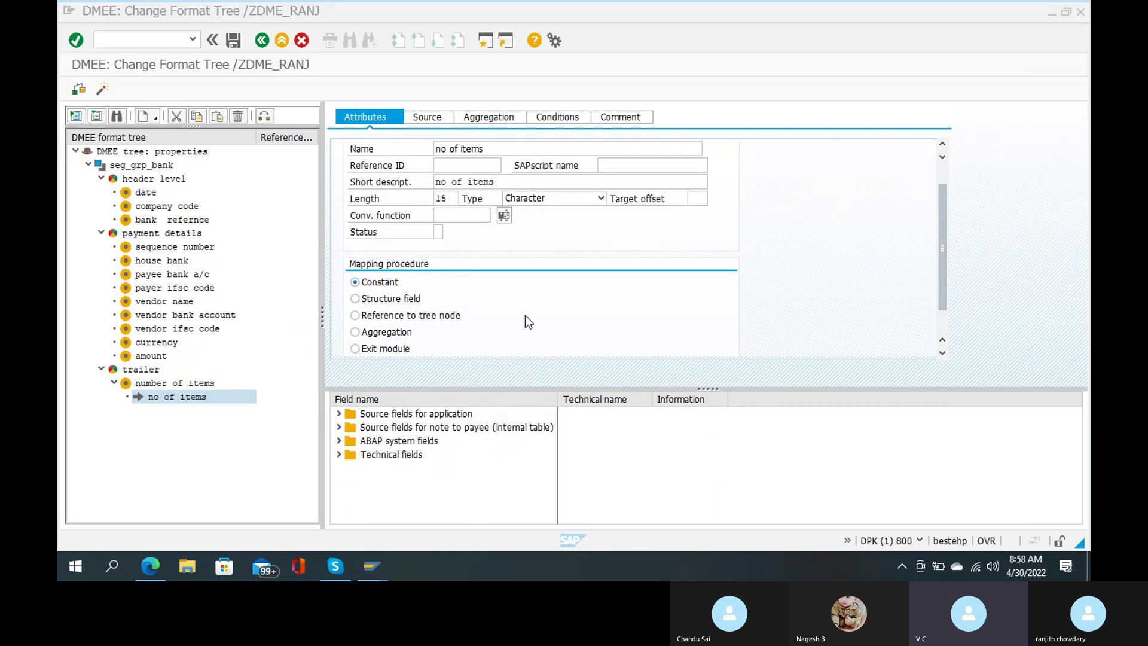
Create a second atom after the "no of items" atom and name it "number".
right_click(239, 396)
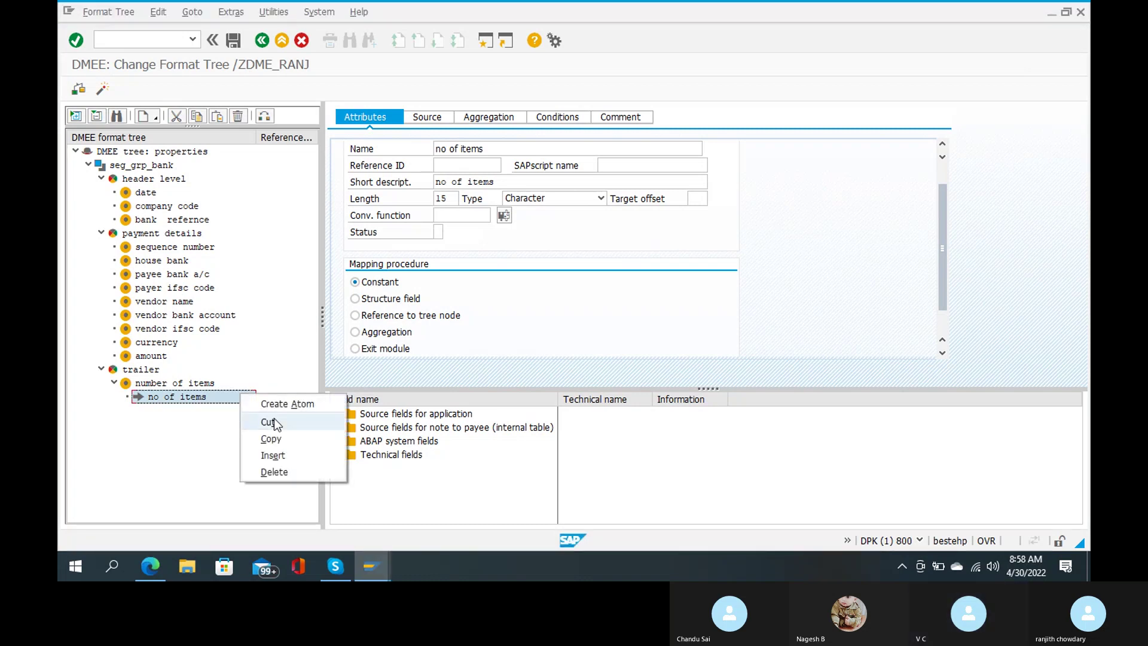
left_click(284, 405)
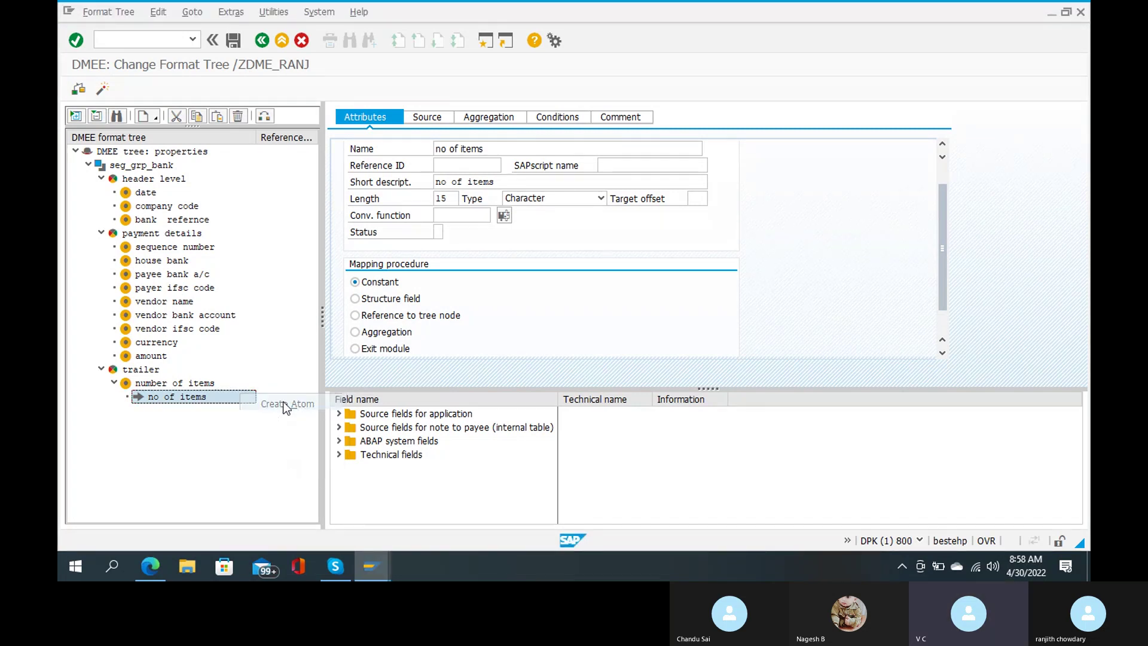
left_click(518, 150)
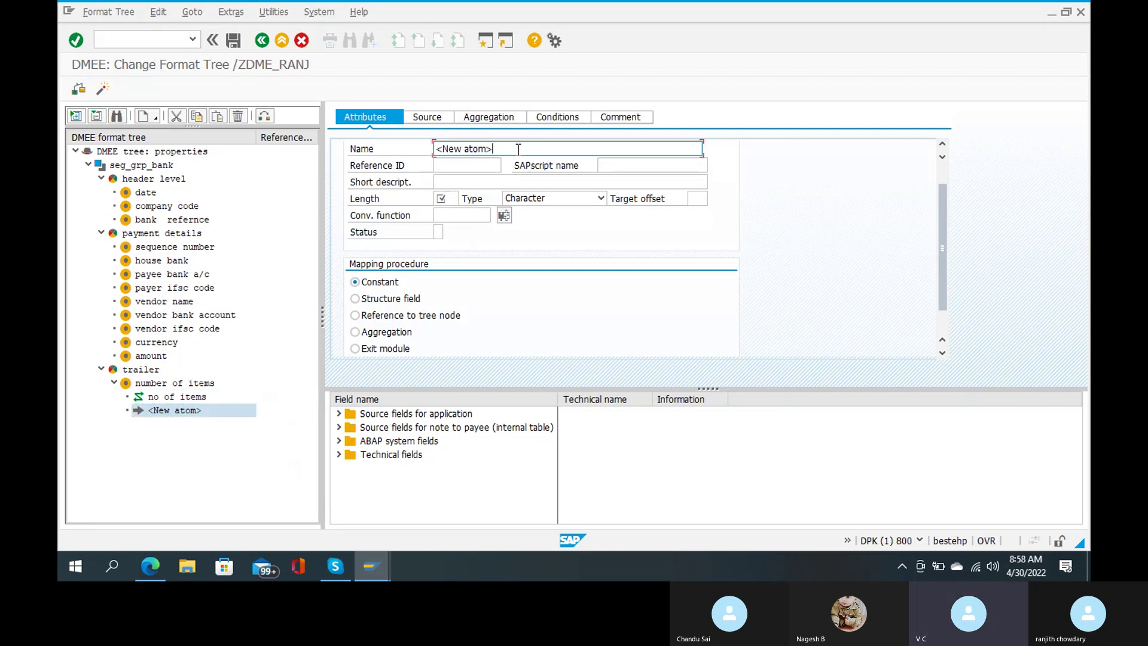
key("BackSpace")
key("BackSpace")
key("BackSpace")
key("BackSpace")
key("BackSpace")
key("BackSpace")
key("BackSpace")
key("BackSpace")
key("BackSpace")
key("BackSpace")
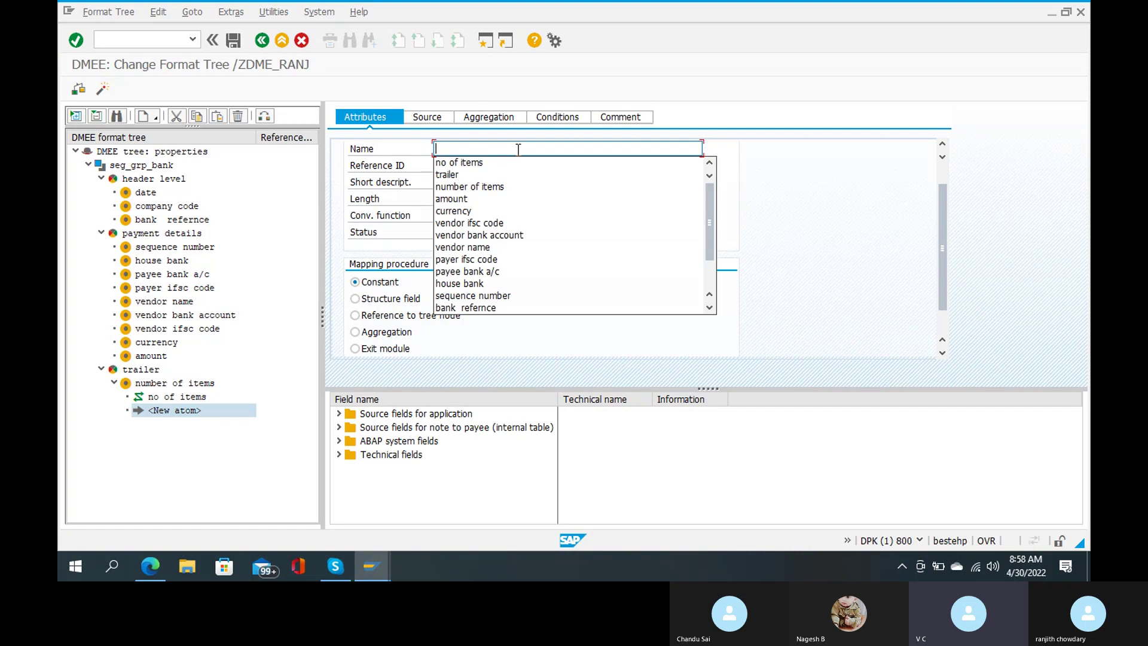
type("number")
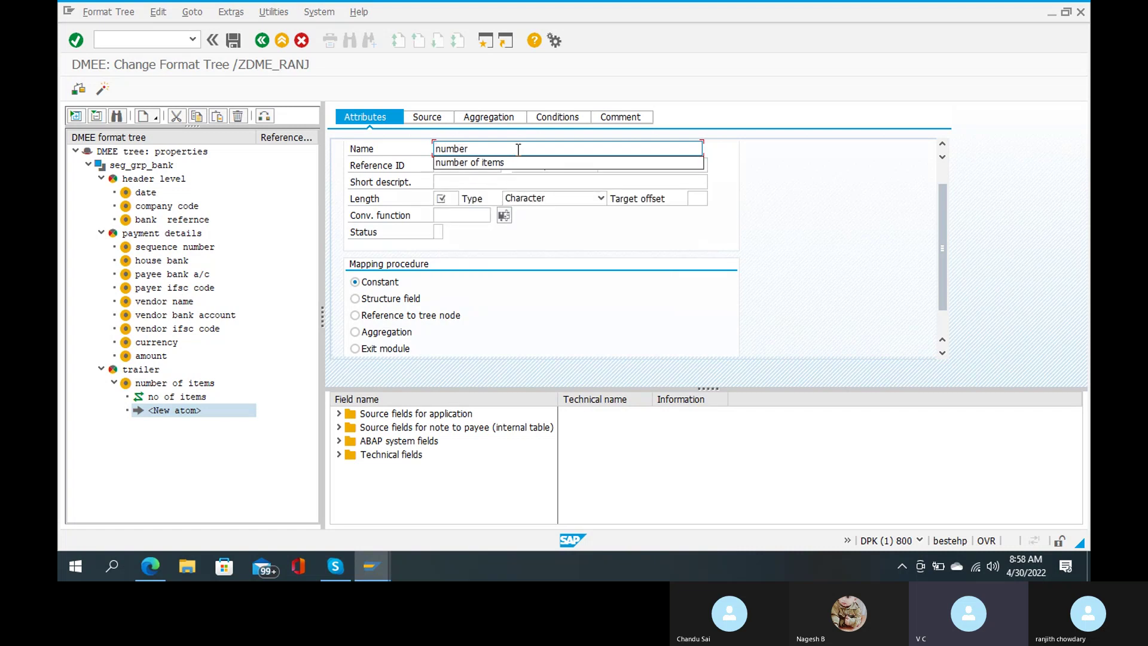
Give the second atom the short description "number" and a length of 4.
key("Tab")
key("Tab")
key("Tab")
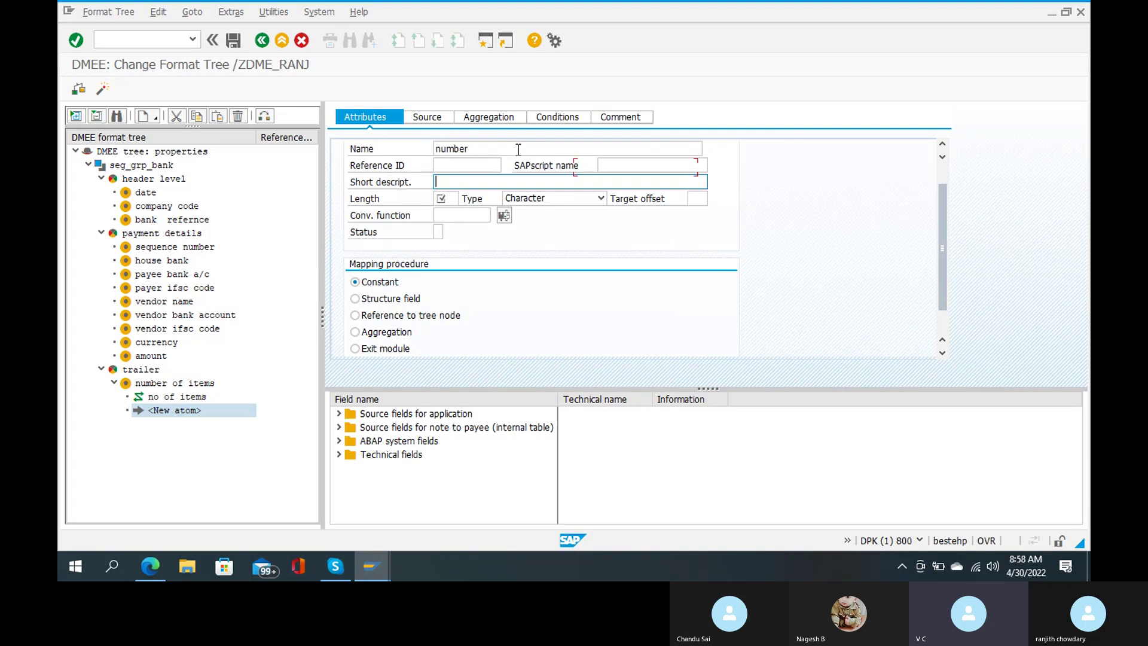
type("nuber")
left_click(448, 181)
type("m")
key("Tab")
key("Tab")
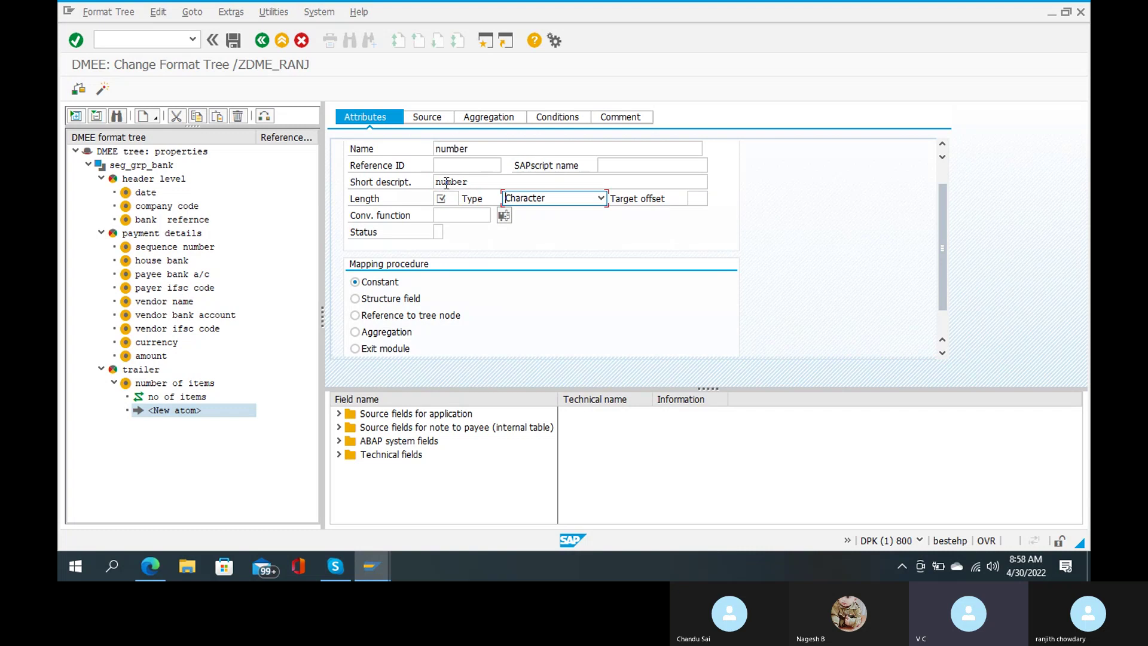
left_click(448, 198)
type("4")
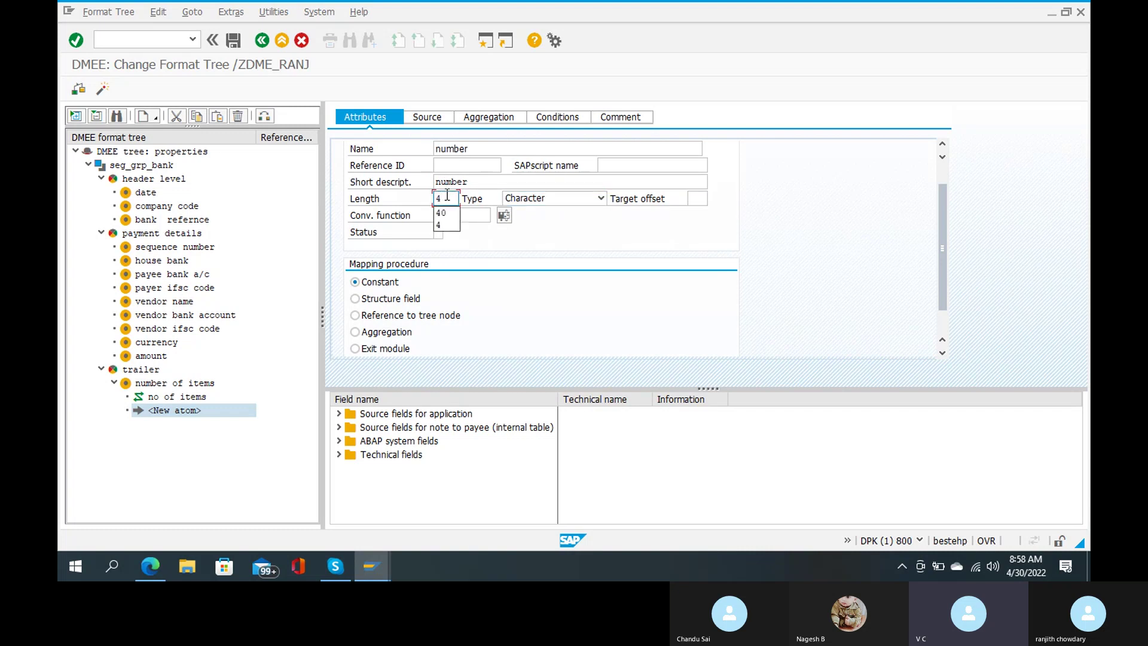
key("Tab")
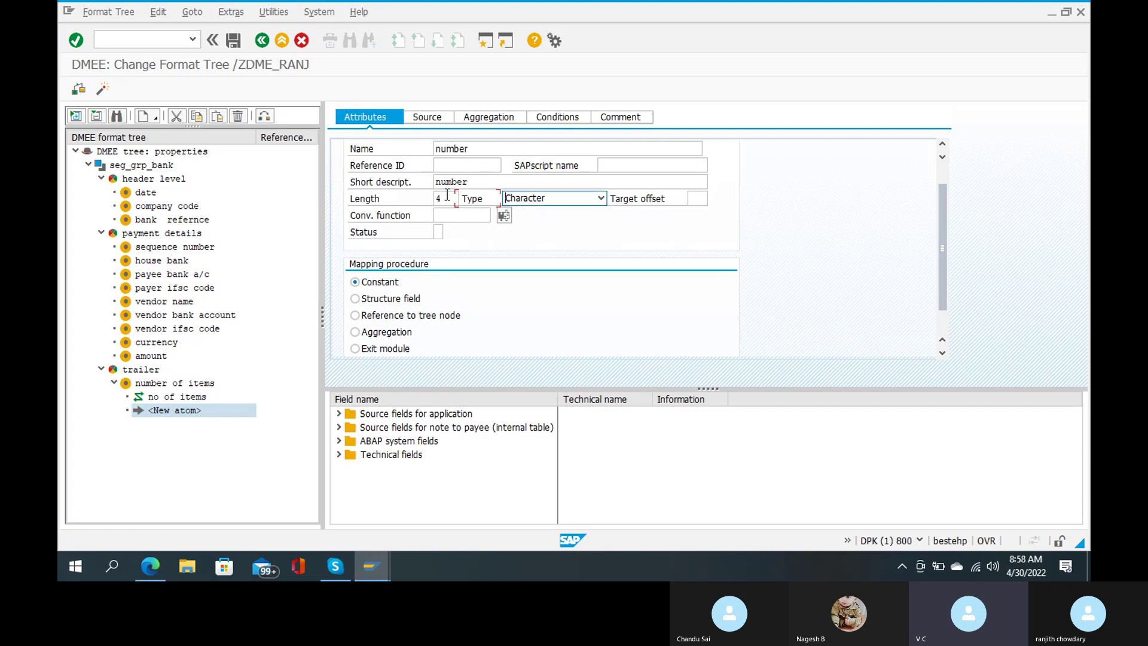
Set the "number" atom's type to Numeric and its mapping procedure to Aggregation.
left_click(567, 200)
left_click(547, 223)
left_click(437, 331)
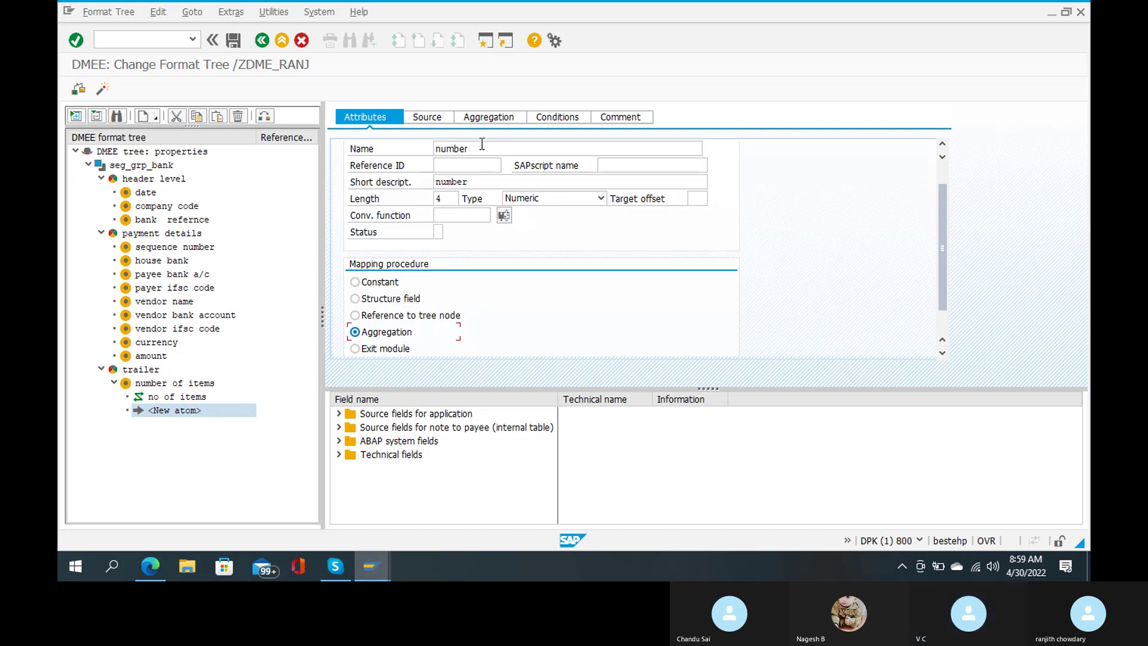
Check the "number" atom's source settings, add the comment "number" and return to its attributes.
left_click(442, 117)
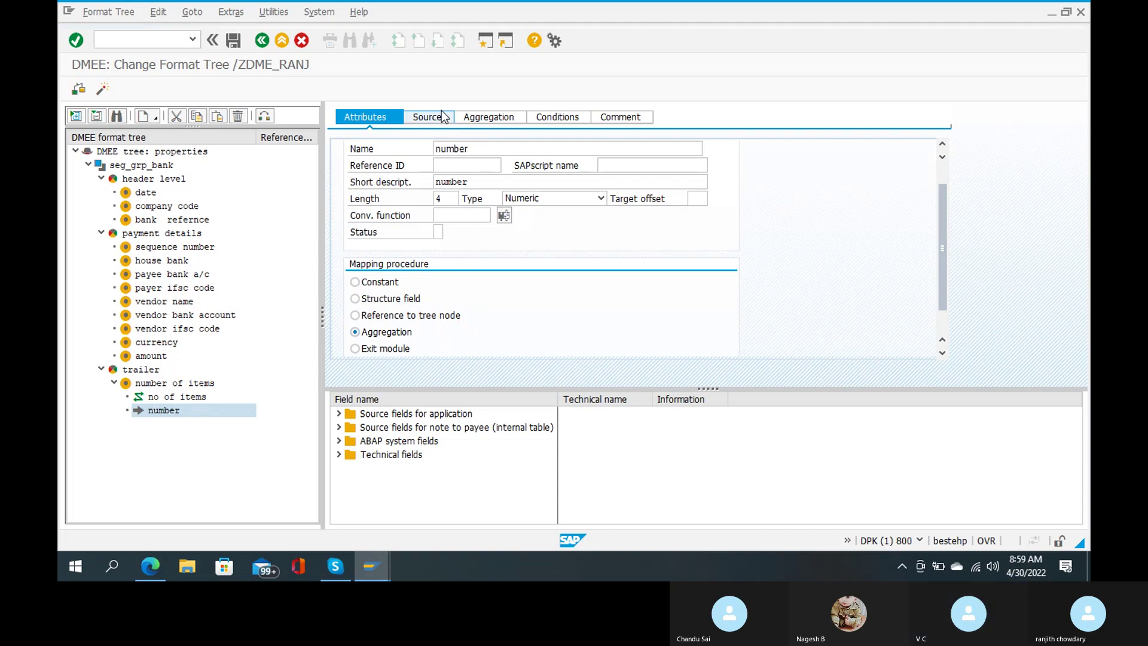
scroll(433, 266, "down", 1)
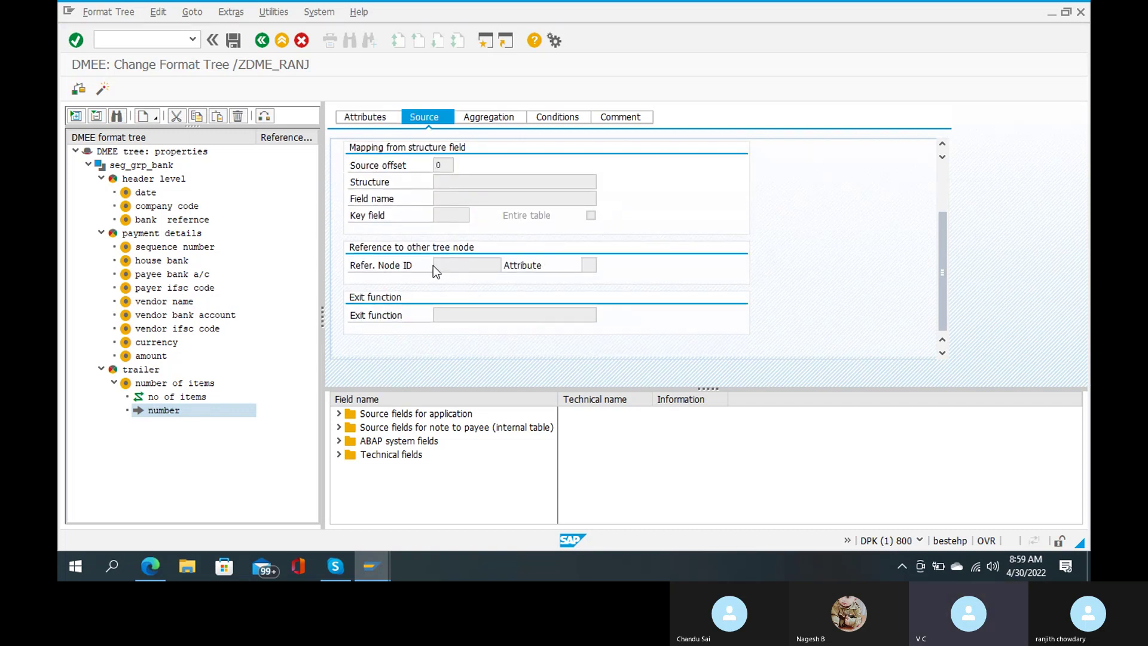
left_click(627, 123)
type("number")
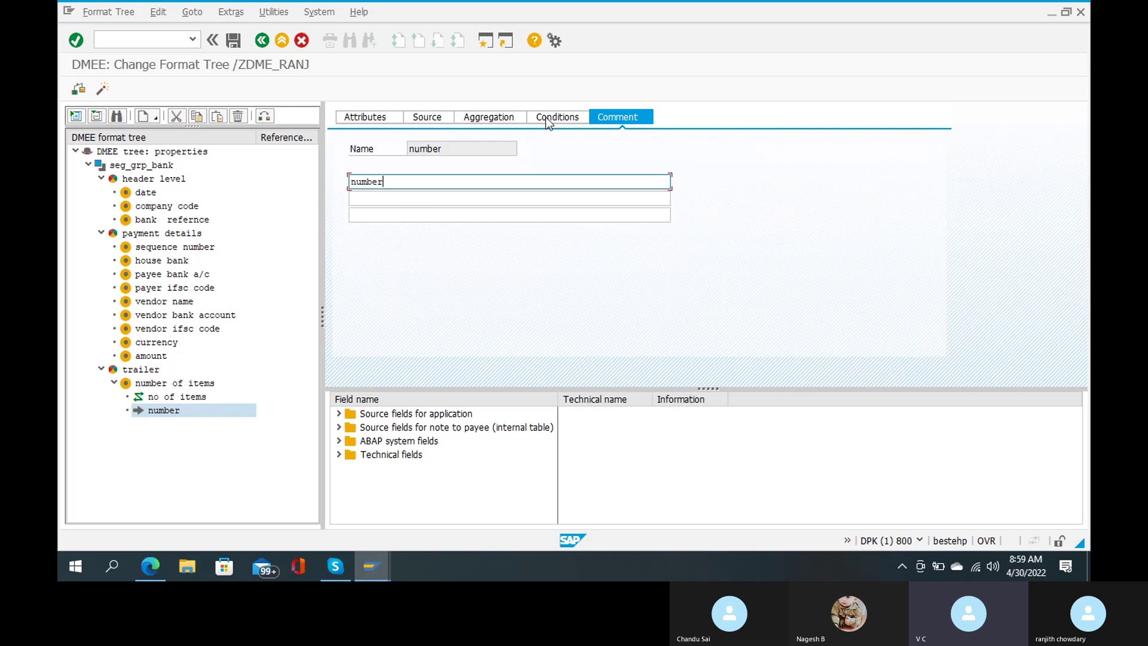
left_click(362, 118)
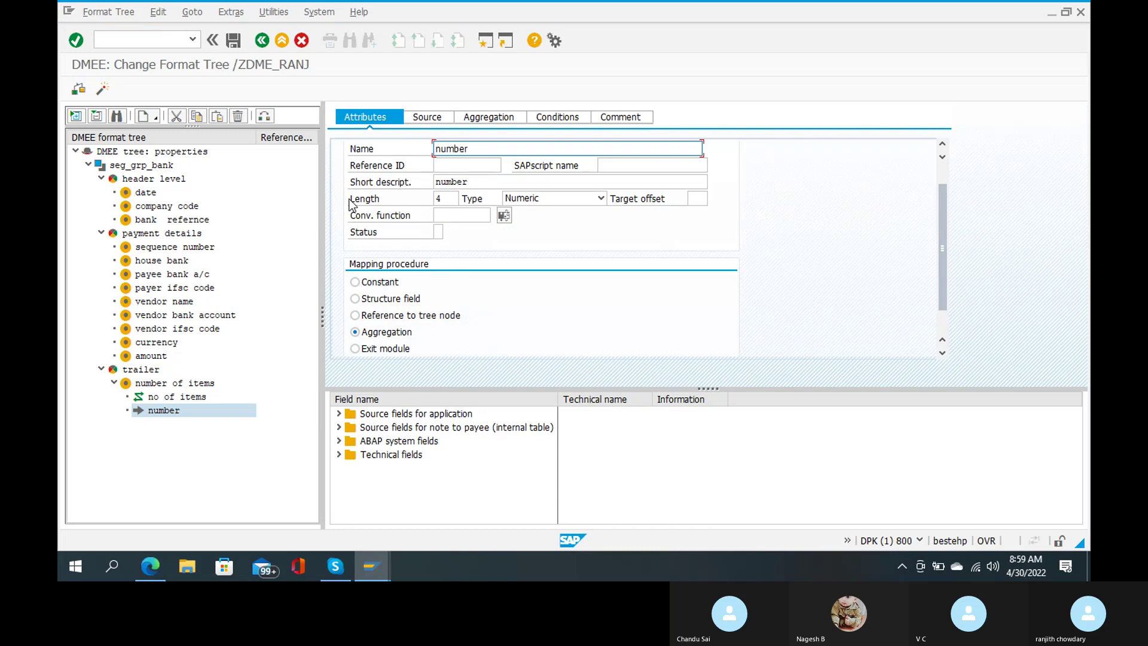
right_click(197, 411)
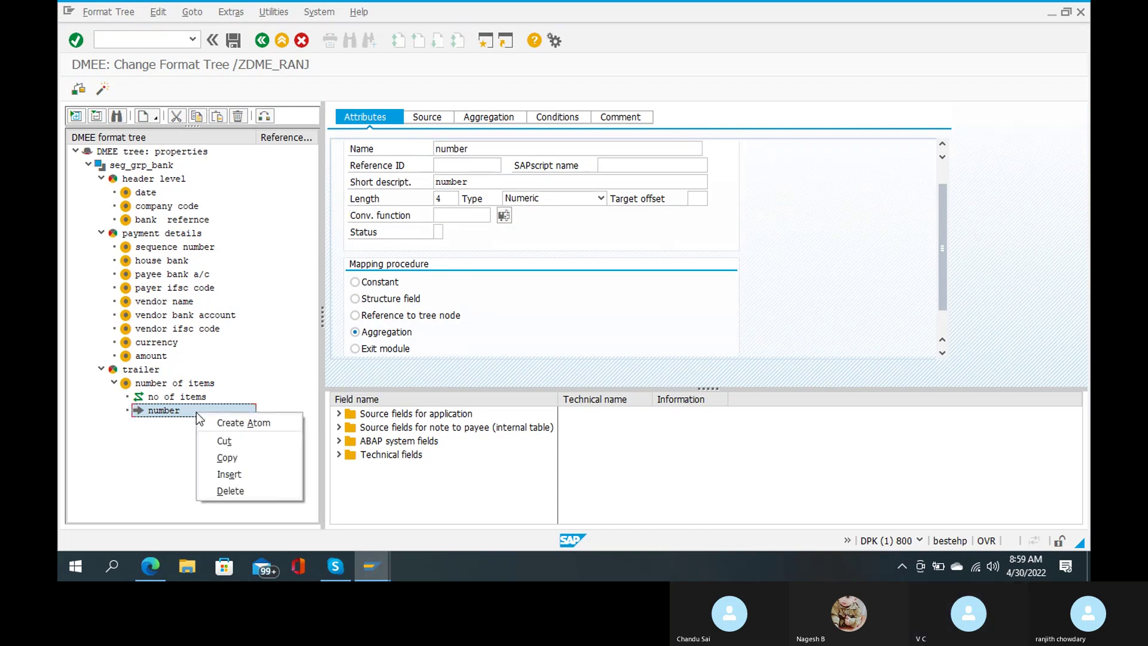
left_click(246, 370)
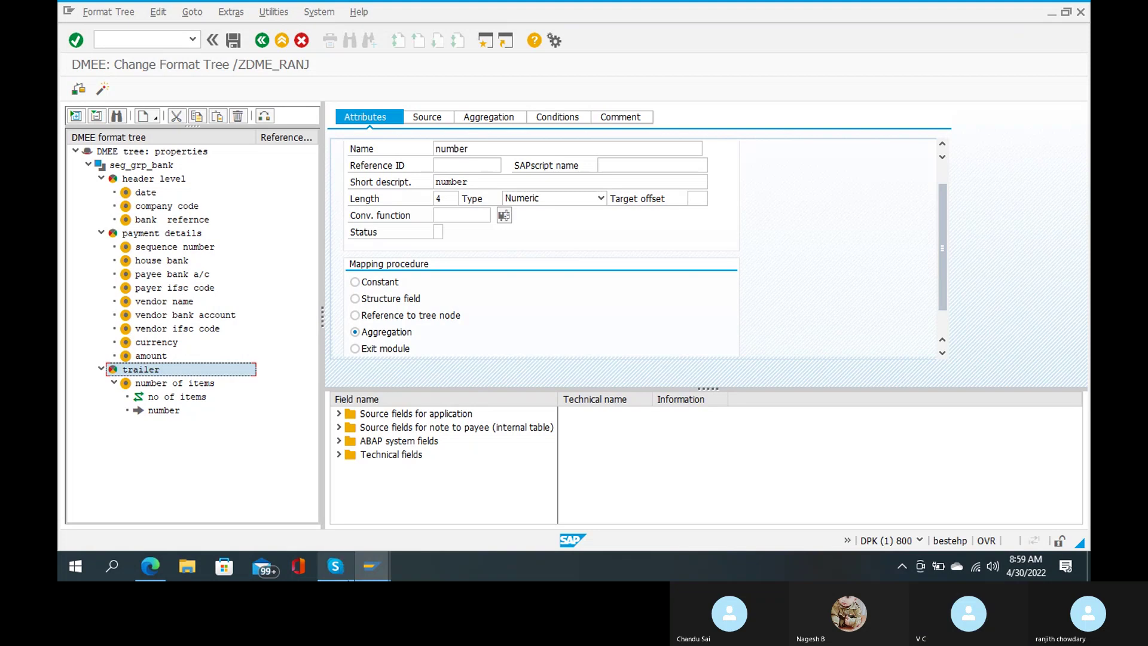
Switch to the Skype call window and return to the SAP format tree.
mouse_move(342, 574)
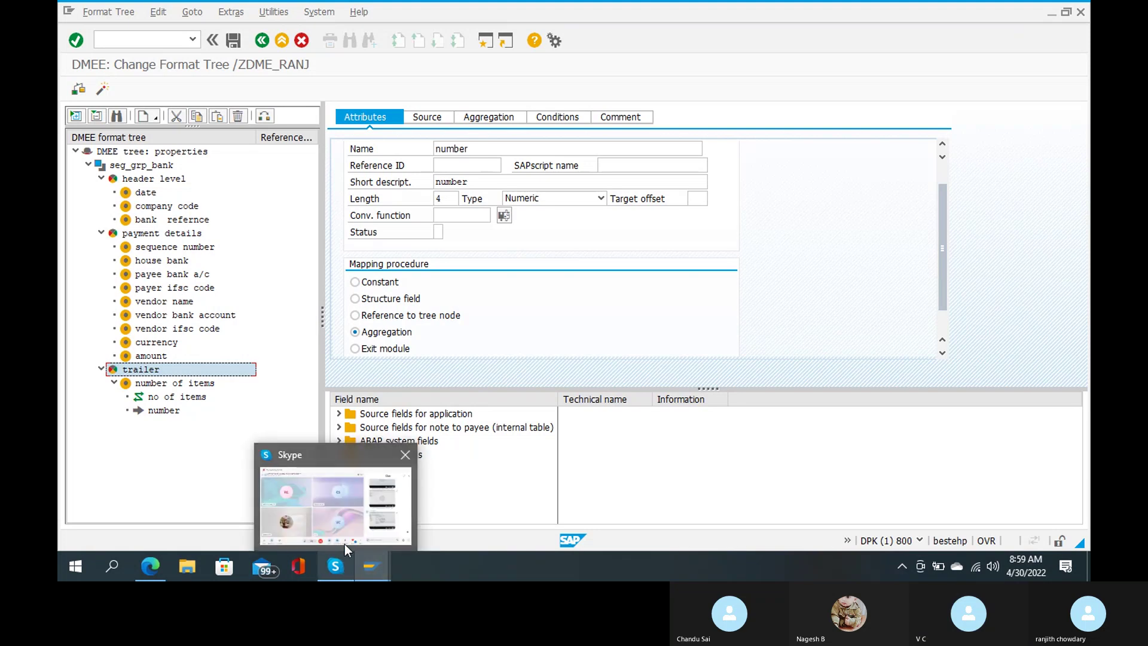
left_click(345, 544)
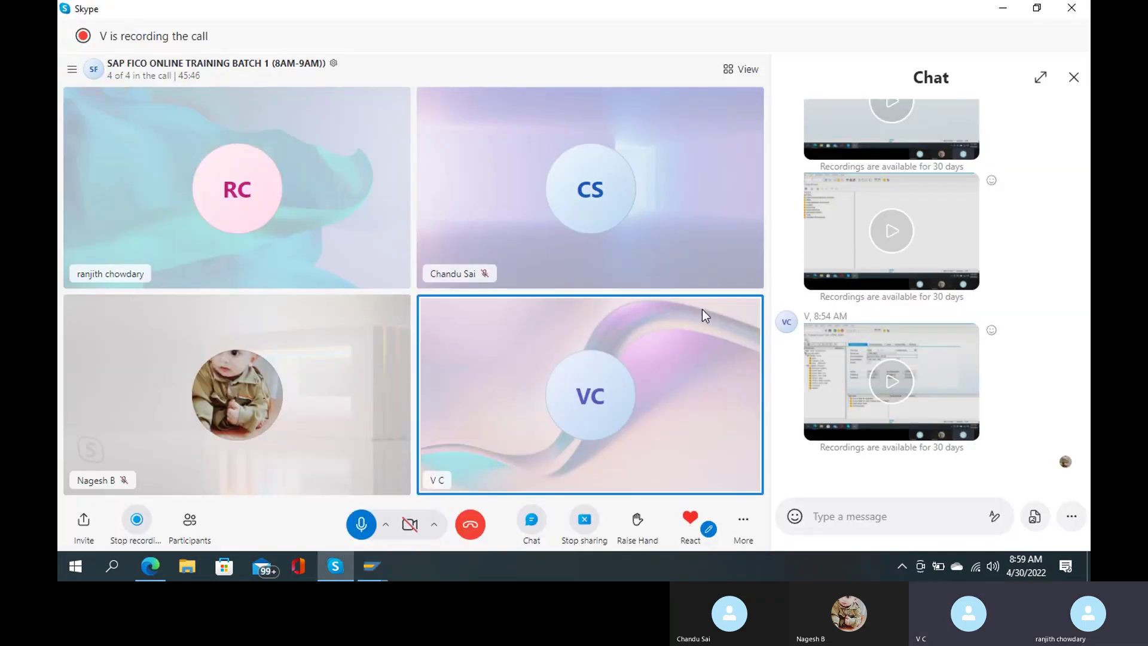
left_click(1015, 7)
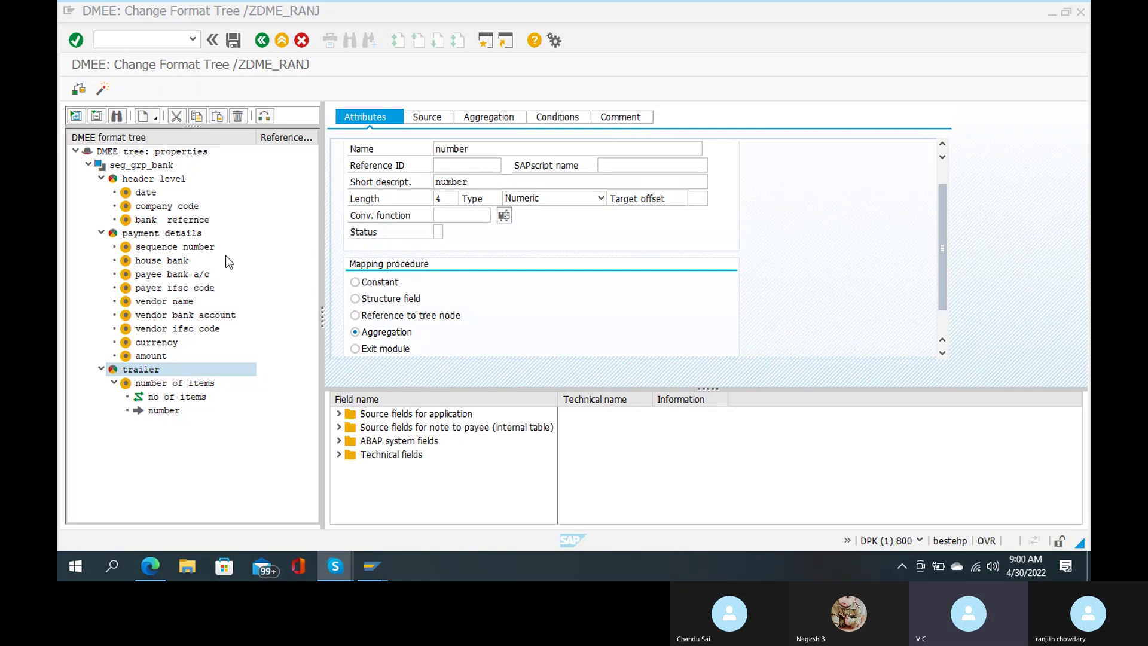
Create a technical node under the payment details segment and name it "technicalnode".
right_click(167, 234)
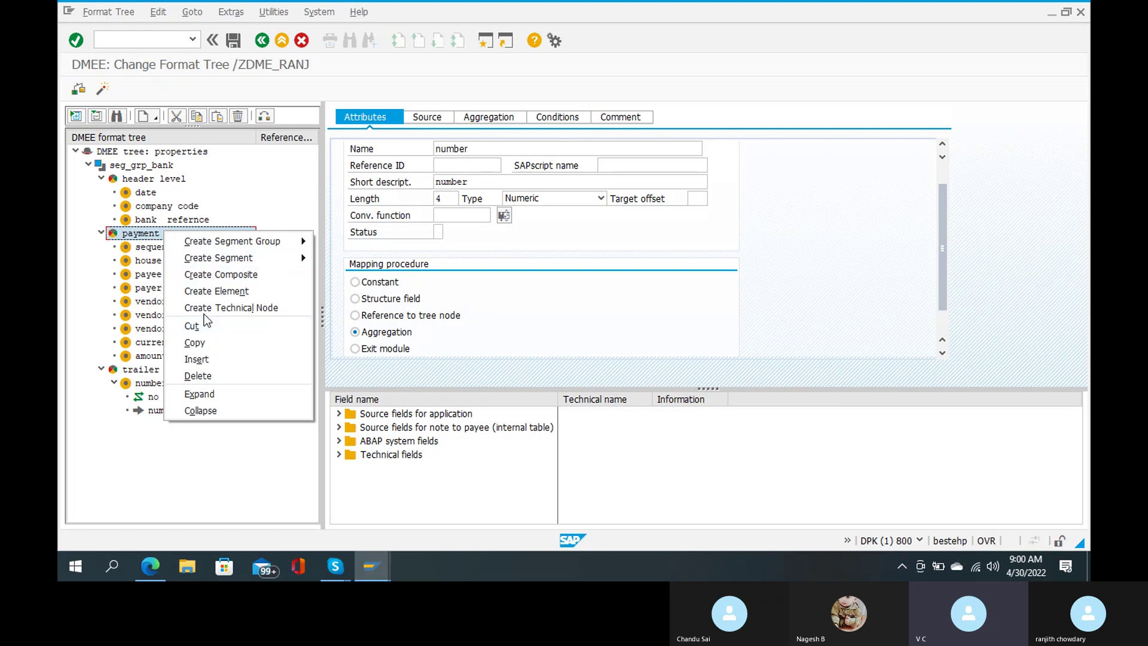
left_click(221, 309)
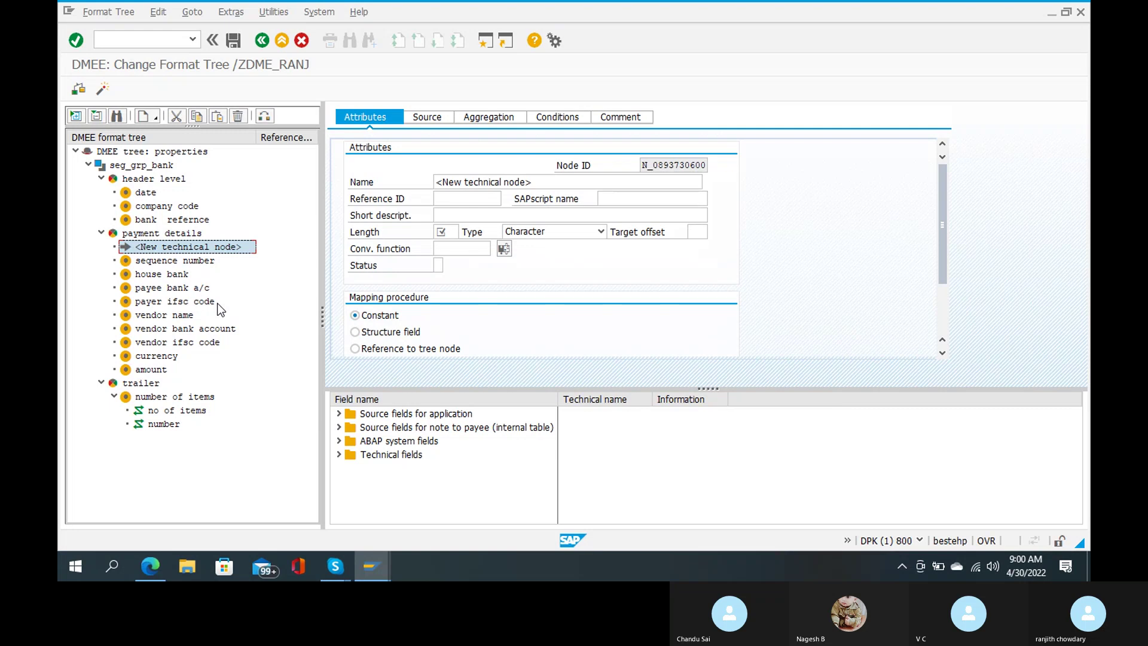
left_click(567, 182)
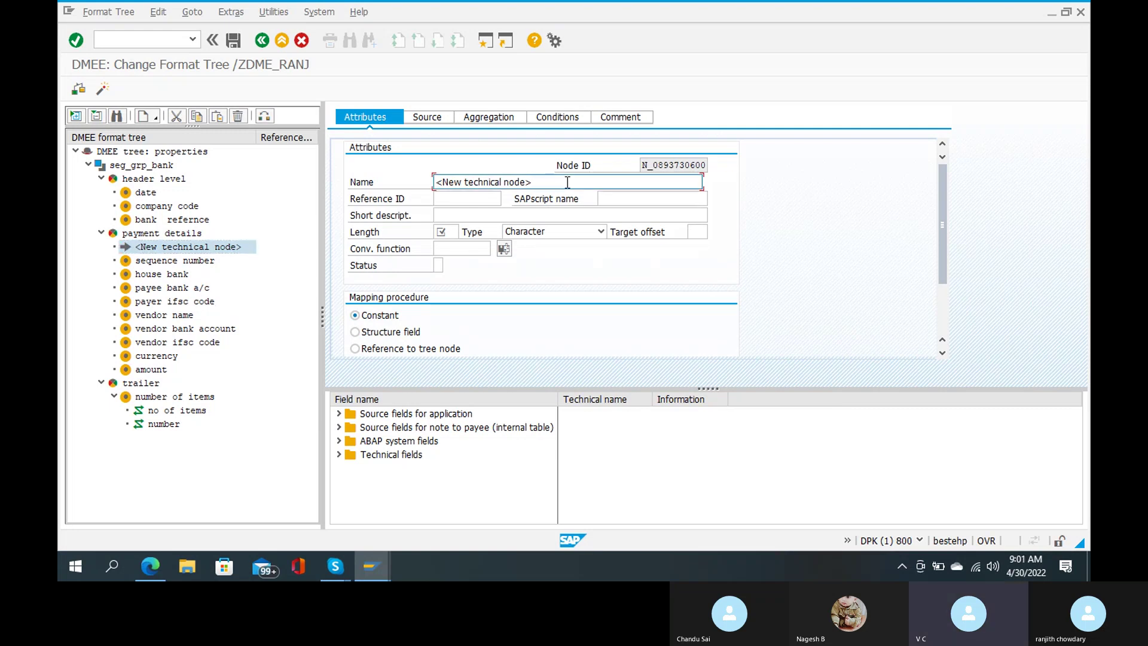
key("BackSpace")
key("BackSpace")
key("BackSpace")
key("BackSpace")
key("BackSpace")
key("BackSpace")
key("BackSpace")
key("BackSpace")
key("BackSpace")
key("BackSpace")
key("BackSpace")
key("BackSpace")
key("BackSpace")
key("BackSpace")
key("BackSpace")
key("BackSpace")
key("BackSpace")
key("BackSpace")
key("BackSpace")
key("BackSpace")
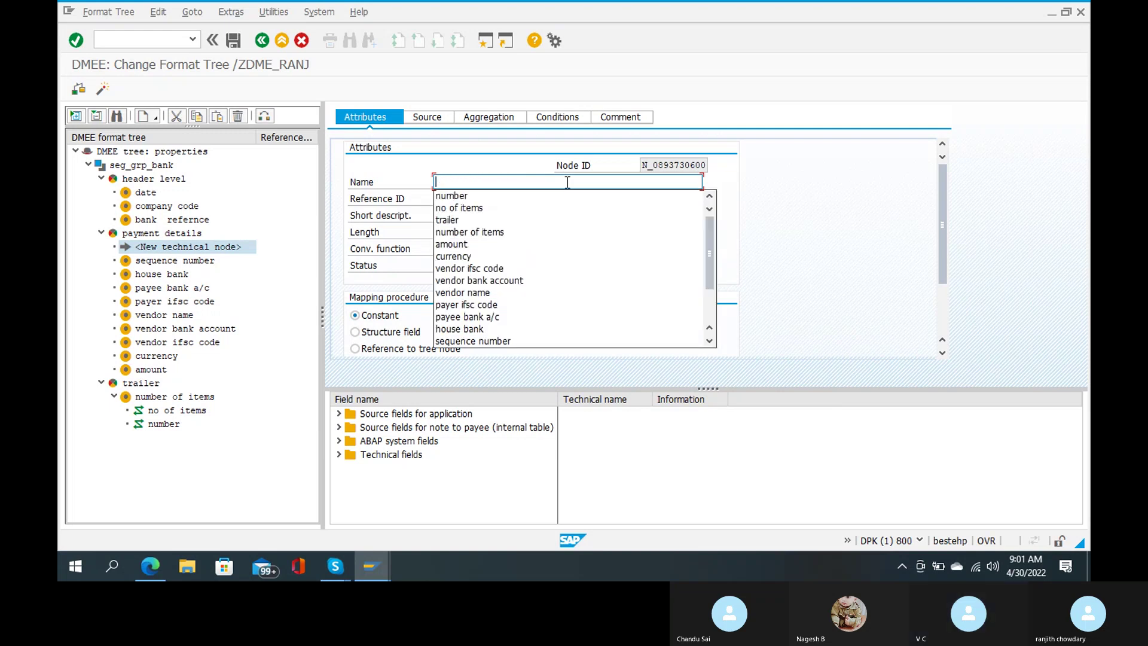
type("tech")
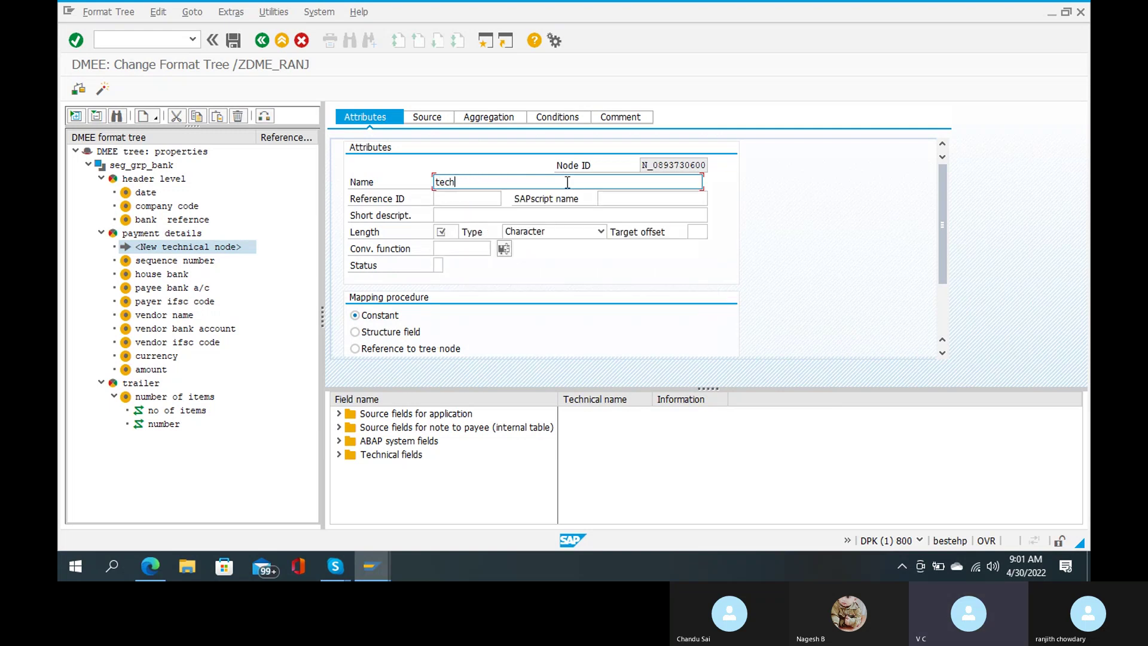
type("nicalnode")
double_click(568, 182)
left_click(568, 182)
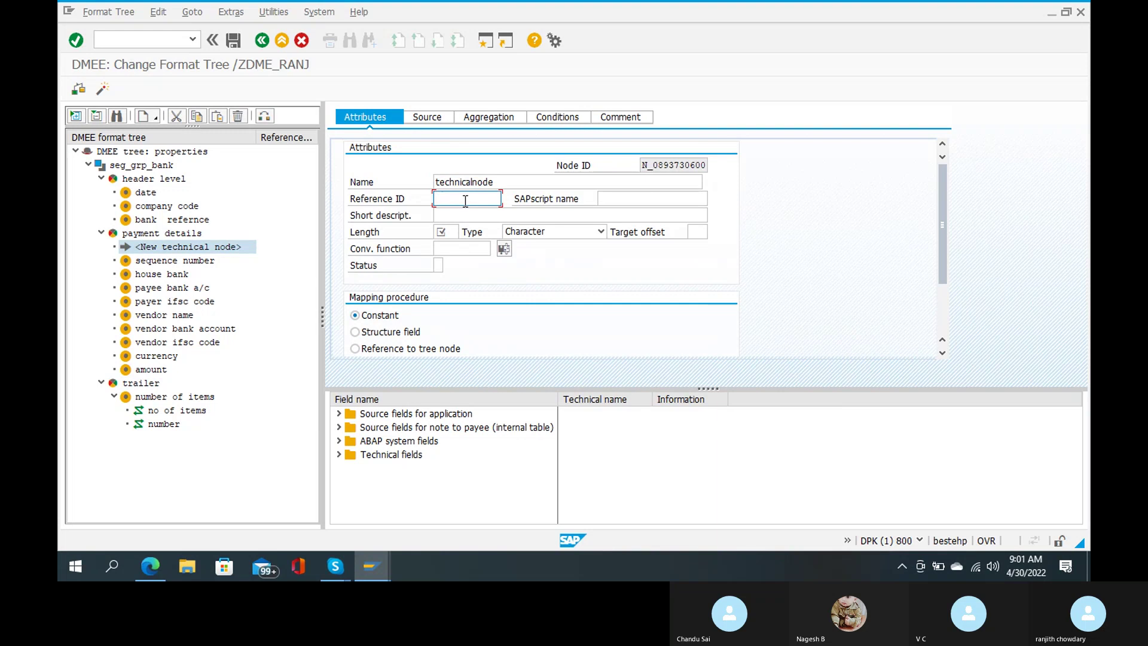
Correct the technical node's name to "technical node" and copy that name.
type("e")
key("BackSpace")
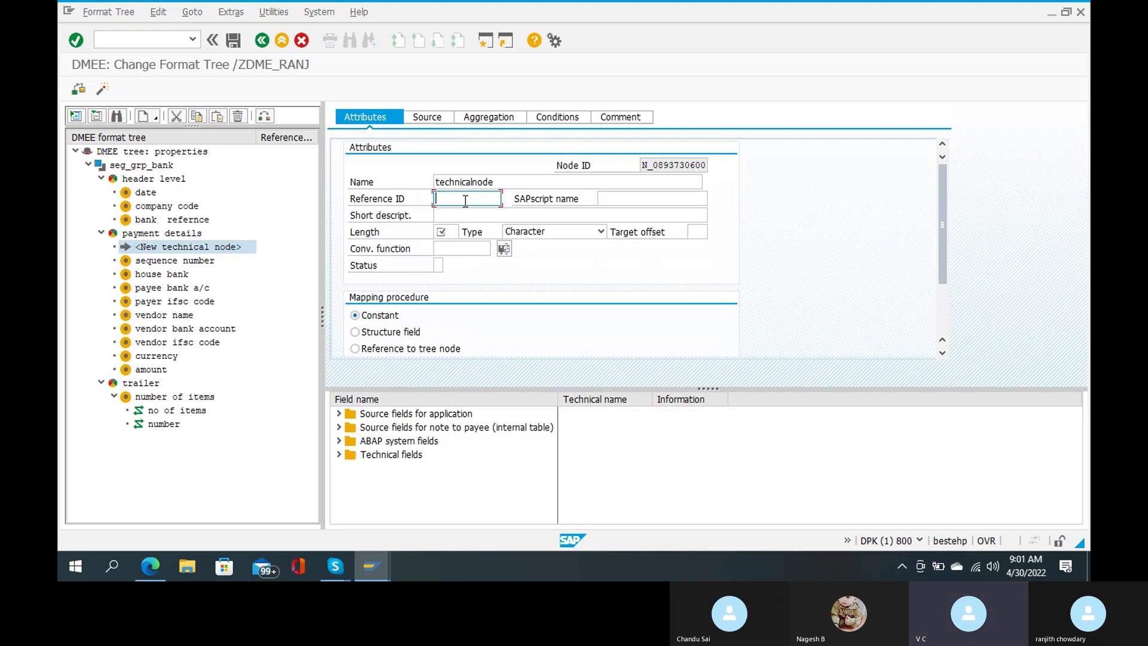
left_click(475, 182)
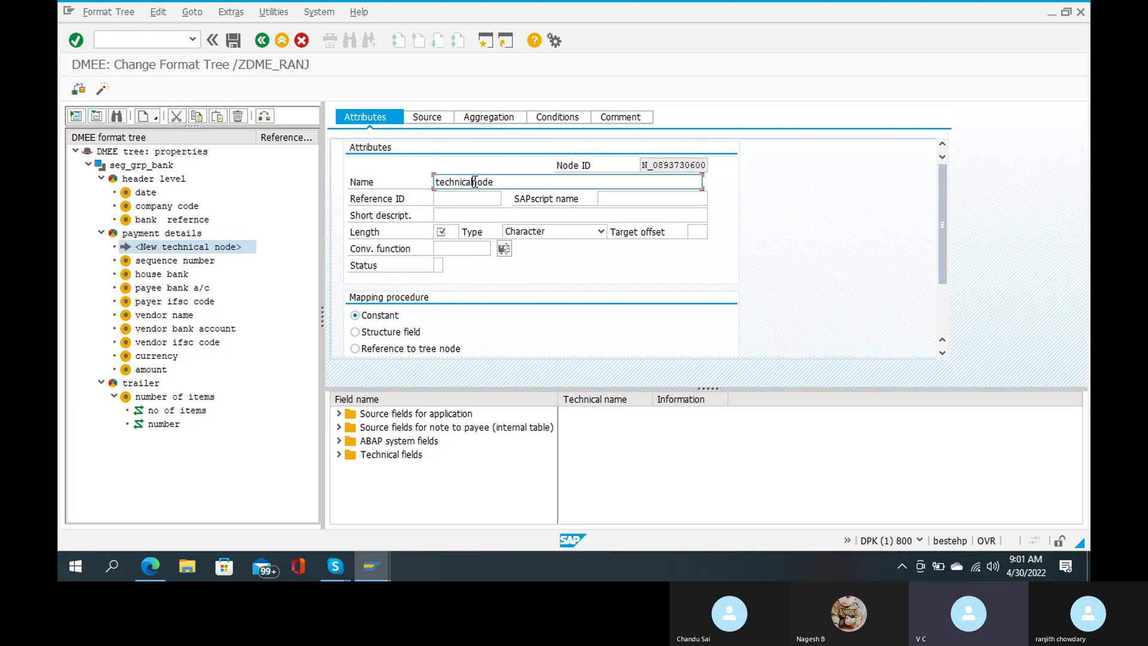
key("Delete")
type("n")
key("Right")
key("Right")
key("Right")
key("shift+Home")
key("ctrl+c")
key("End")
Give the technical node the reference ID "tech" and the short description "technical node".
left_click(465, 202)
type("teh")
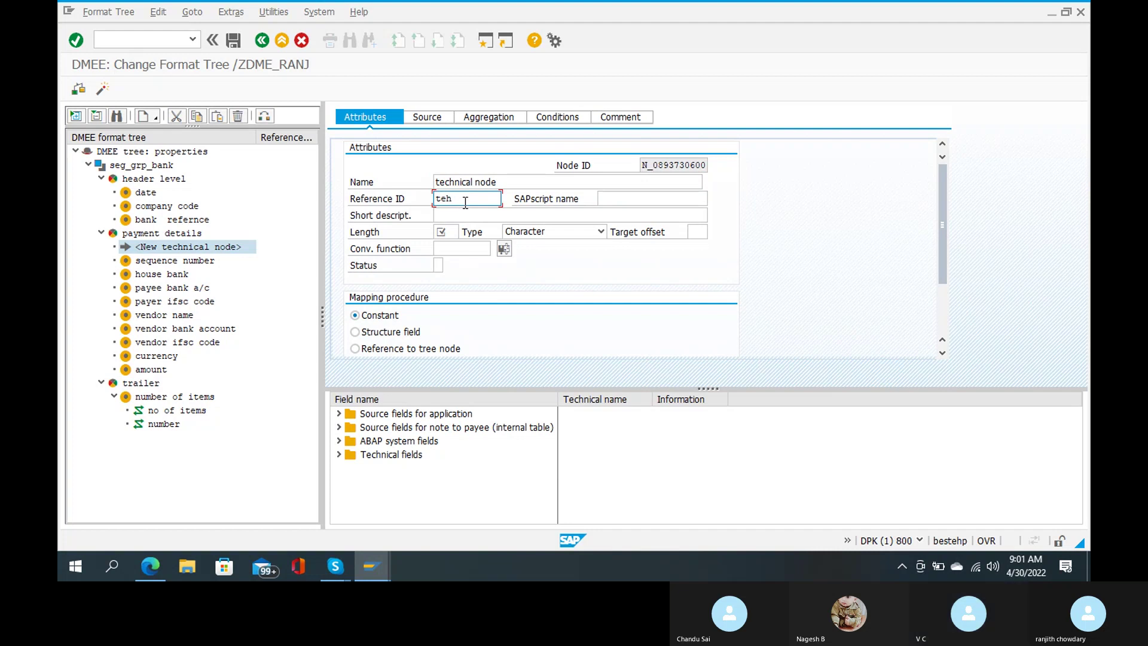
key("BackSpace")
type("ch")
left_click(473, 215)
key("ctrl+v")
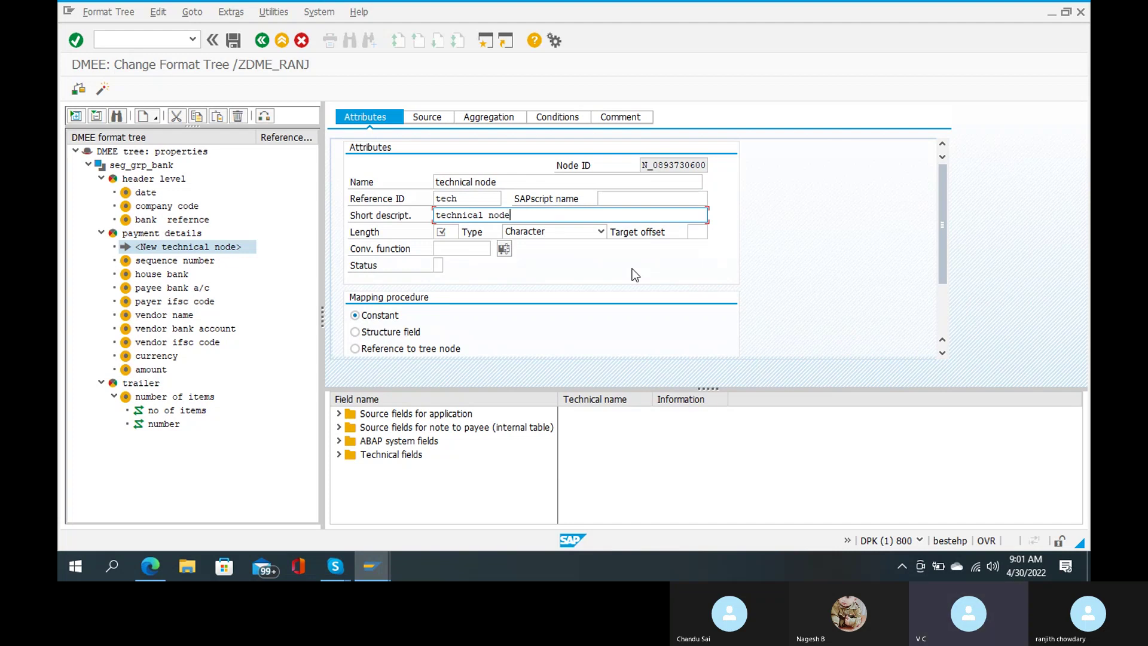
Set the technical node's length to 1 and its type to Numeric.
left_click(456, 232)
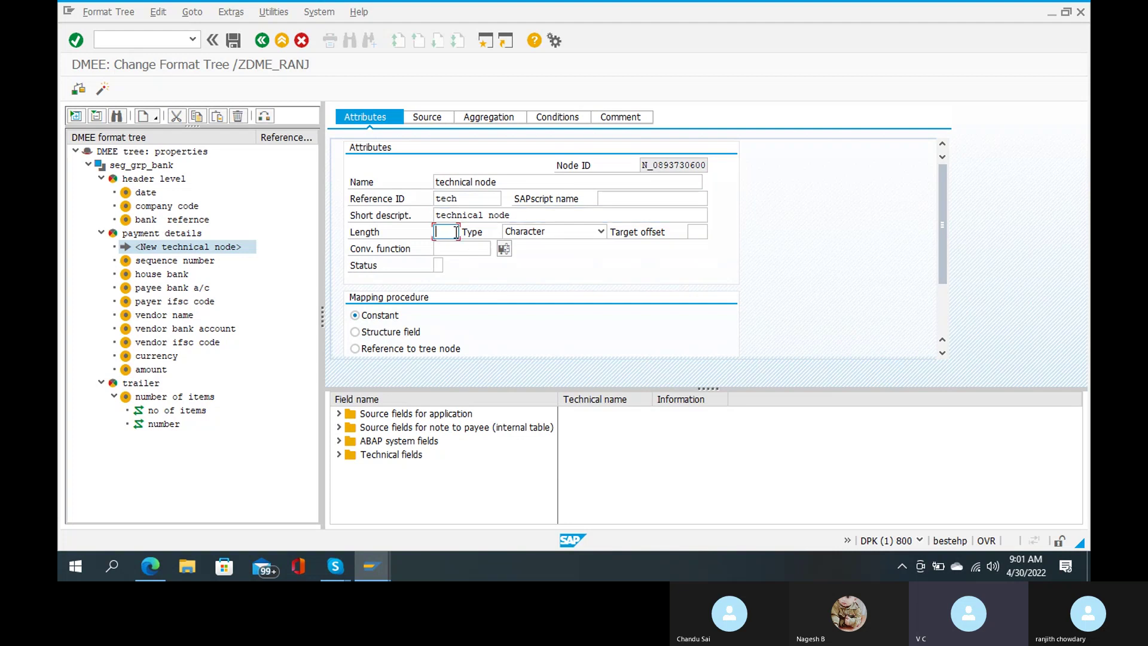
type("1")
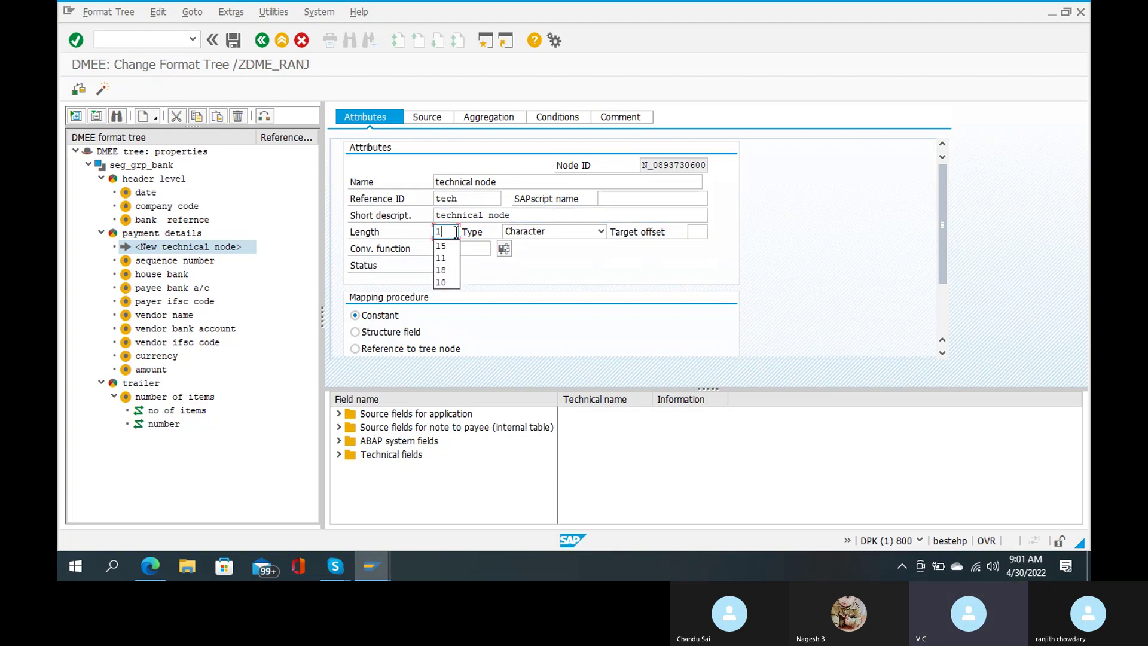
left_click(555, 231)
left_click(540, 263)
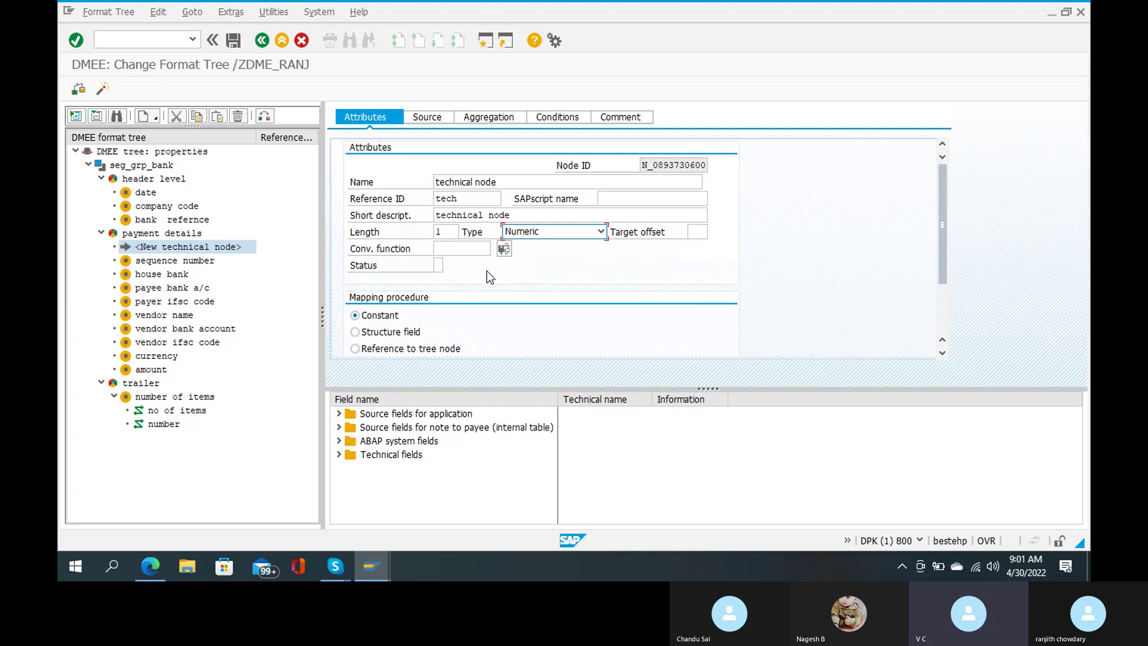
Set the technical node's source constant to 1, add the comment "technical node" and return to its attributes.
left_click(432, 118)
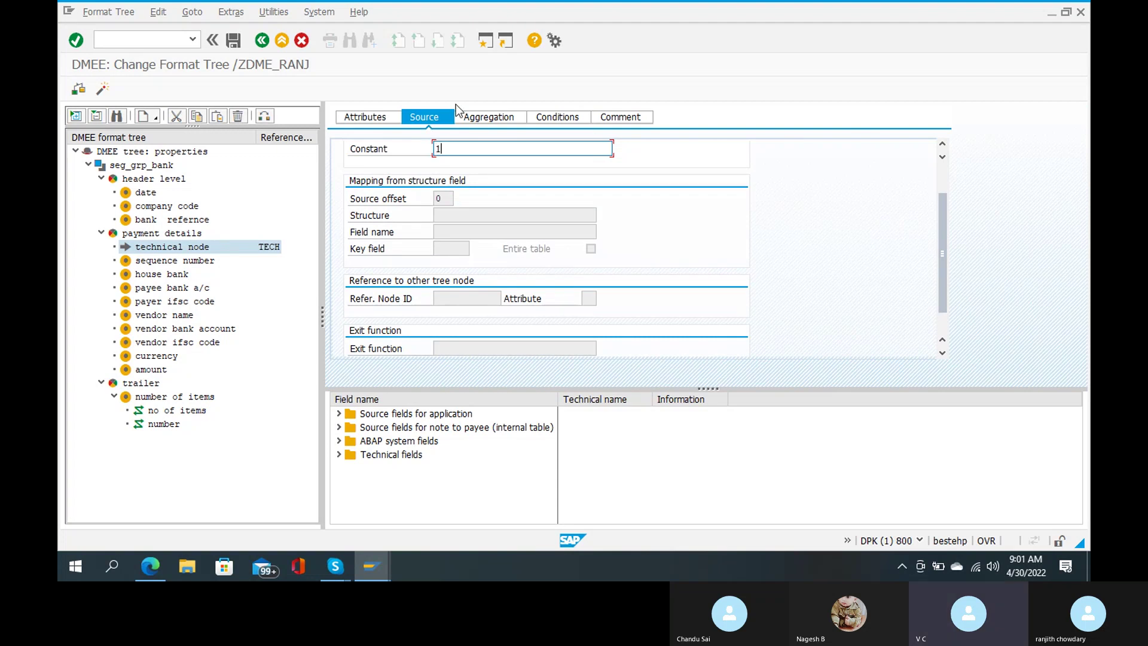
left_click(477, 121)
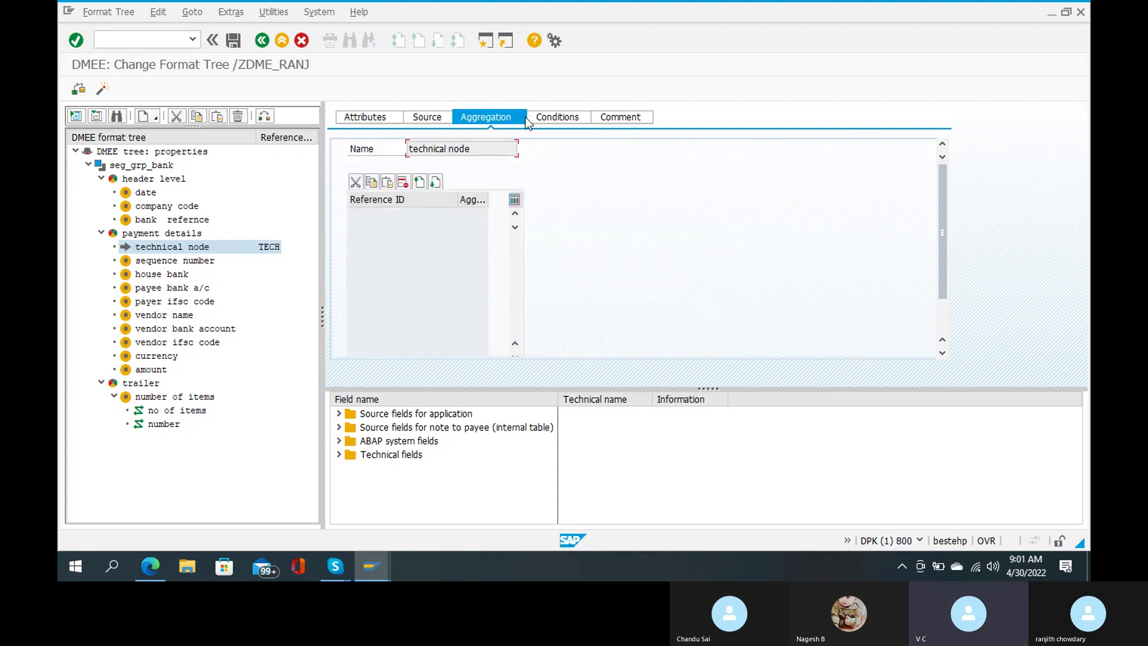
left_click(616, 117)
key("ctrl+v")
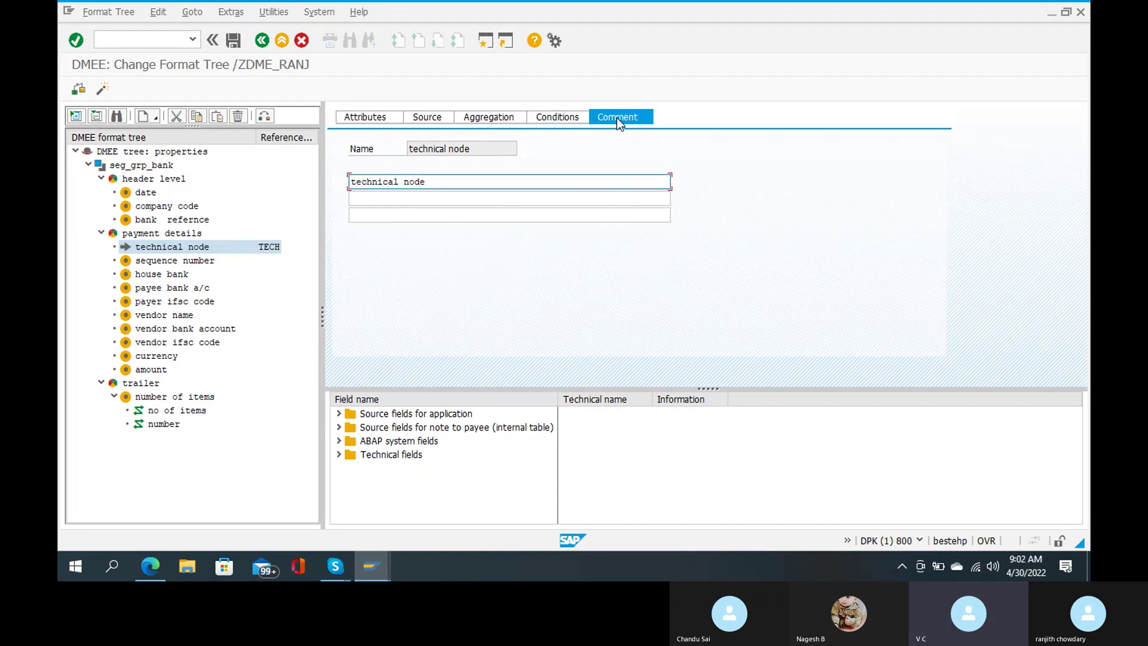
left_click(371, 119)
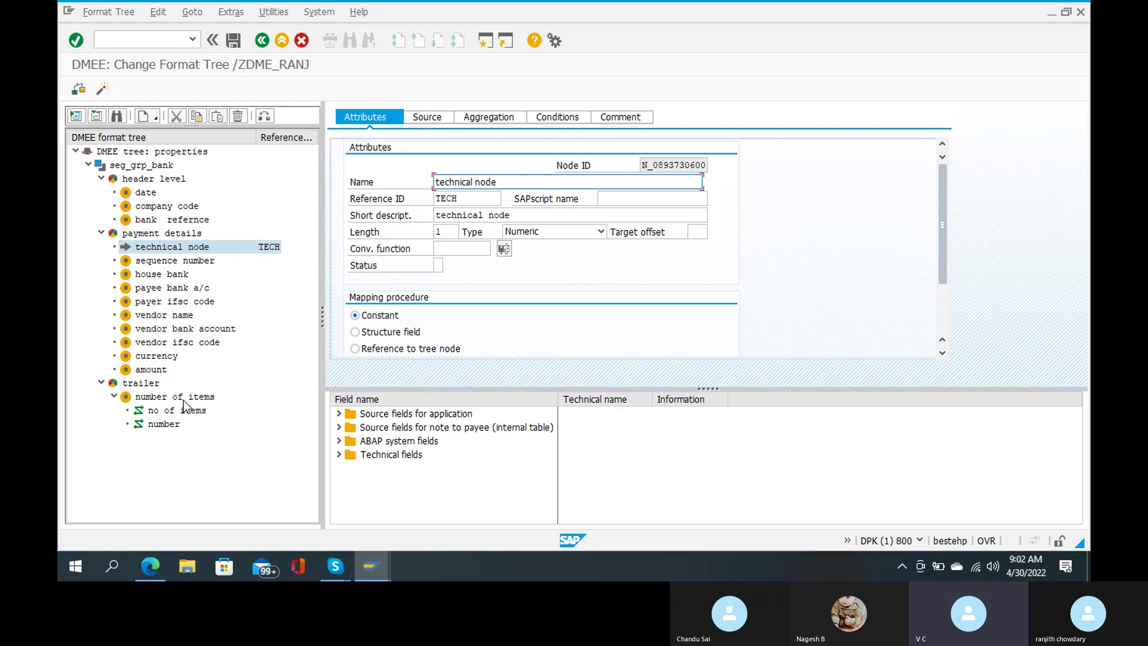
Open the "number" atom in the trailer and add TECH as the reference ID in its aggregation settings.
left_click(177, 425)
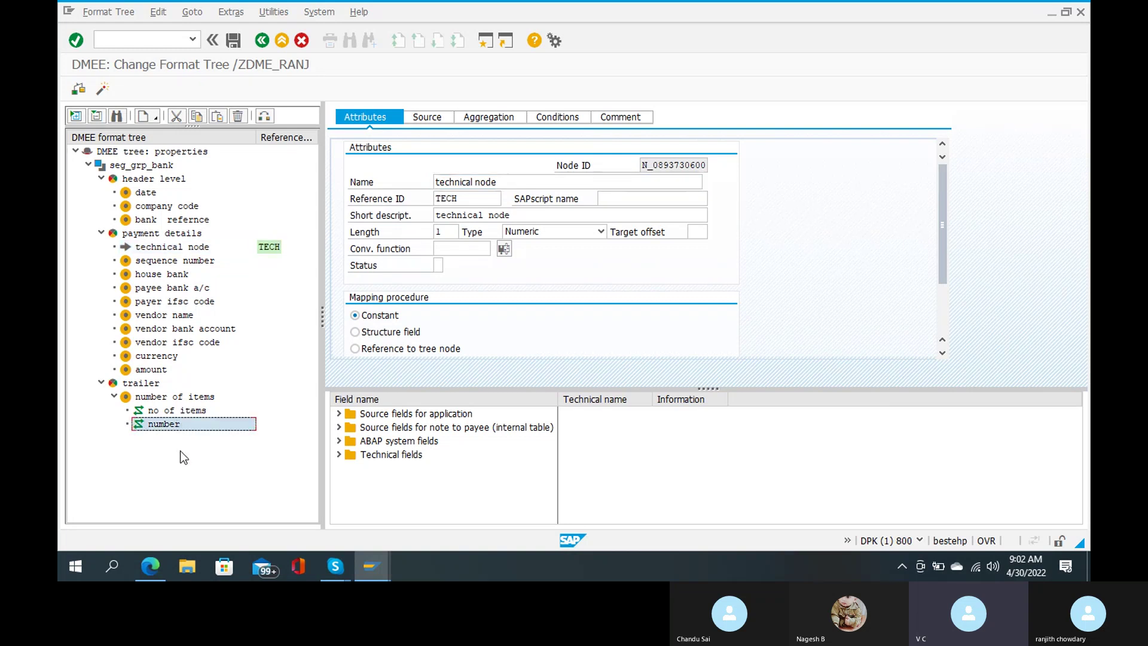
double_click(189, 428)
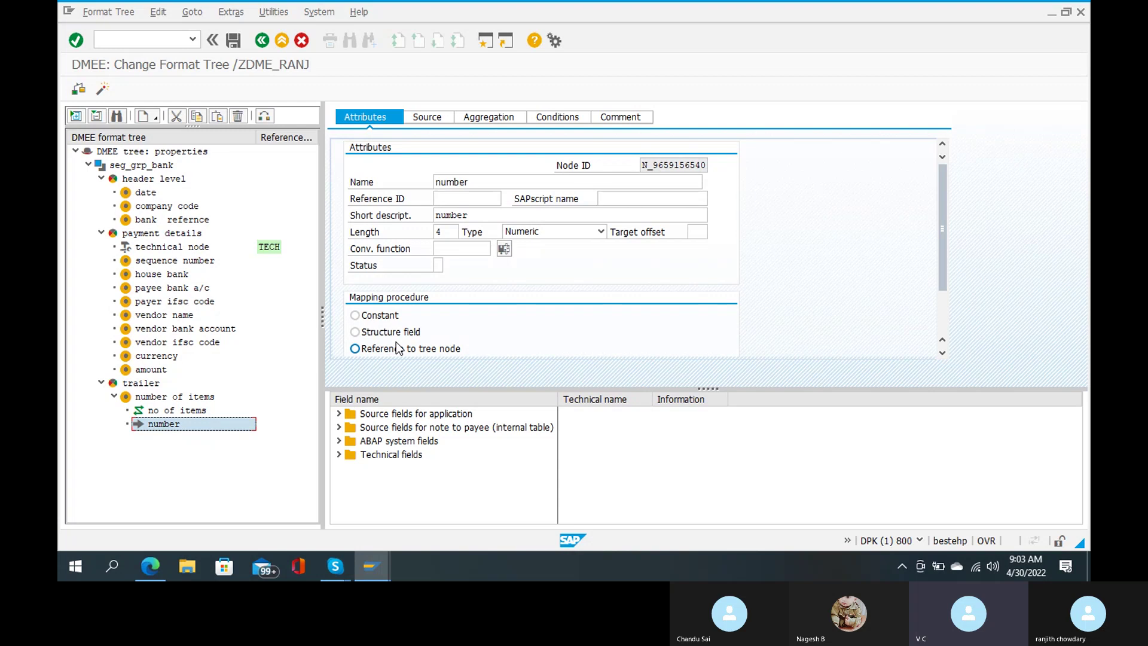
left_click(498, 120)
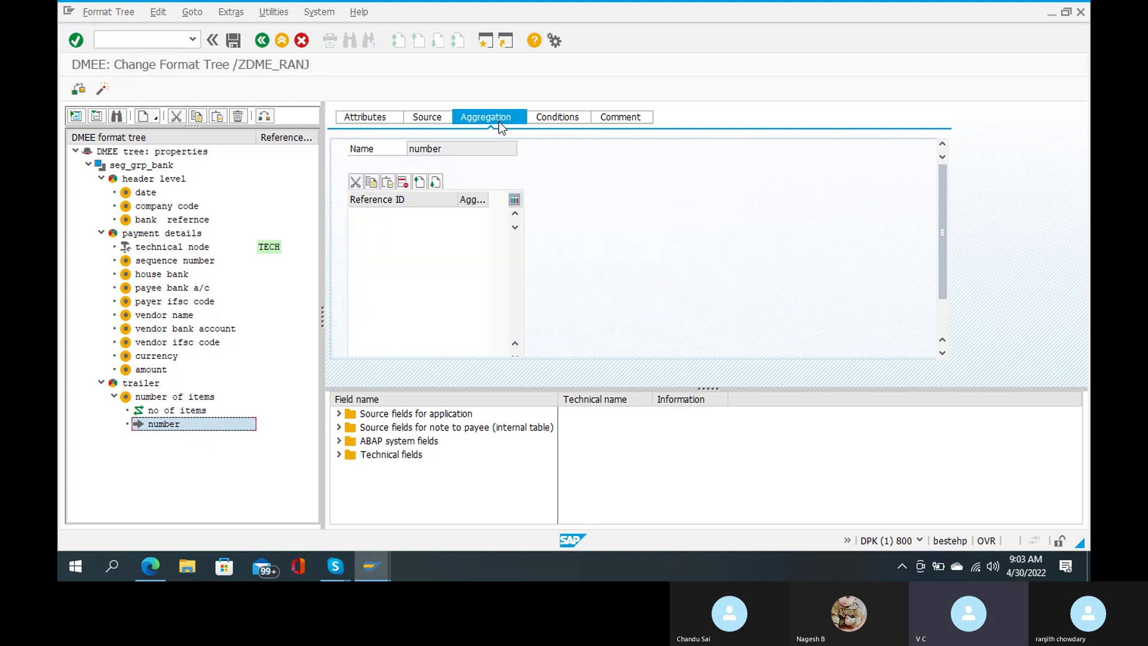
left_click(401, 220)
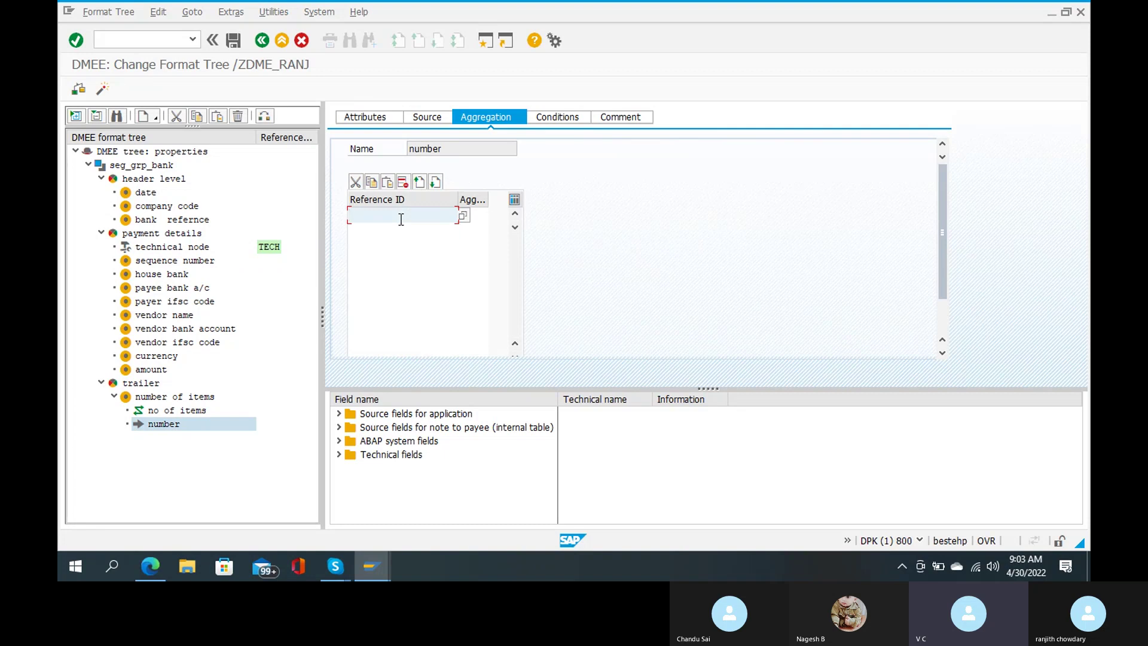
left_click(463, 216)
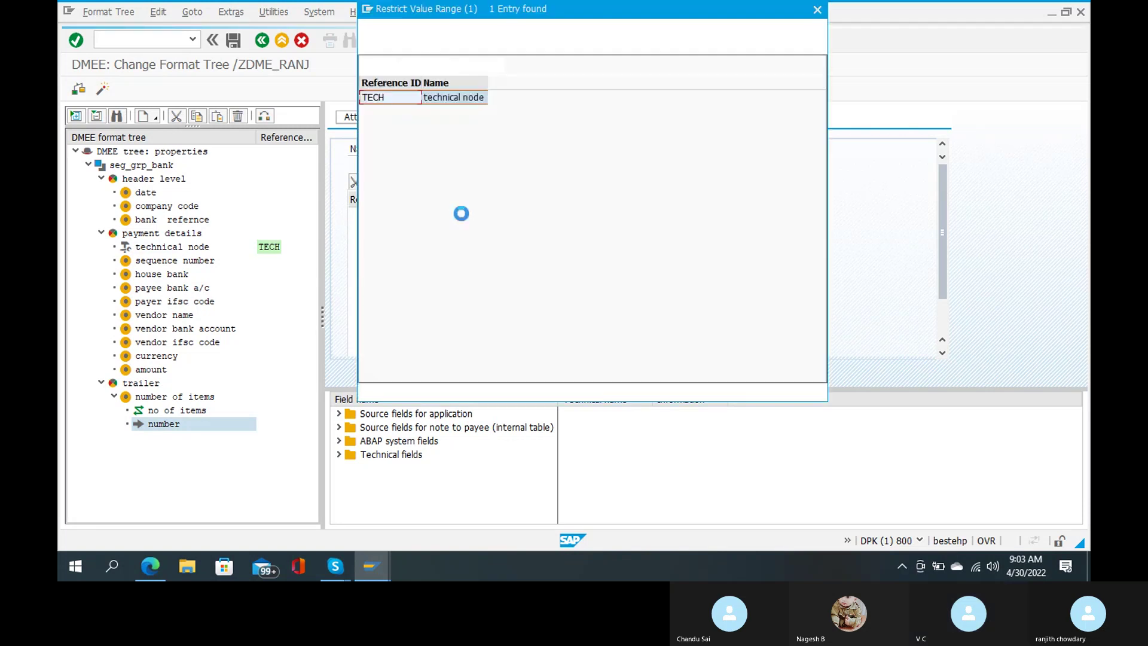
double_click(468, 97)
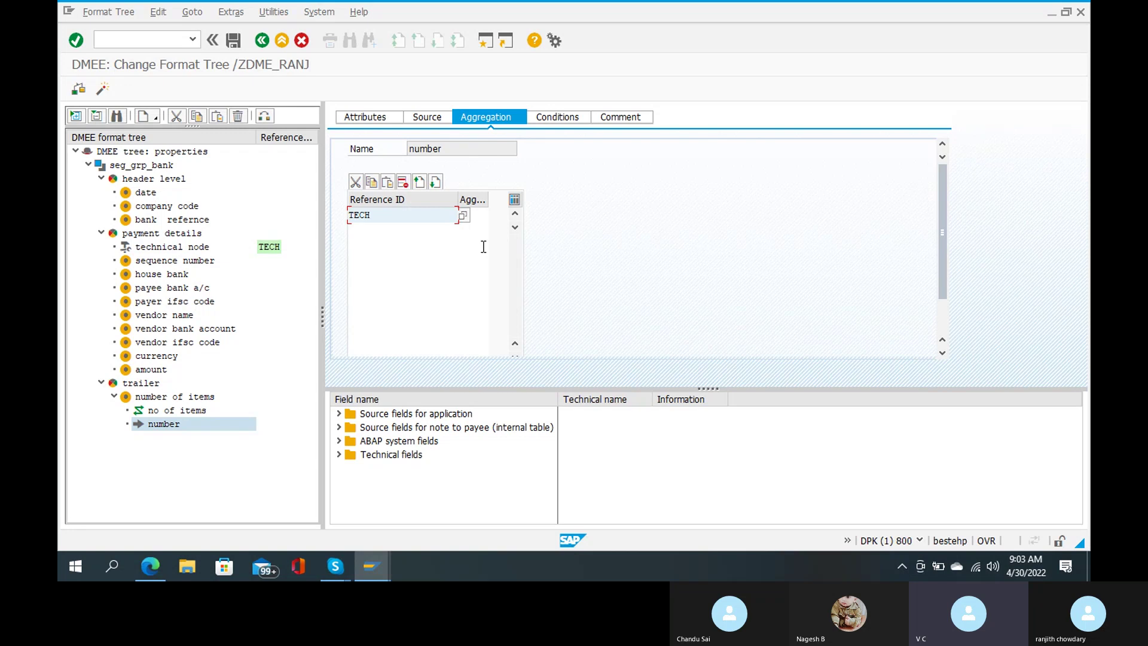
Set the aggregation type of the TECH reference to 2, Number of Occurrences.
key("Tab")
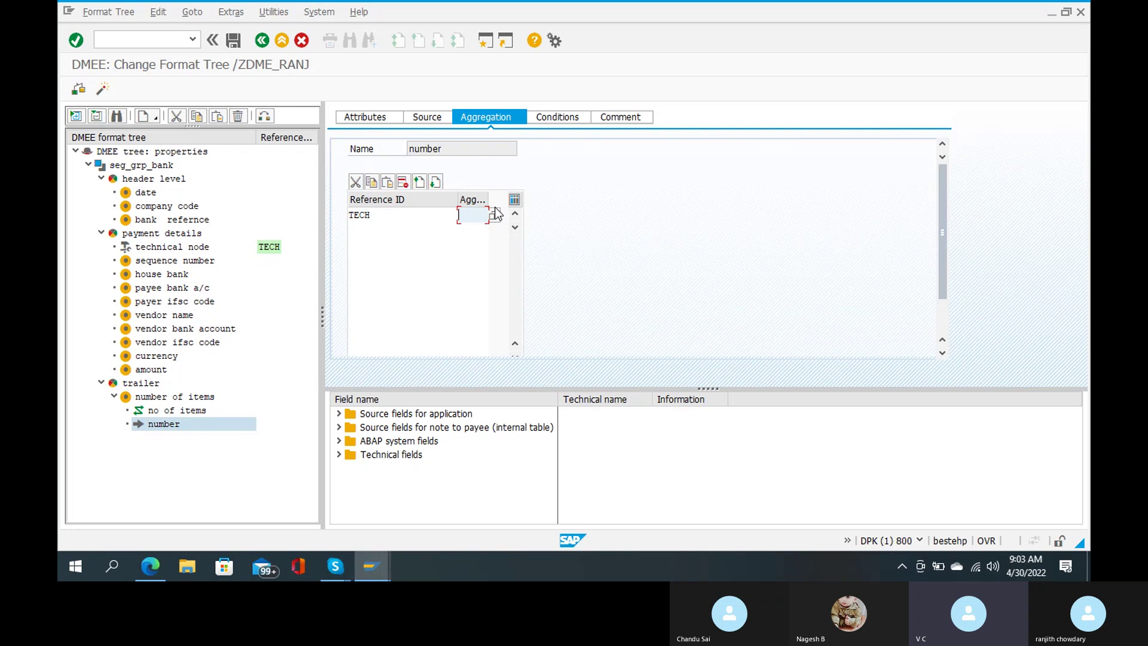
left_click(494, 216)
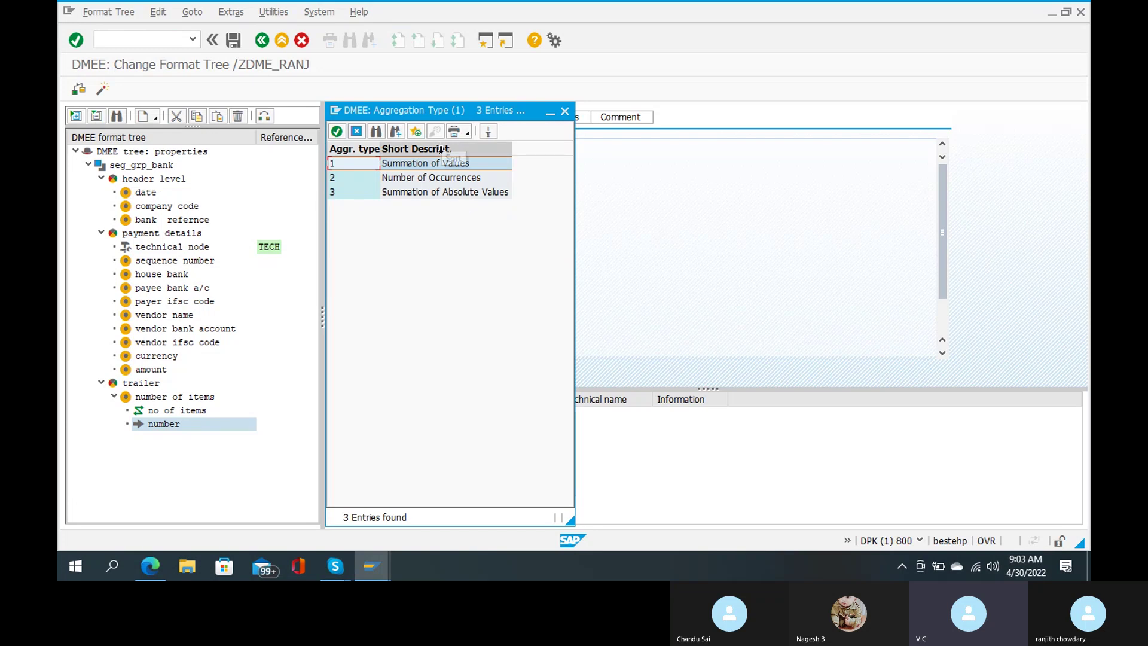
double_click(442, 167)
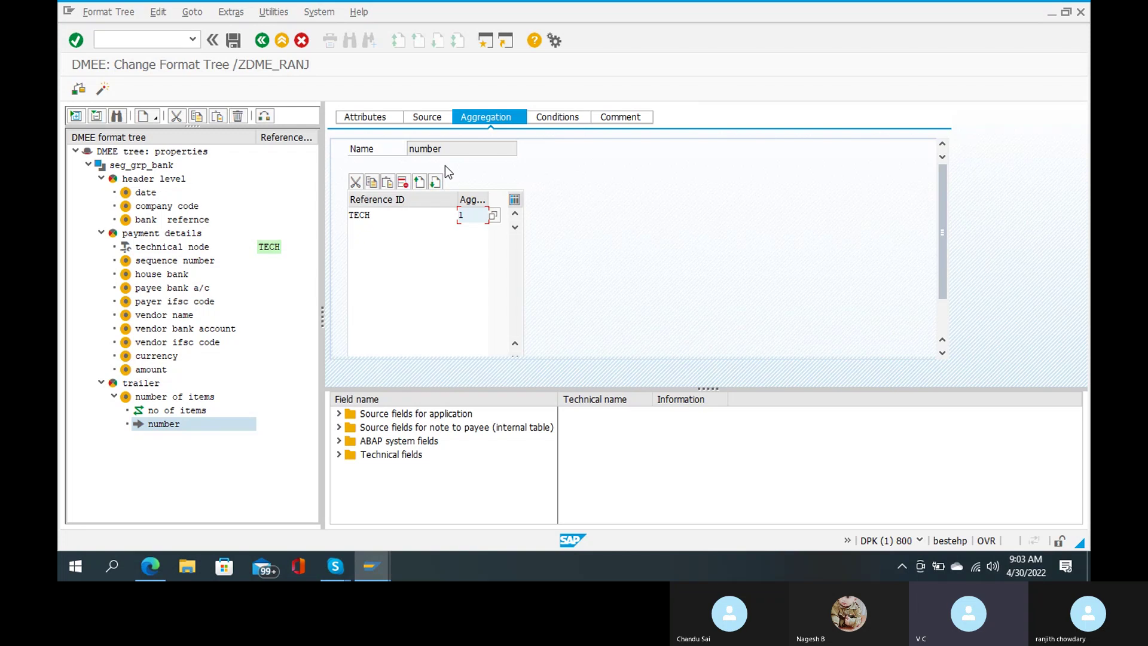
left_click(496, 220)
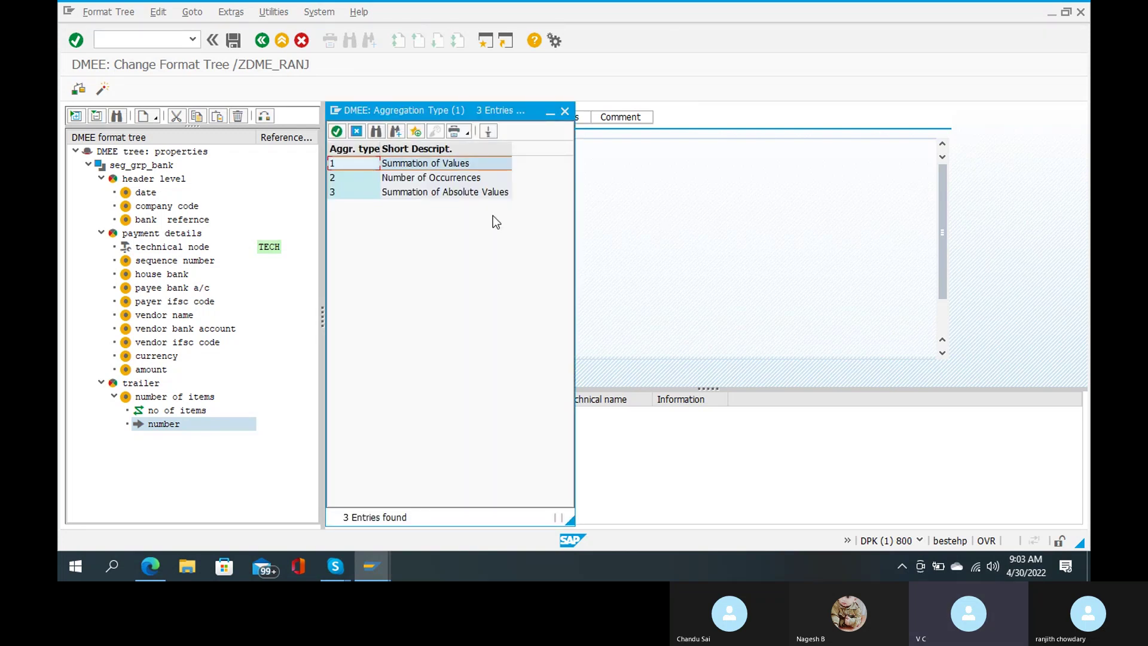
double_click(480, 177)
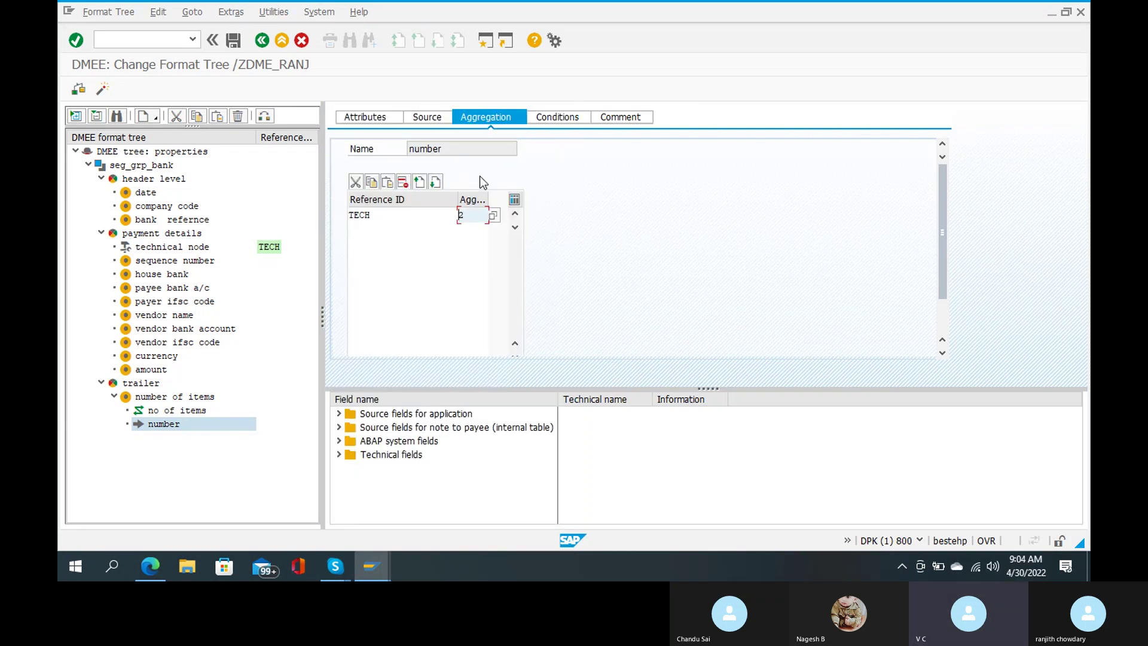
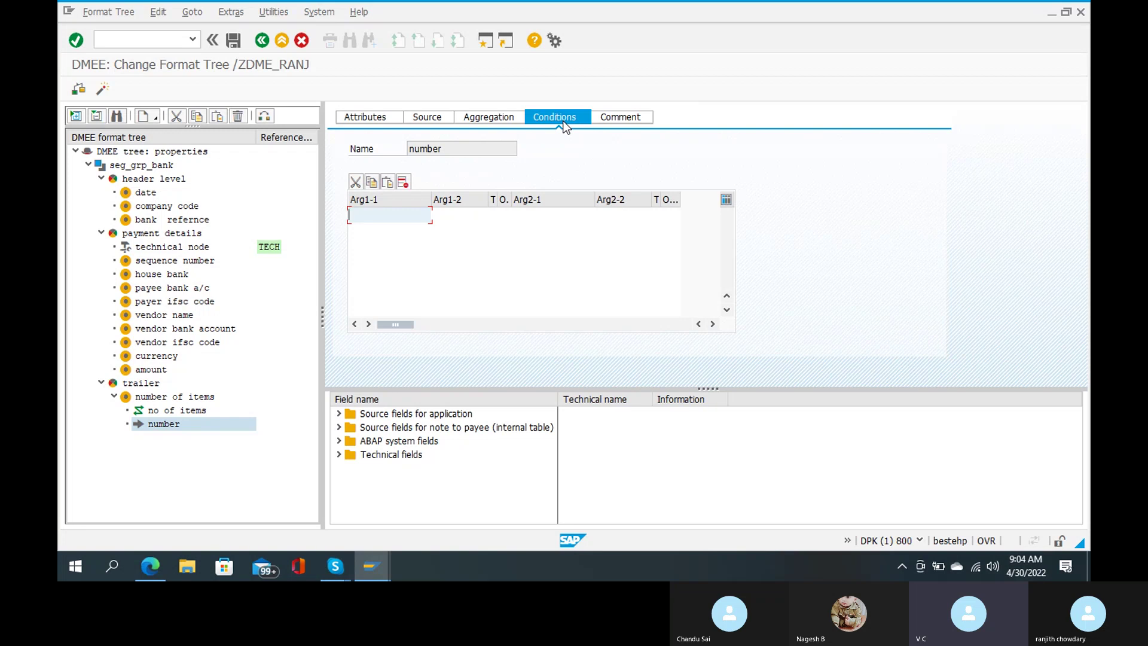
Check the format tree for consistency and activate it with the proposed workbench request.
left_click(619, 117)
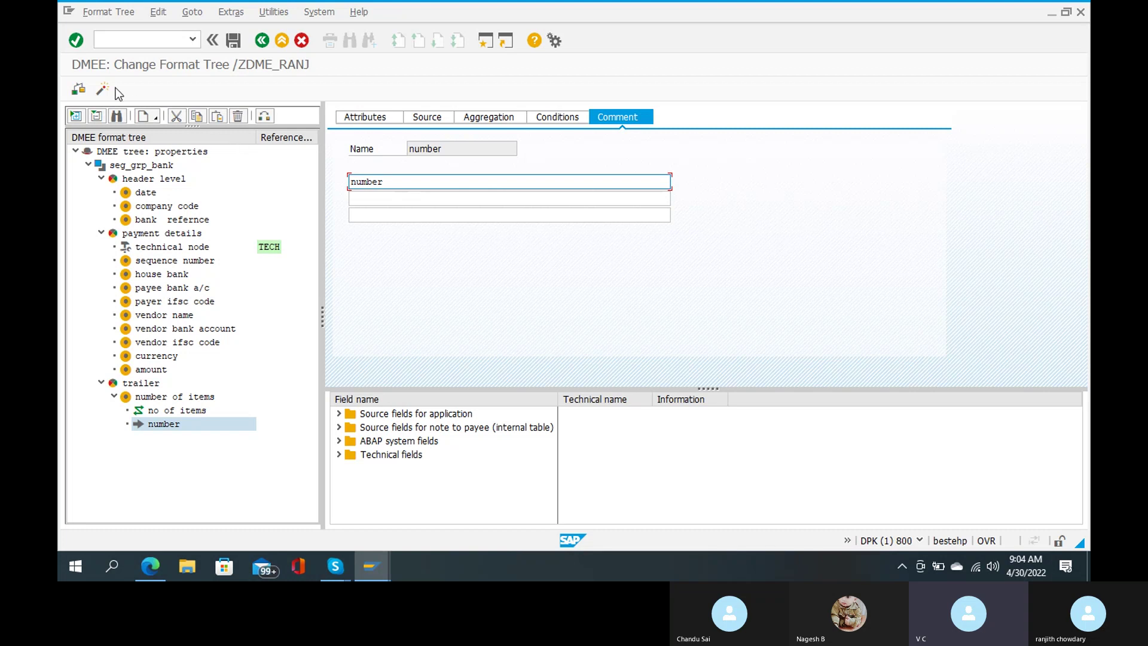
left_click(78, 90)
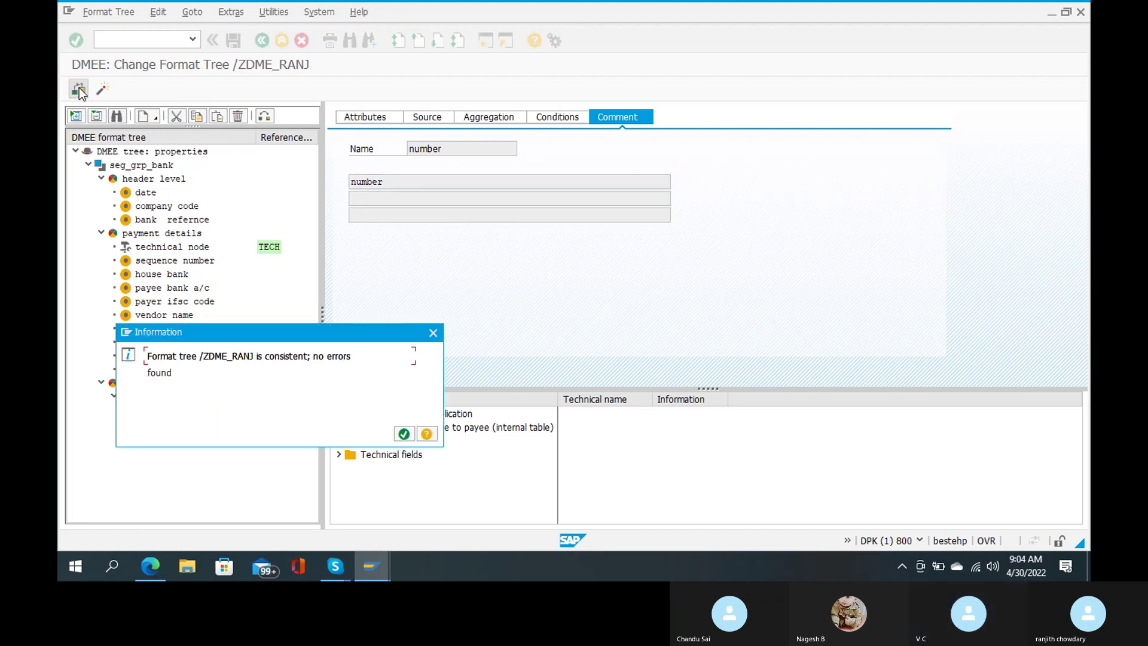
left_click(403, 434)
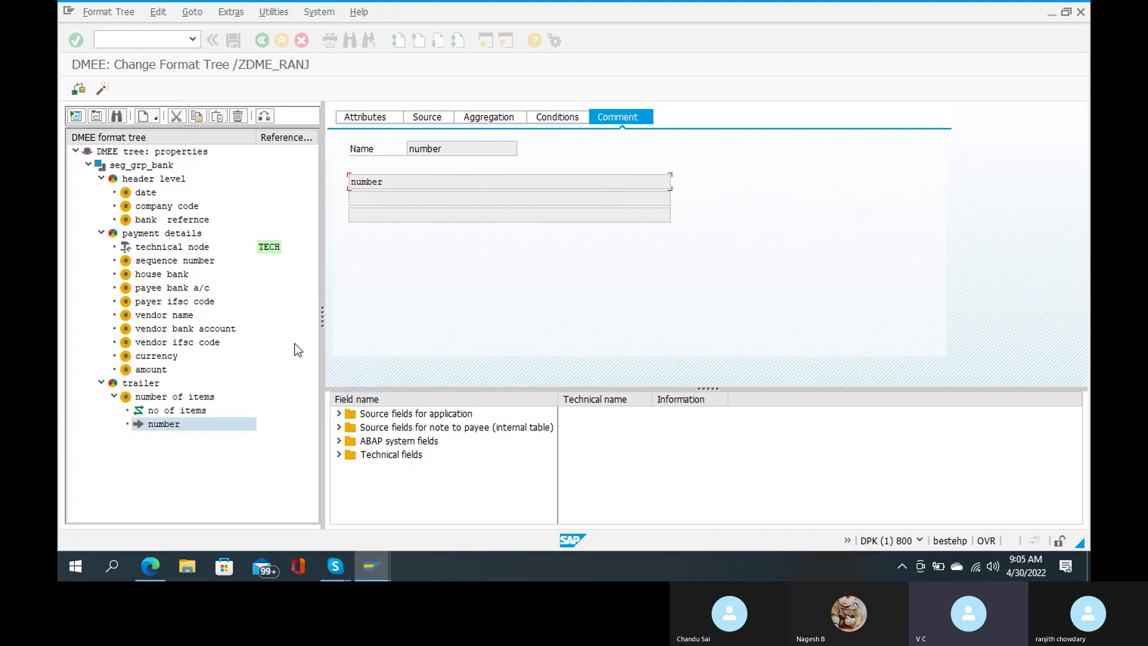
left_click(102, 96)
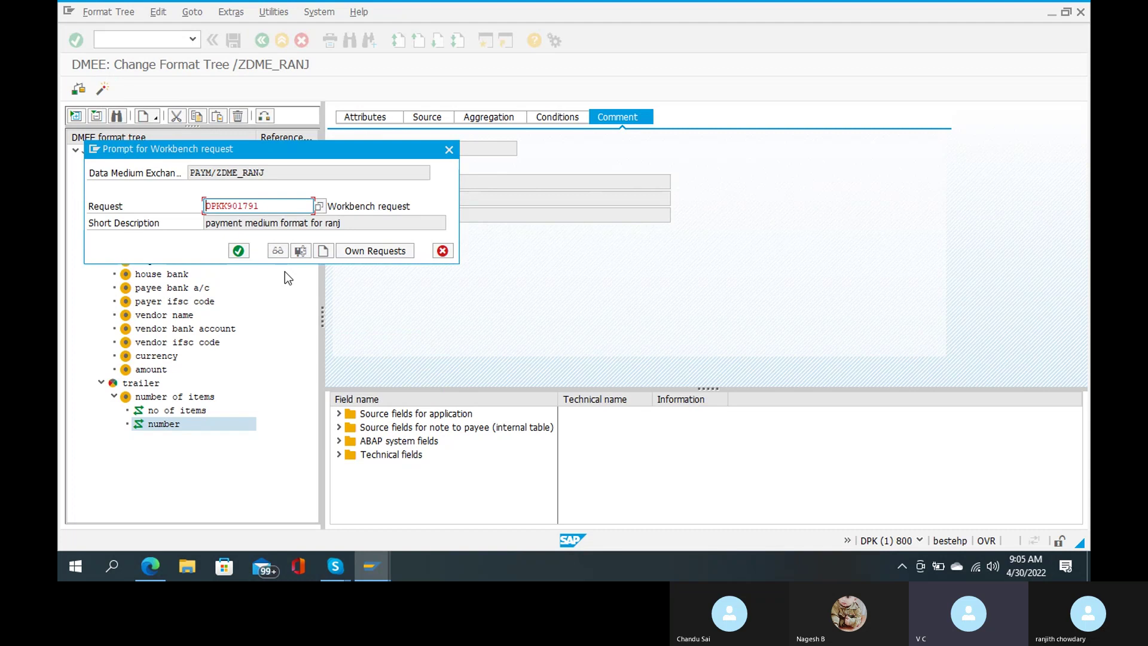
left_click(239, 250)
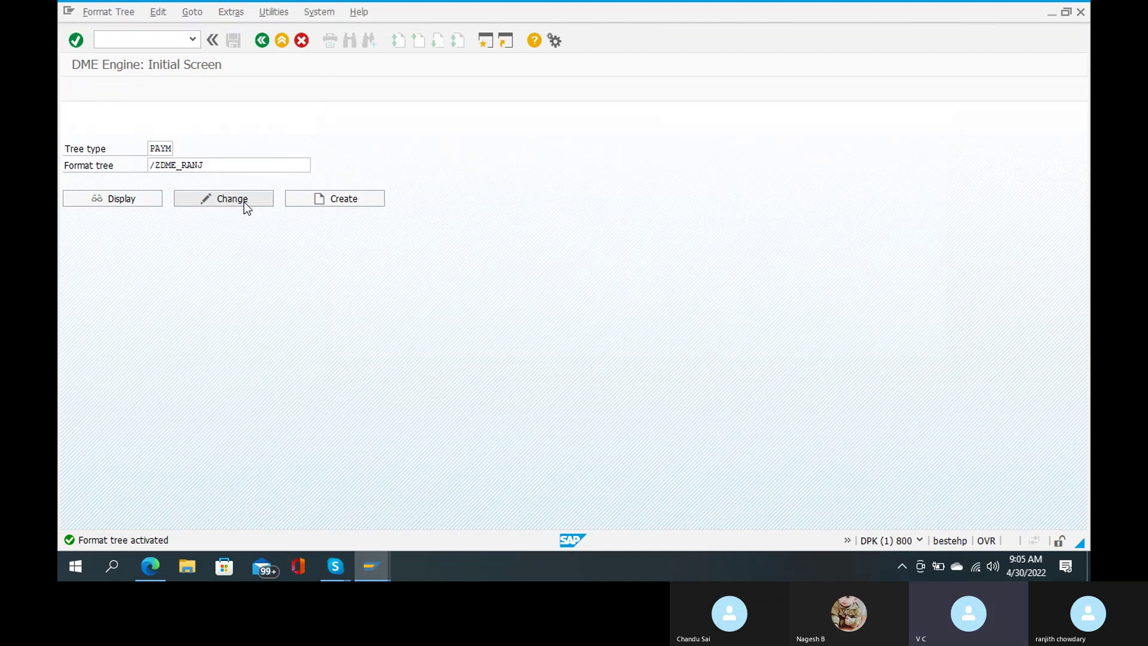
Reopen format tree /ZDME_RANJ for changes and create a new element under the trailer segment.
left_click(232, 199)
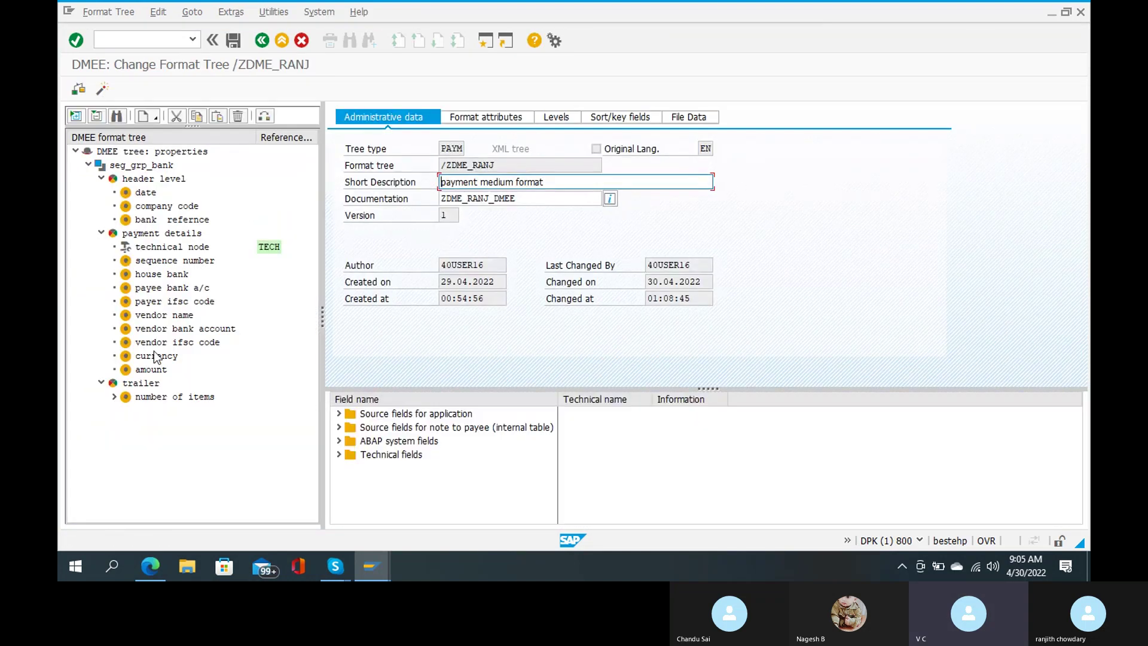
left_click(114, 397)
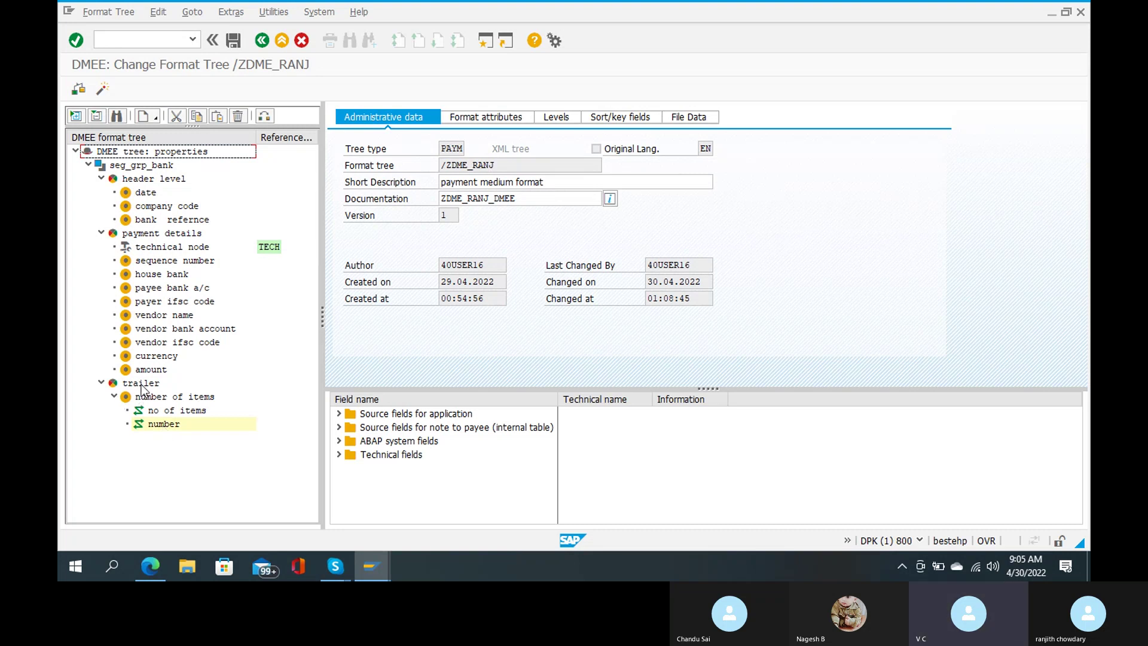
left_click(143, 386)
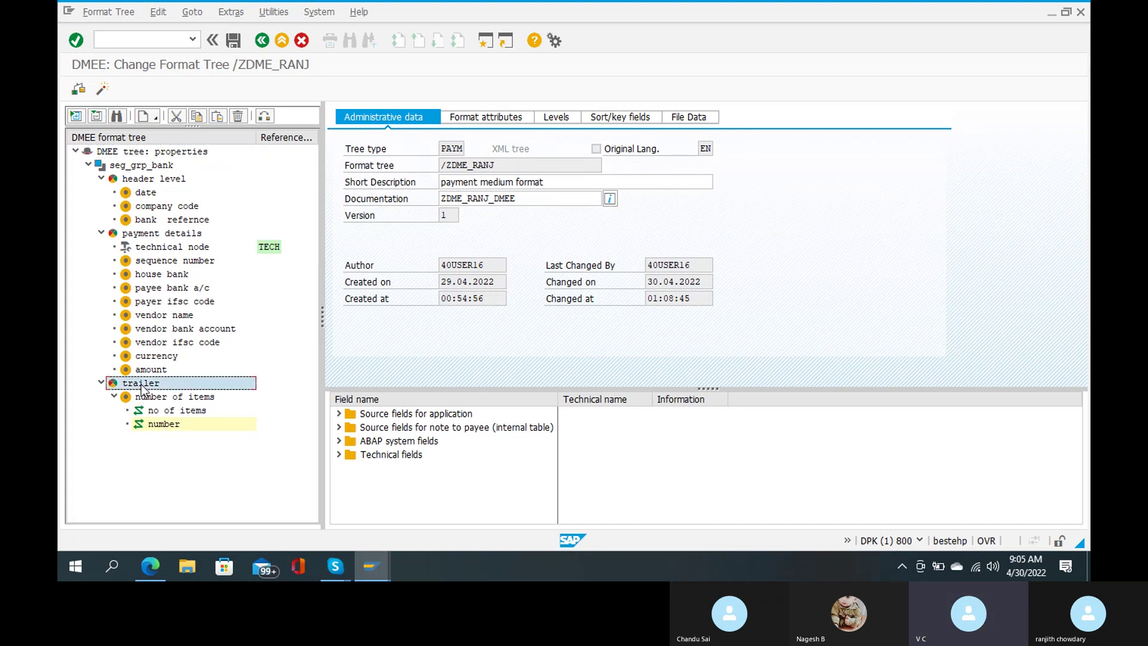
right_click(143, 386)
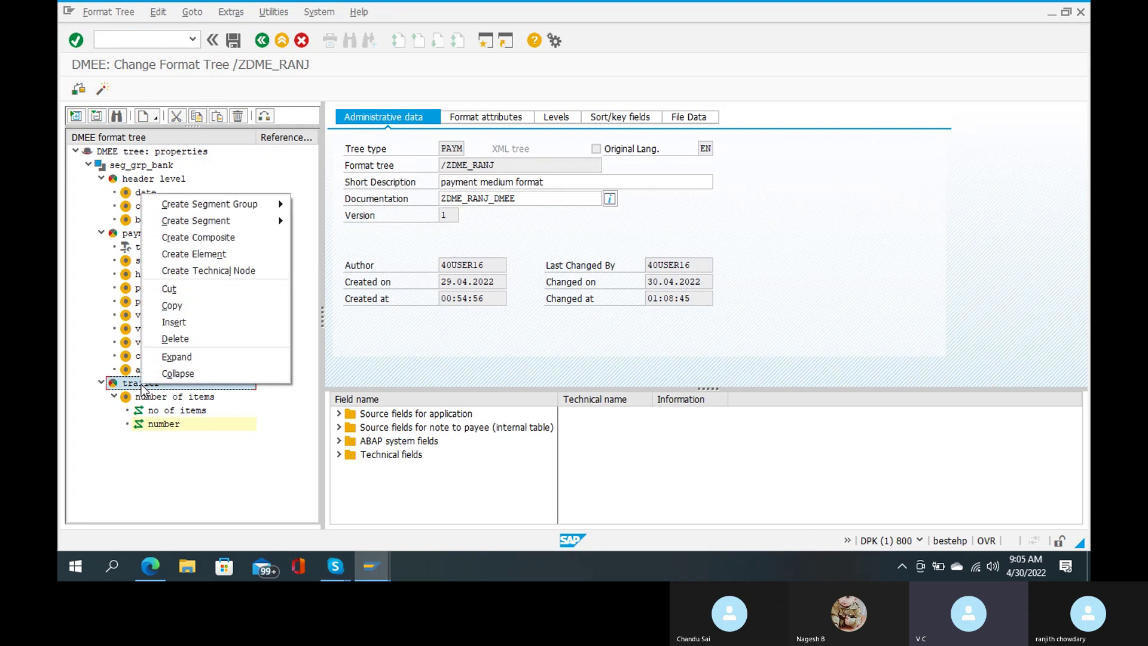
left_click(225, 252)
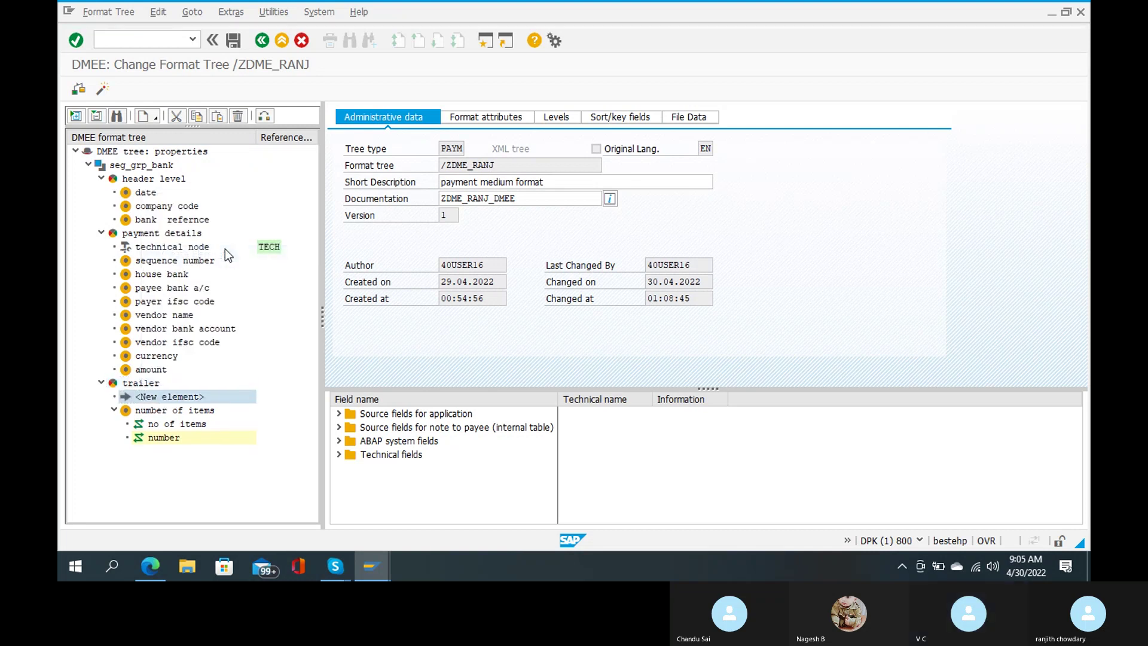
Name the new element under the trailer segment "total amount".
left_click(512, 181)
key("BackSpace")
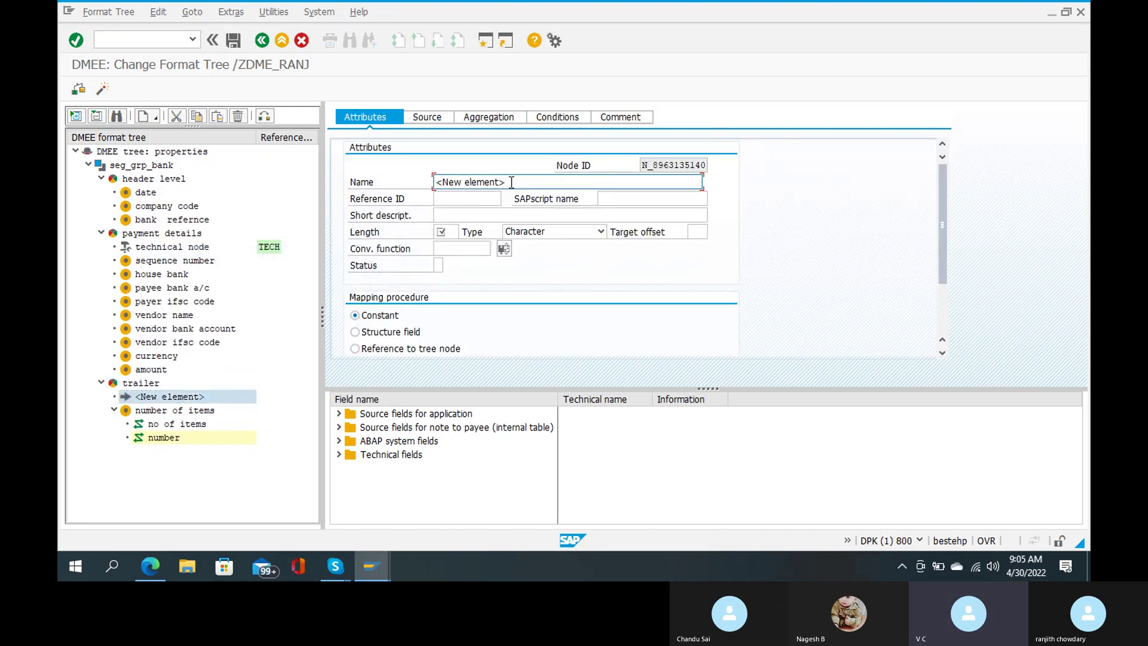
key("BackSpace")
key("BackSpace")
key("BackSpace")
key("BackSpace")
key("BackSpace")
key("BackSpace")
key("BackSpace")
key("BackSpace")
key("BackSpace")
key("BackSpace")
key("BackSpace")
key("BackSpace")
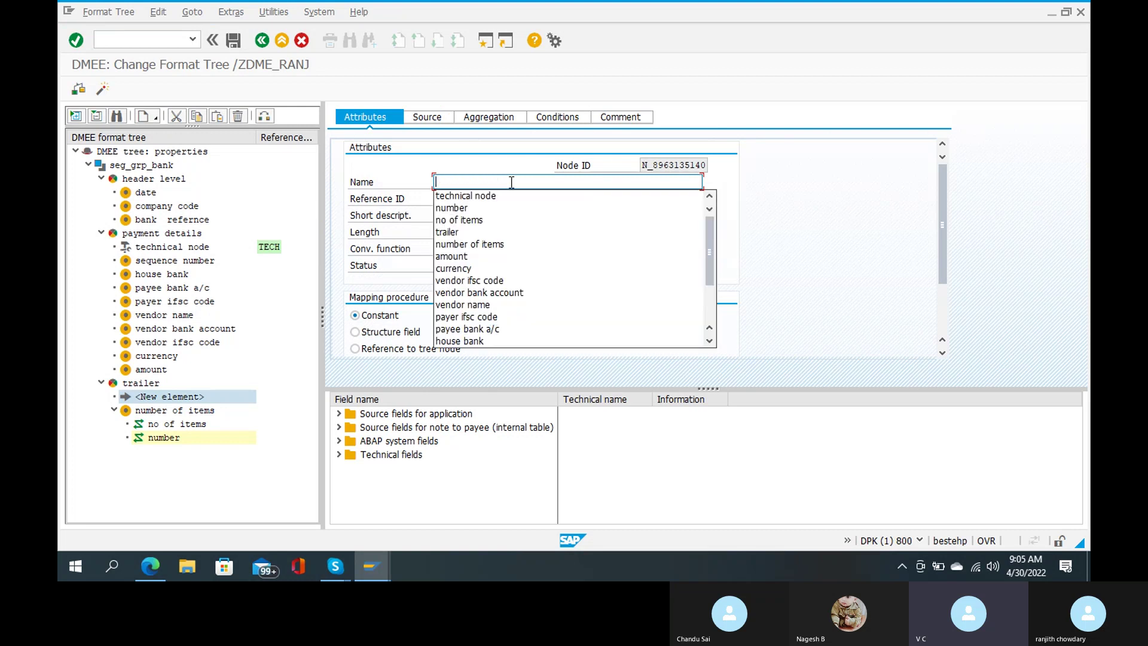
type("total ")
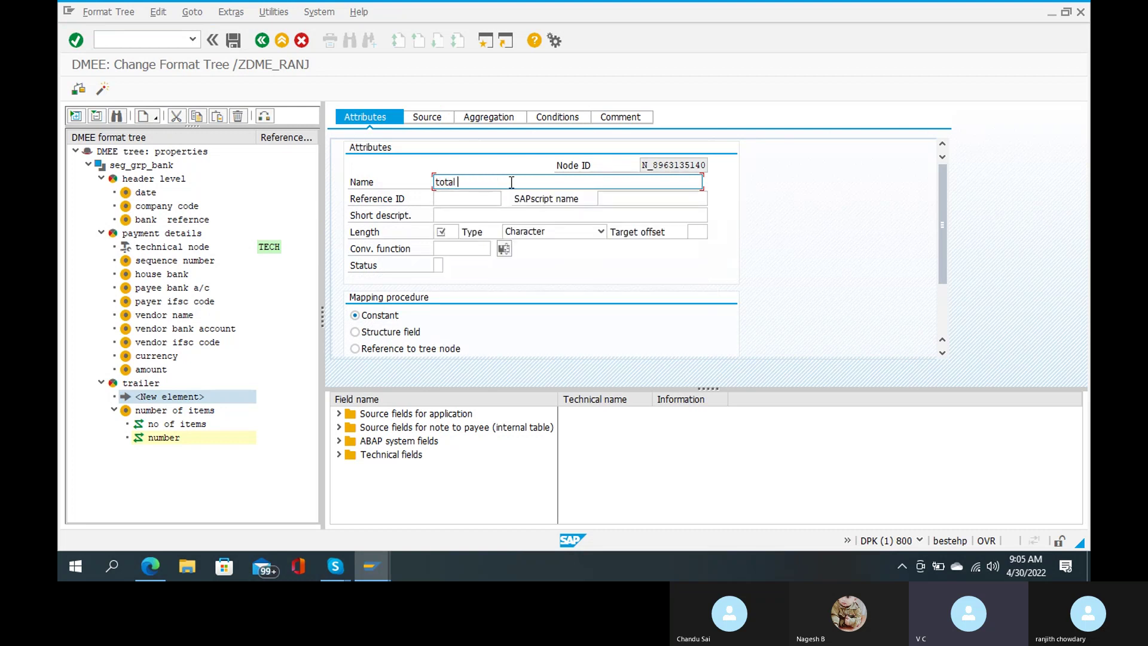
type("amount")
Enter "total amount" as the element's short description and set its length to 12.
key("Tab")
key("Tab")
key("Tab")
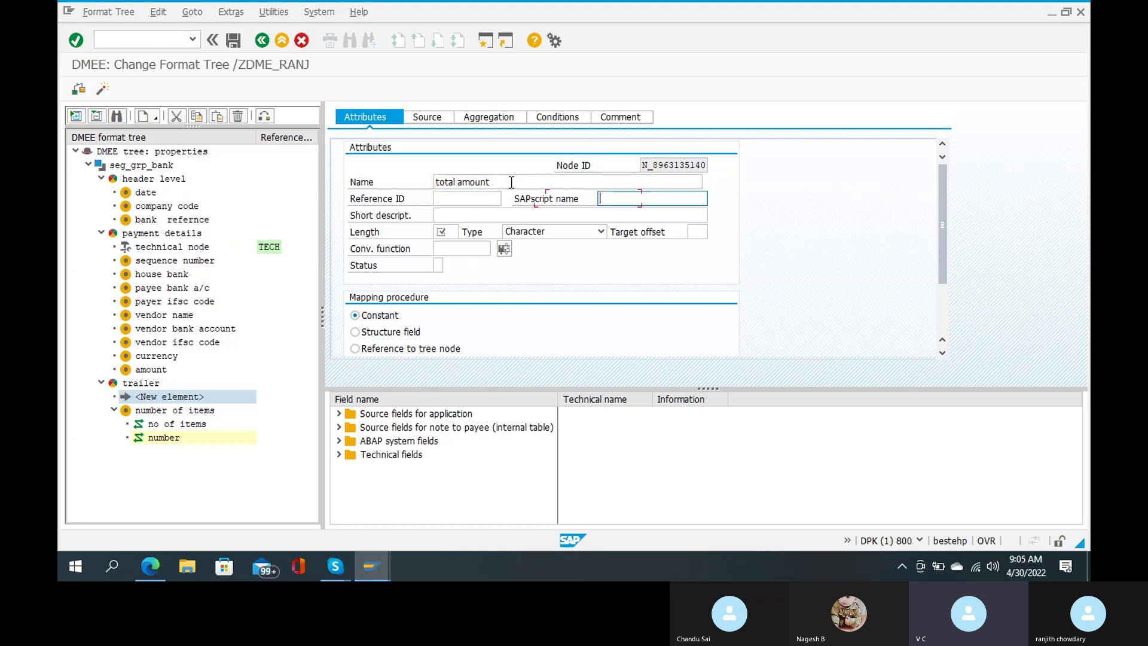
type("total amount")
key("Tab")
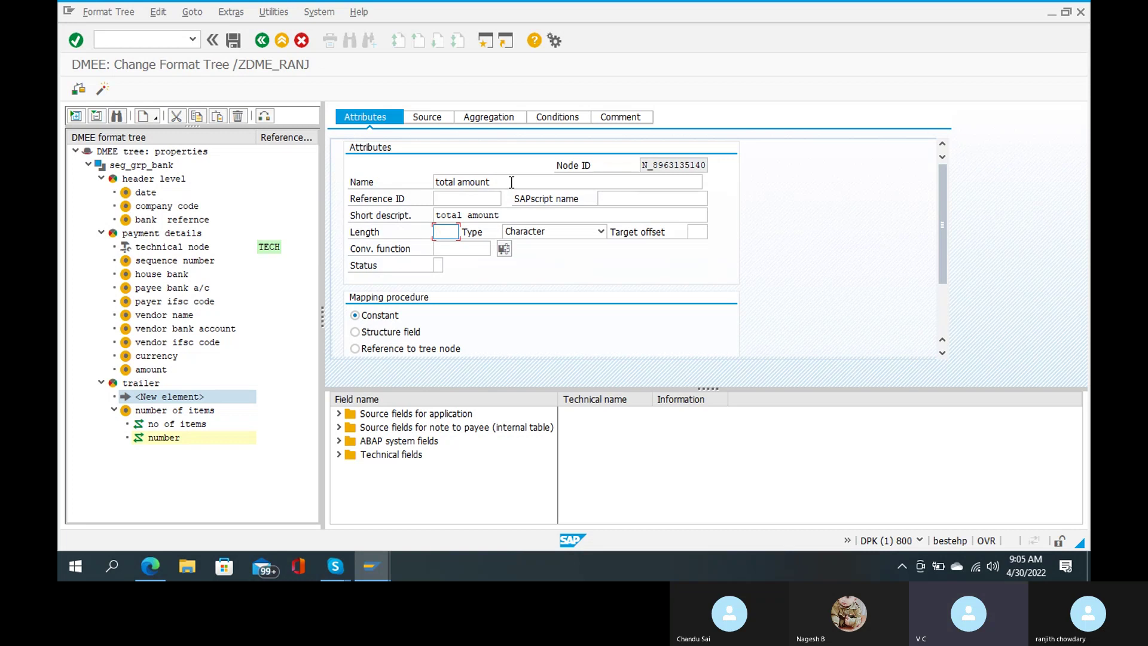
type("12")
key("Tab")
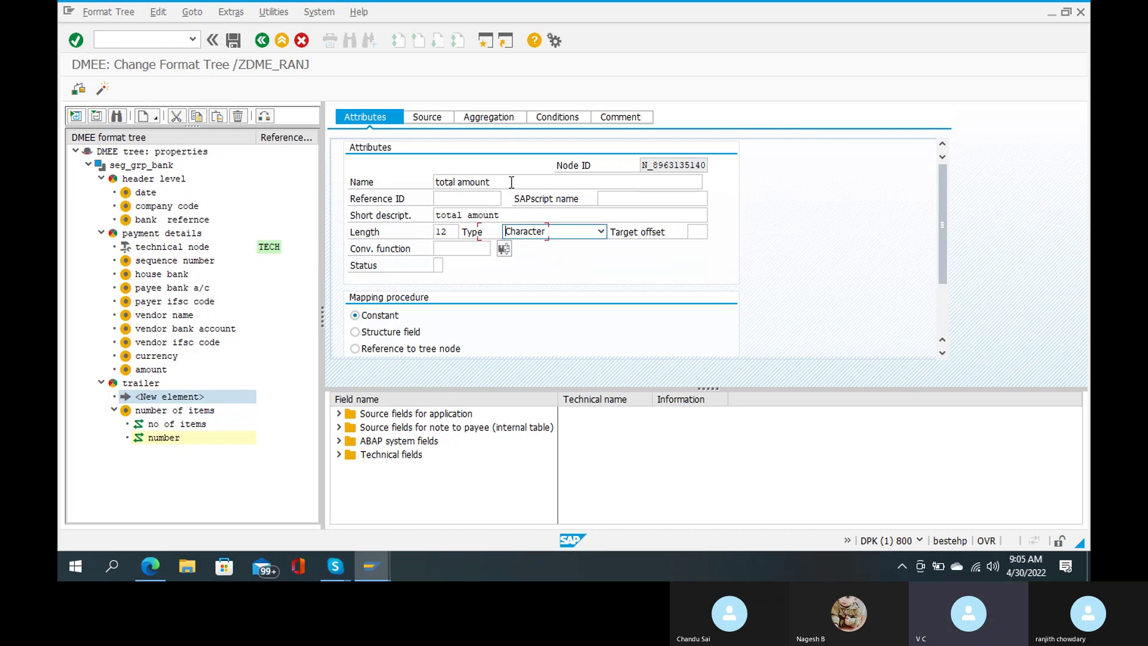
key("Tab")
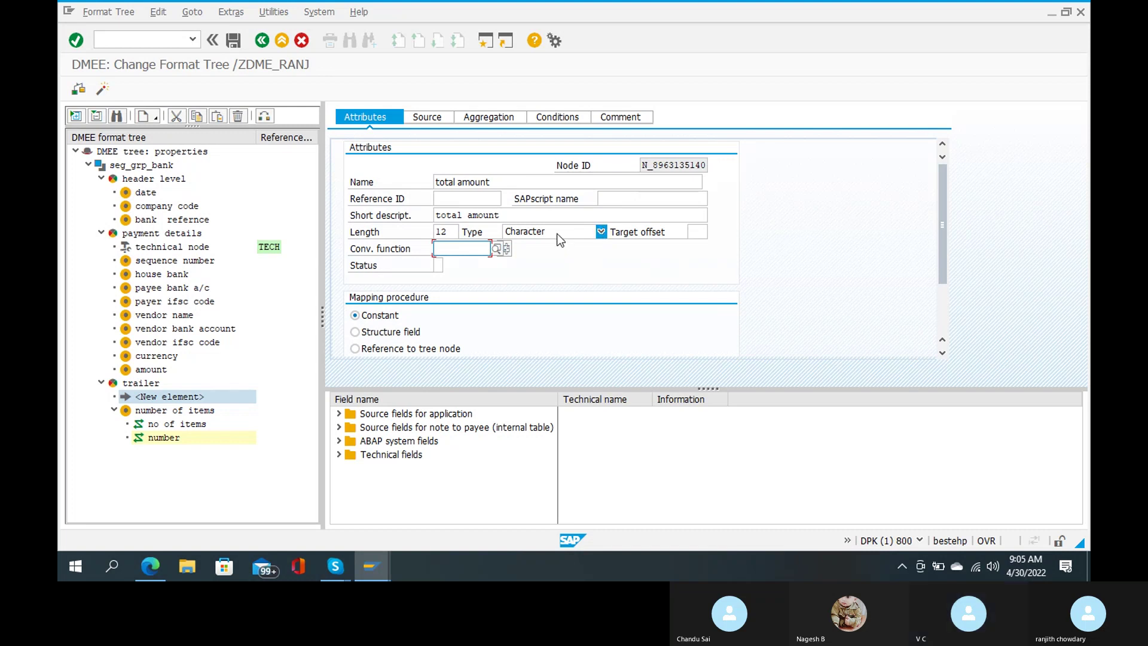
Set the total amount element's type to Currency Amount and its mapping procedure to Aggregation.
left_click(945, 301)
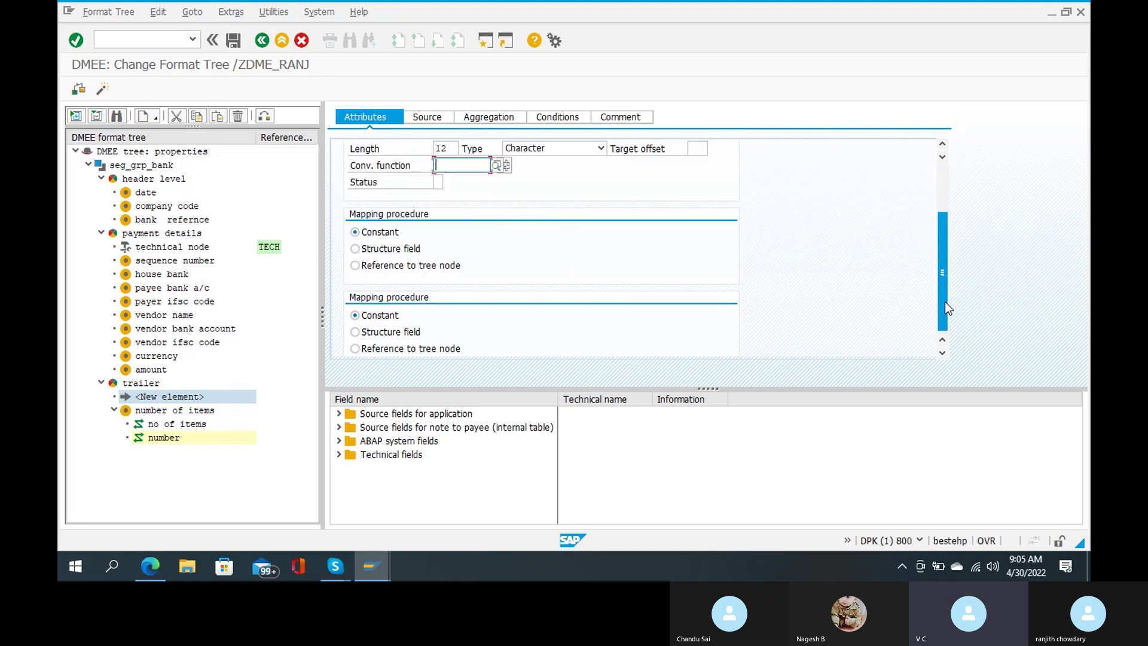
left_click(601, 148)
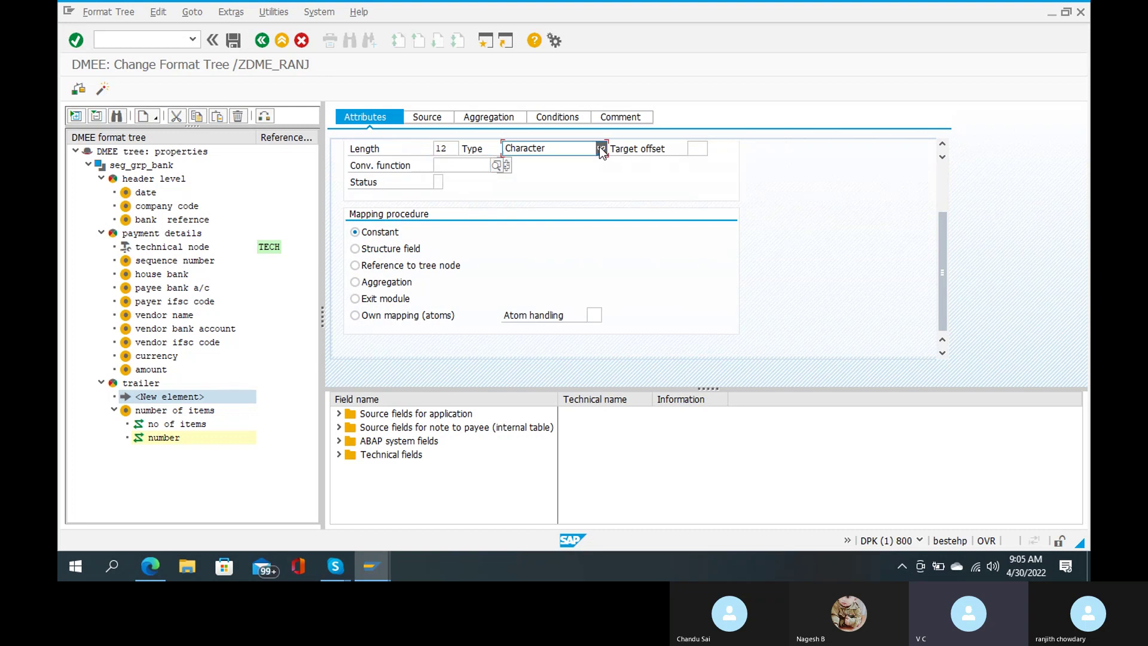
left_click(570, 183)
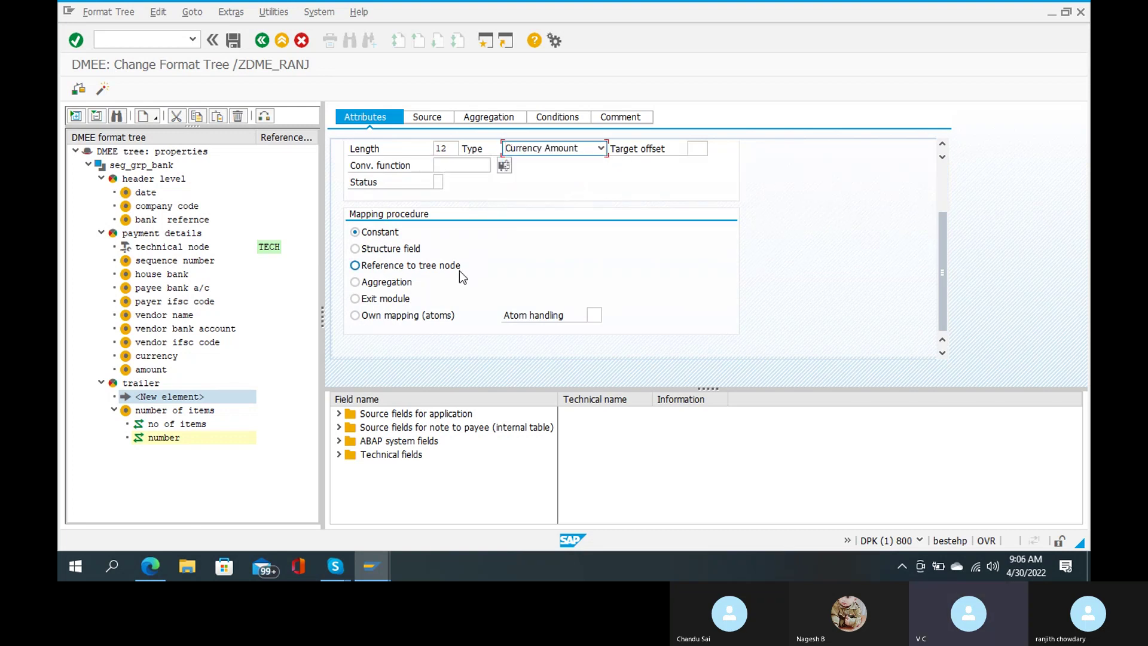
left_click(410, 285)
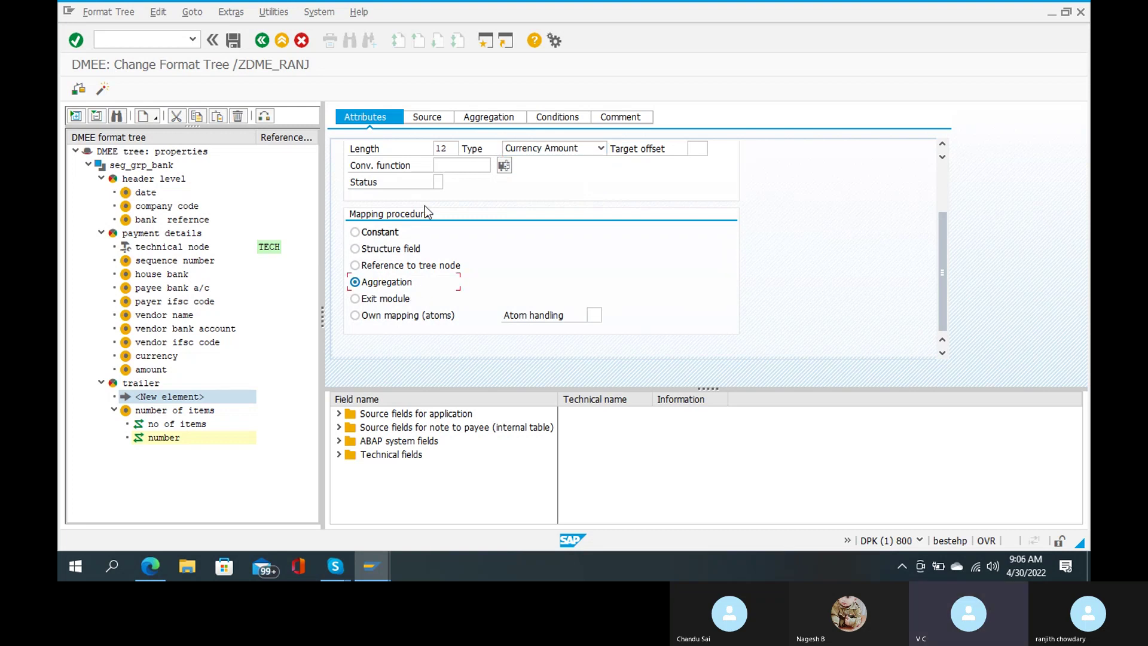
Look through the source, aggregation and comment settings of the total amount element.
left_click(449, 119)
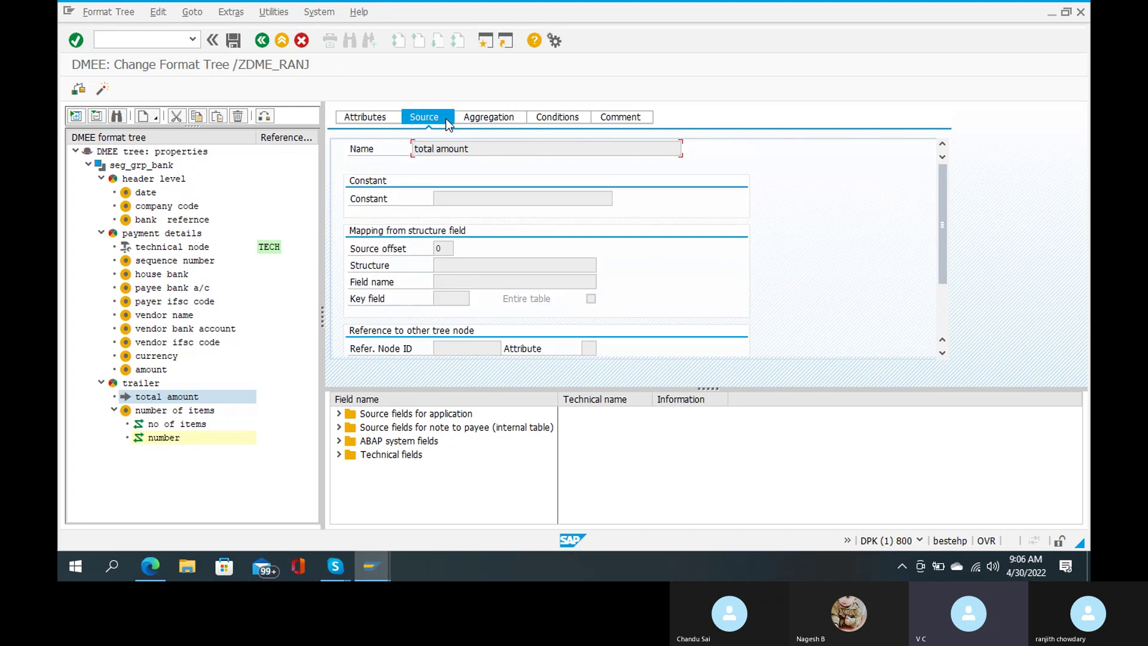
left_click(483, 117)
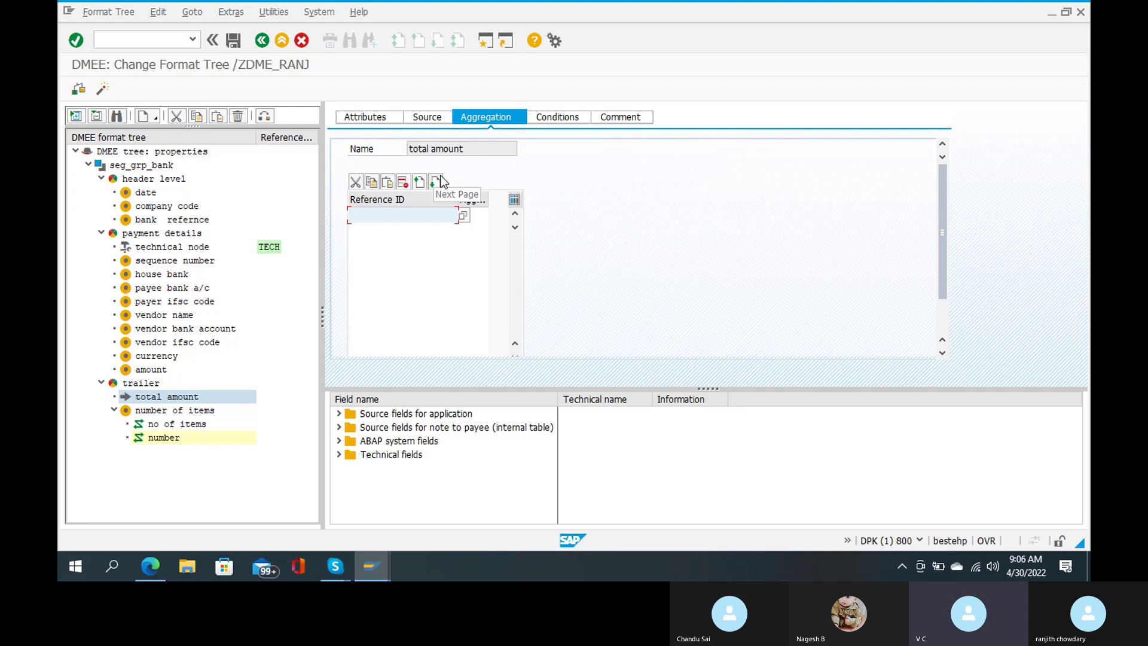
key("BackSpace")
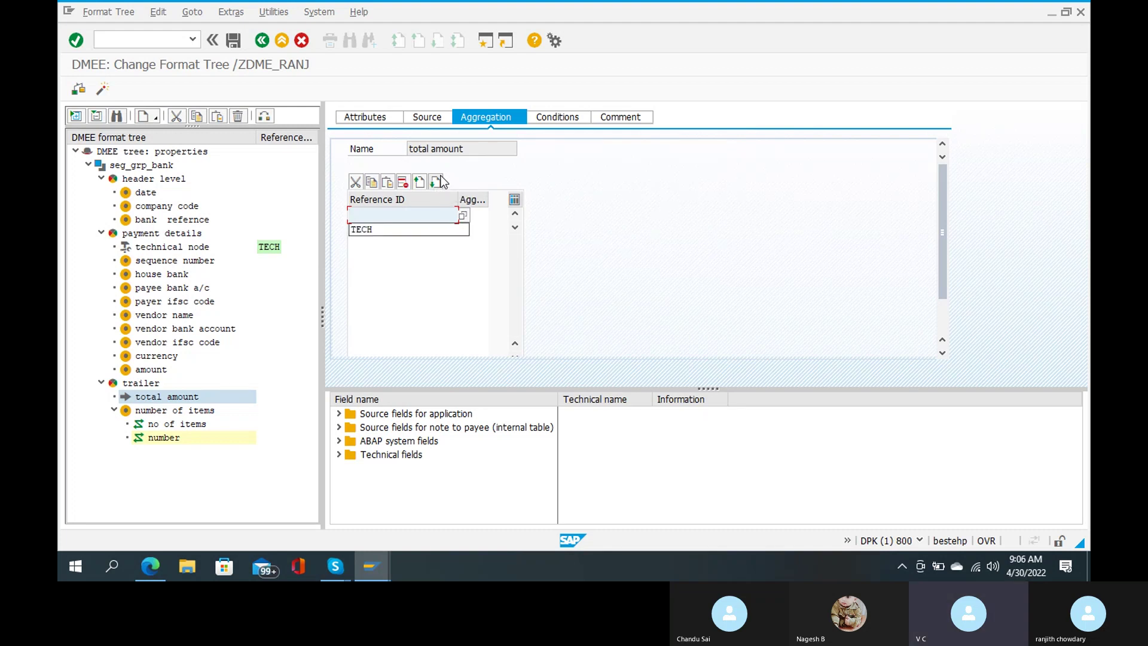
left_click(627, 116)
type("total amount")
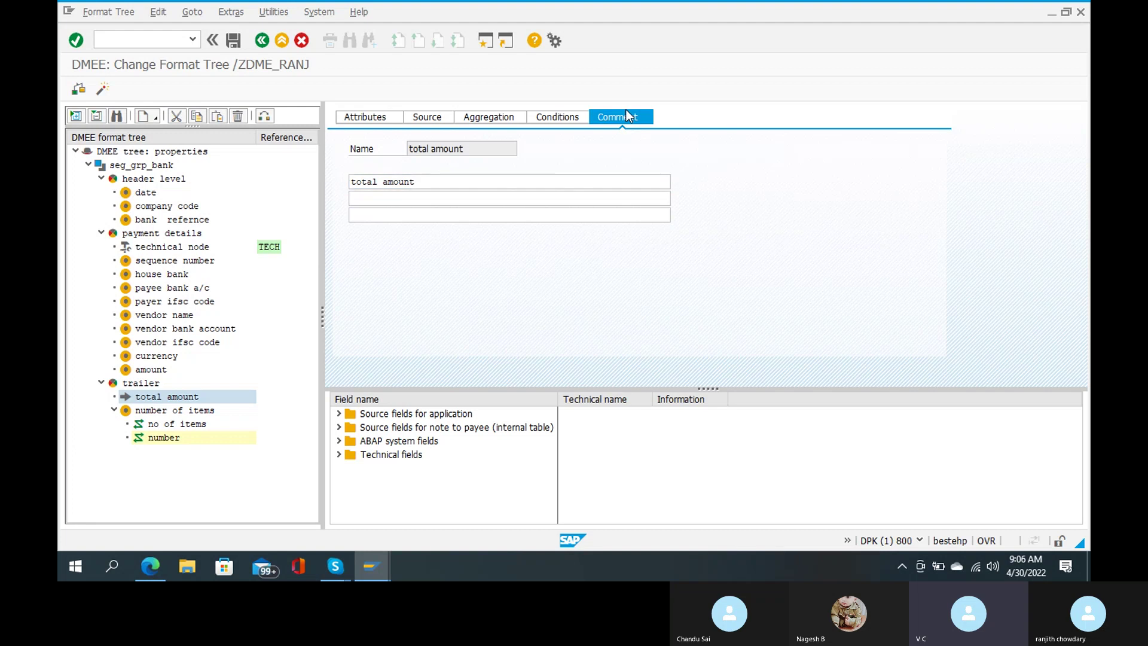
left_click(385, 117)
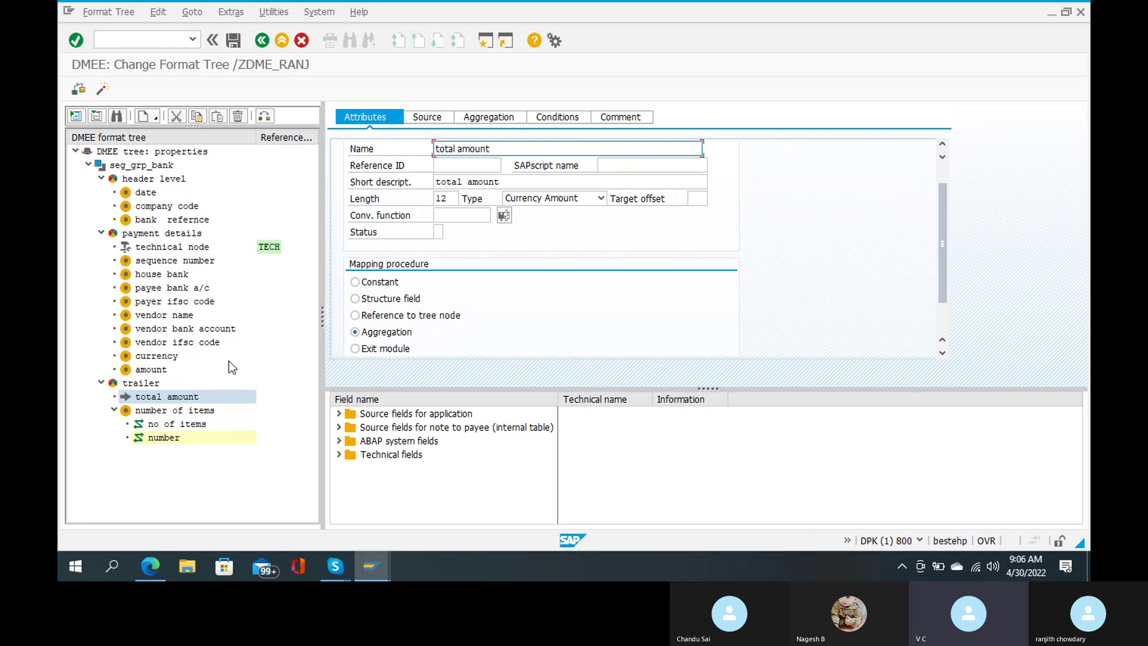
Open the amount element under payment details and assign it the reference ID AMOUNT.
left_click(150, 369)
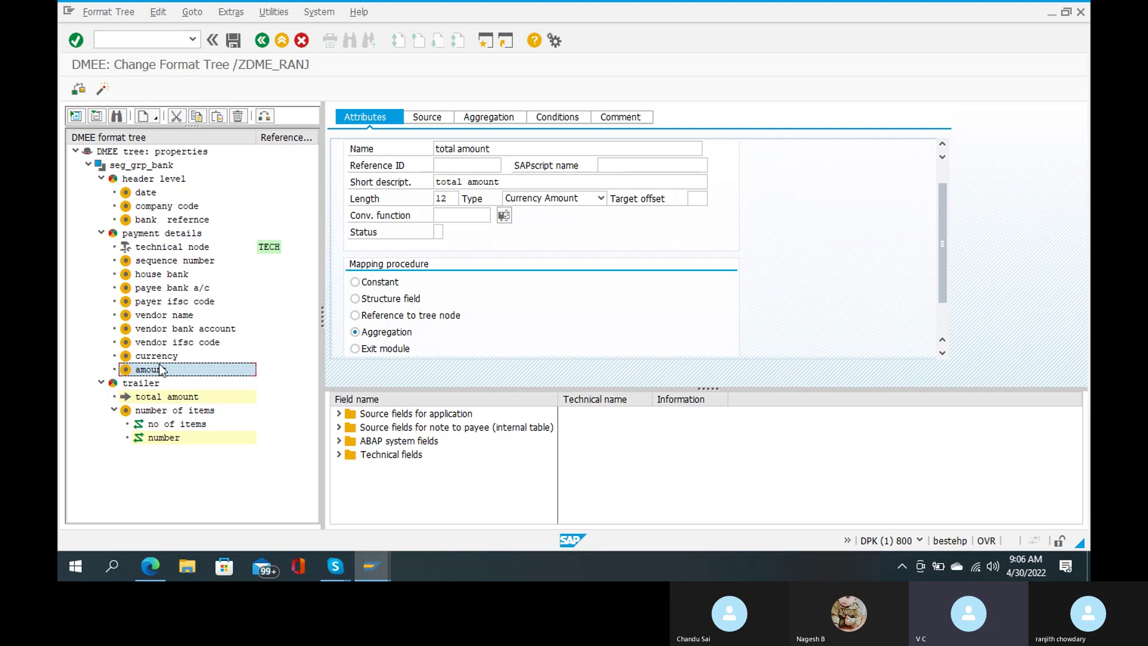
double_click(166, 372)
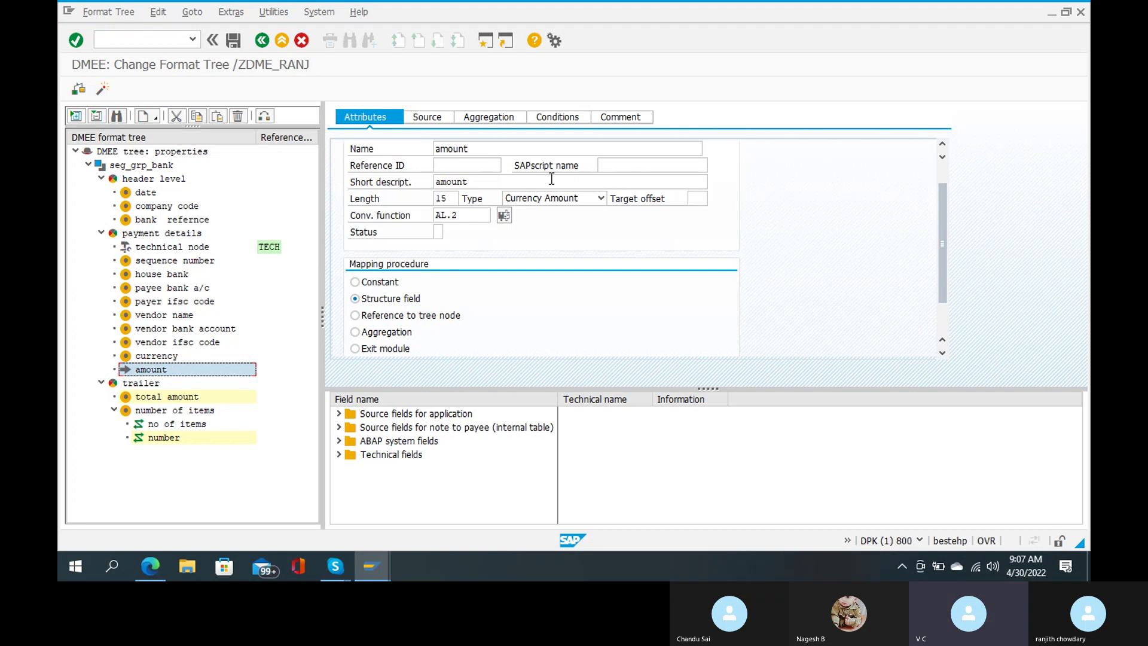
left_click(476, 165)
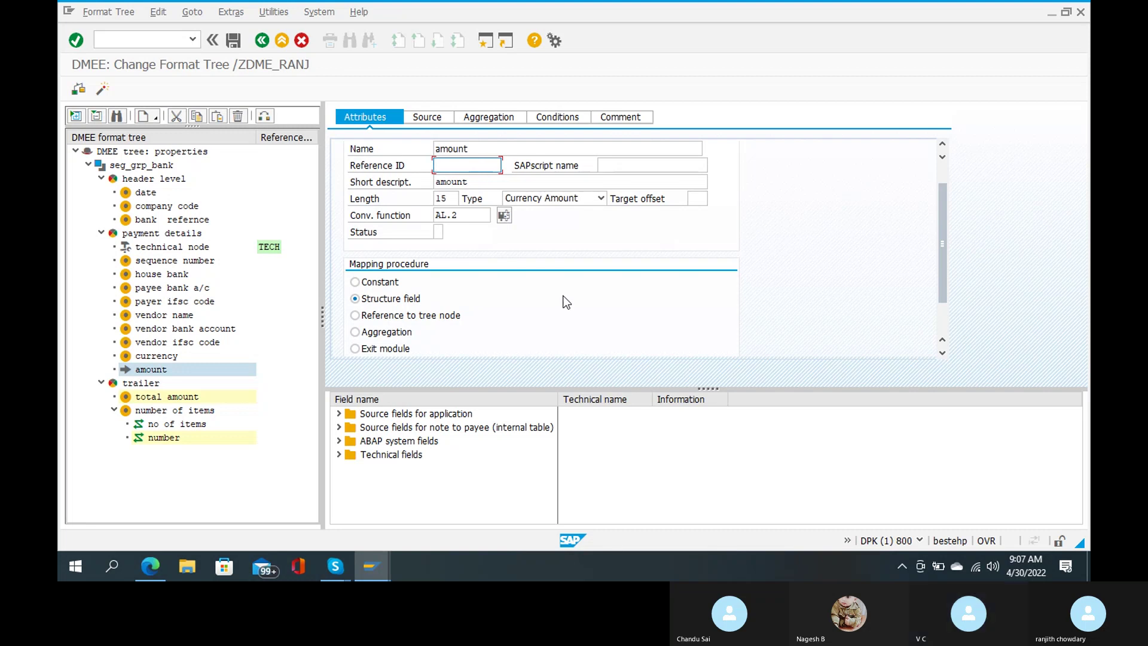
type("amount")
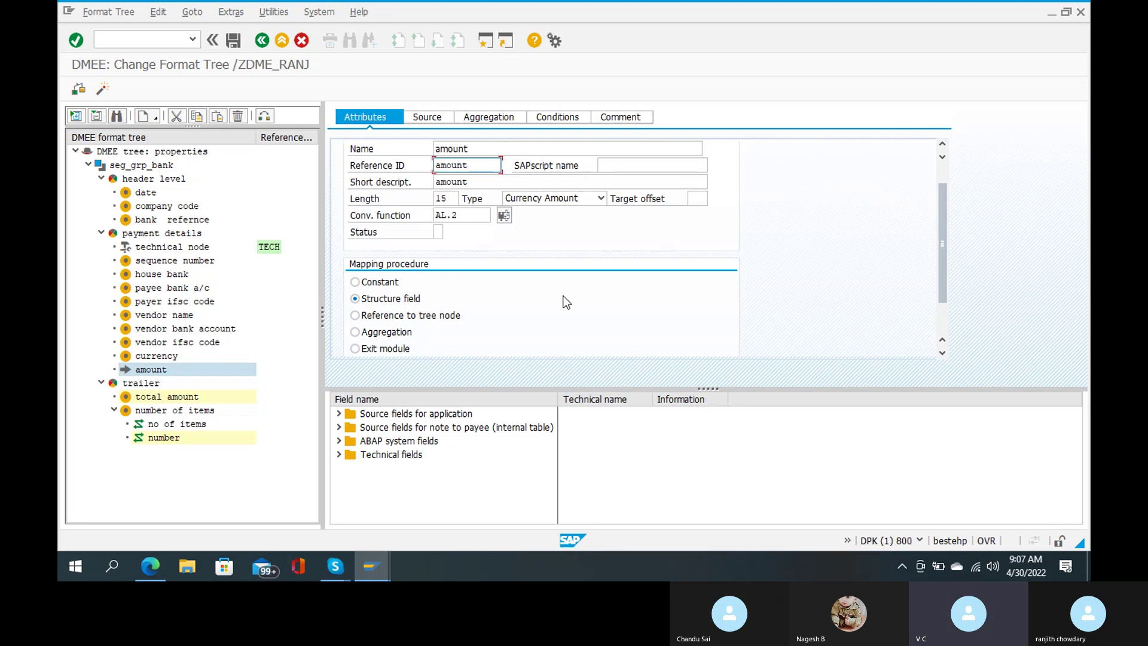
key("Return")
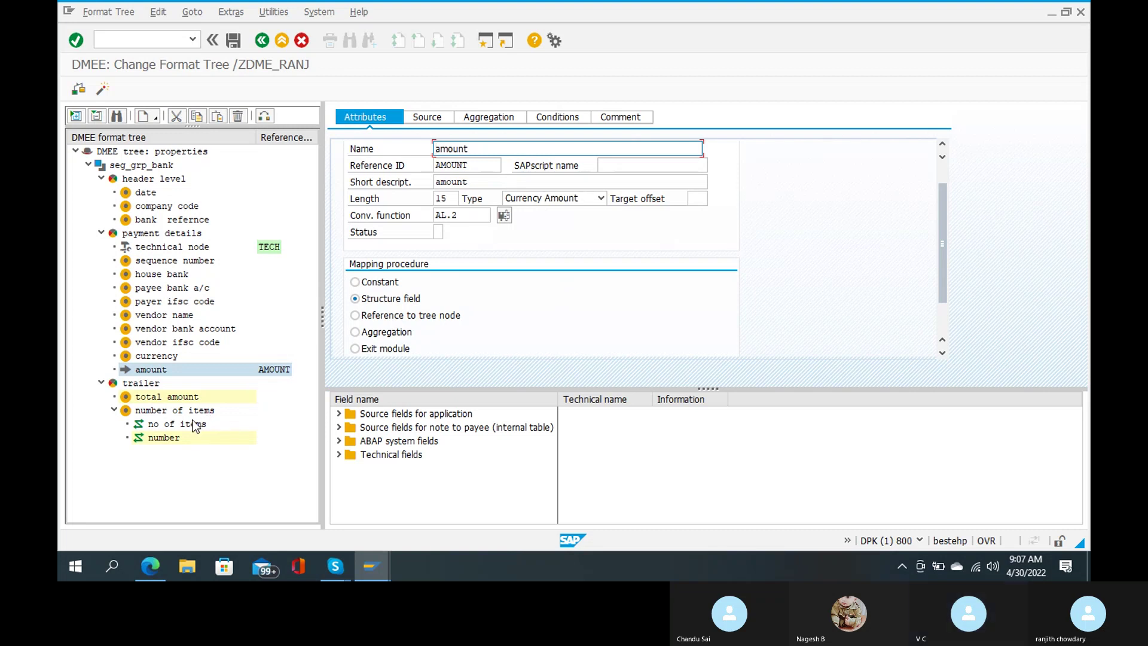
Add reference ID AMOUNT to the trailer's total amount aggregation with aggregation type 1, Summation of Values.
left_click(197, 396)
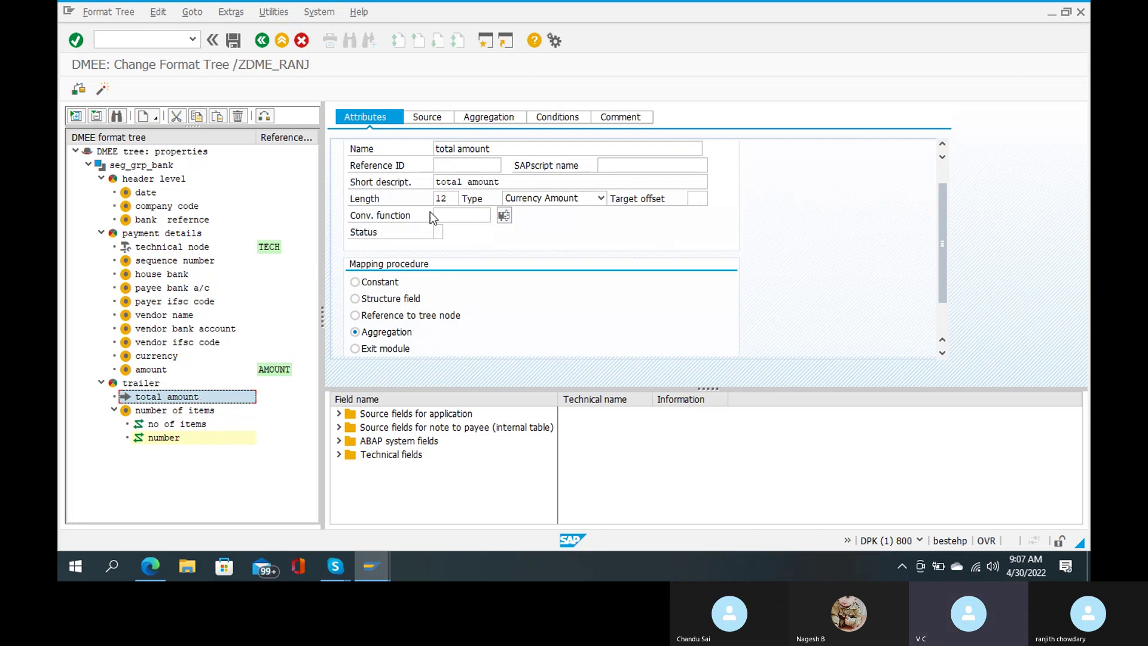
left_click(490, 117)
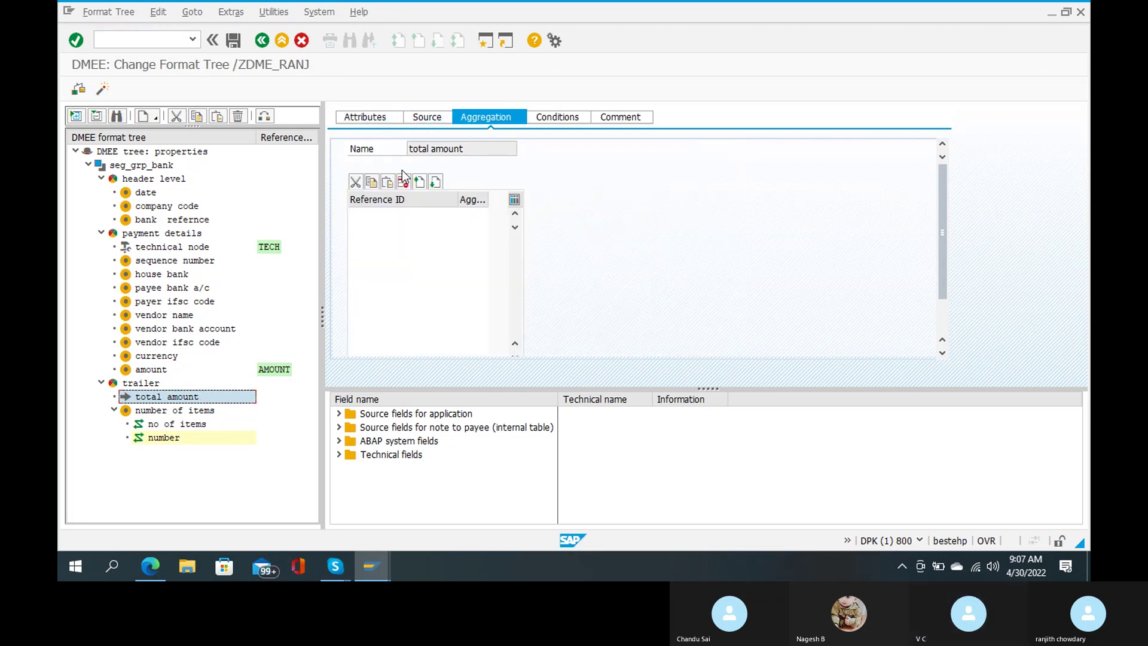
left_click(388, 212)
type("amount")
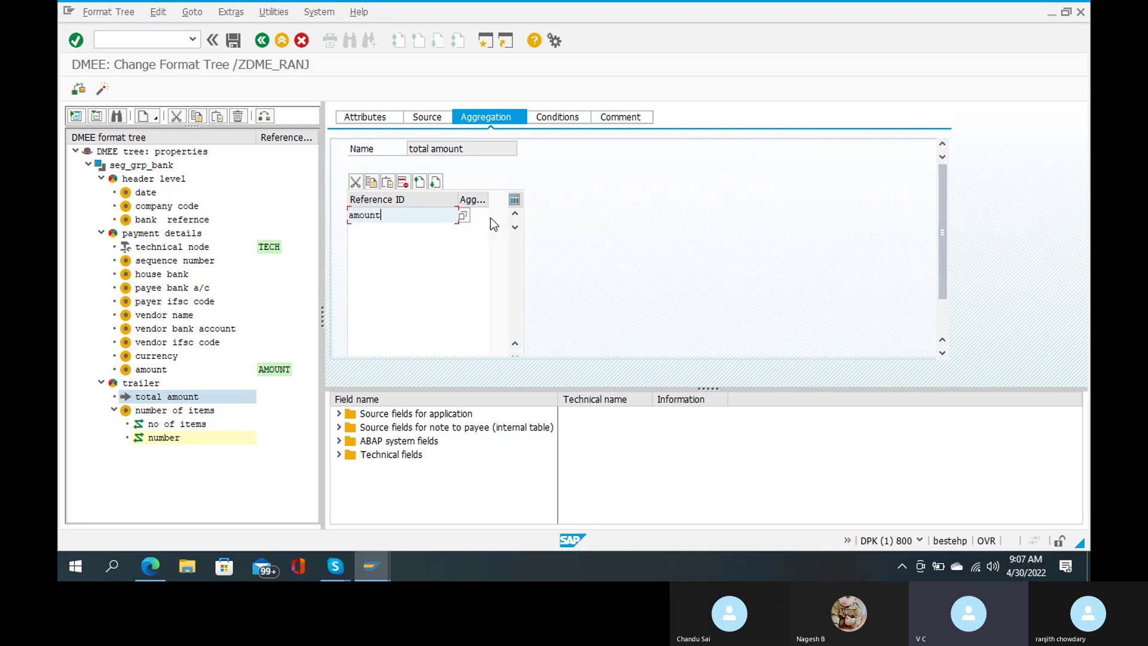
left_click(463, 216)
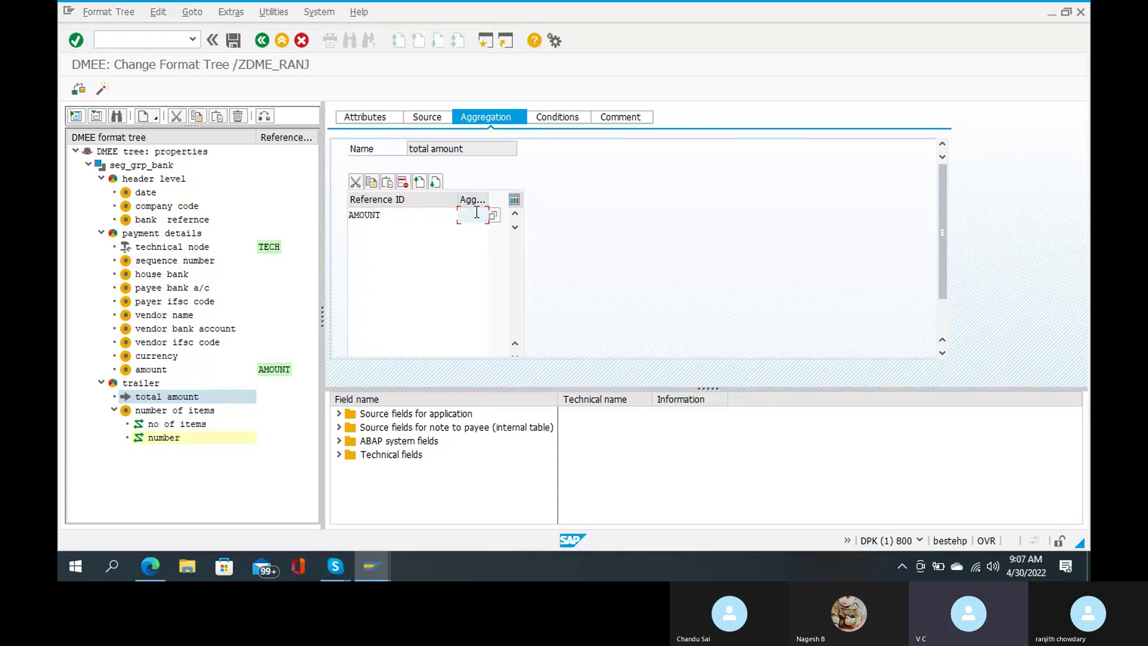
left_click(476, 214)
left_click(494, 215)
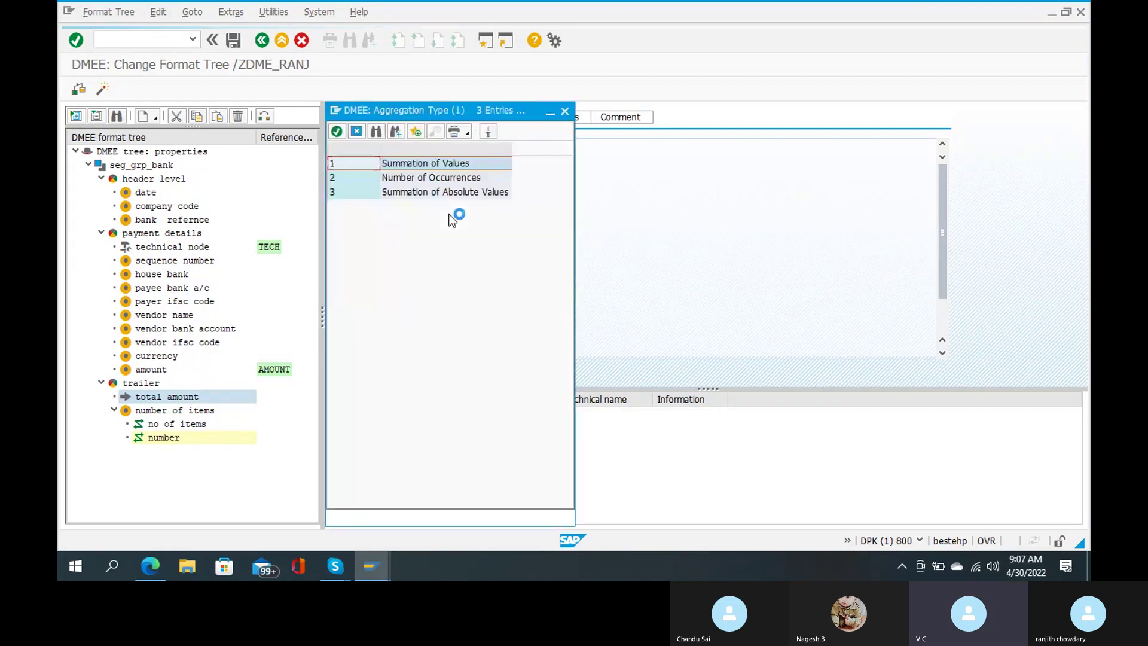
left_click(429, 164)
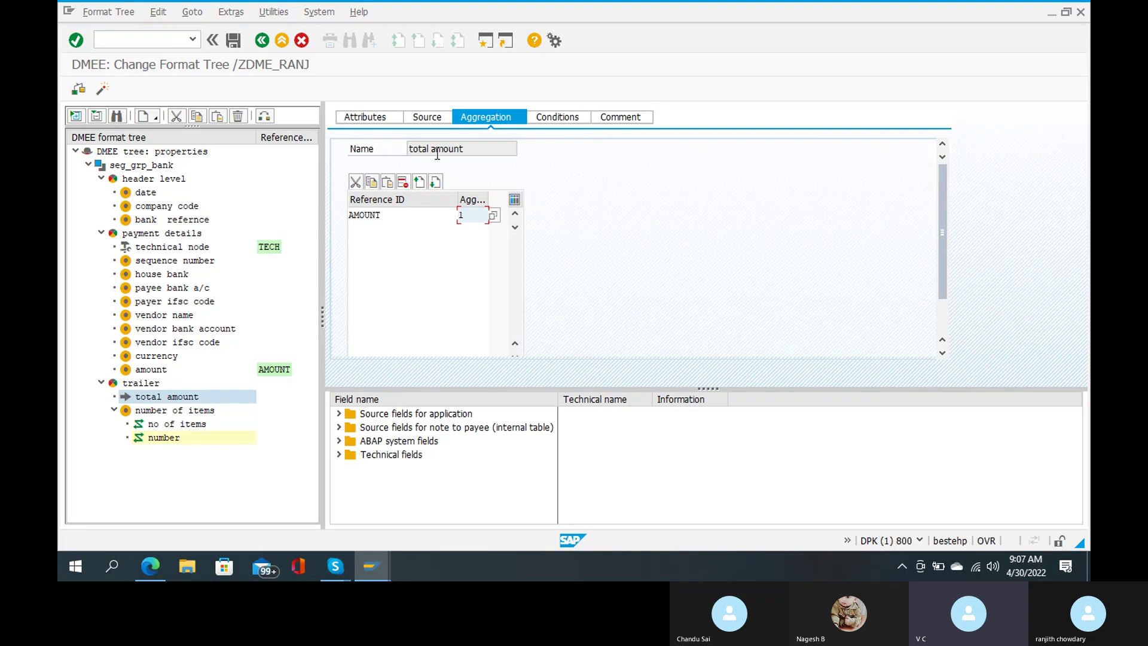
left_click(353, 122)
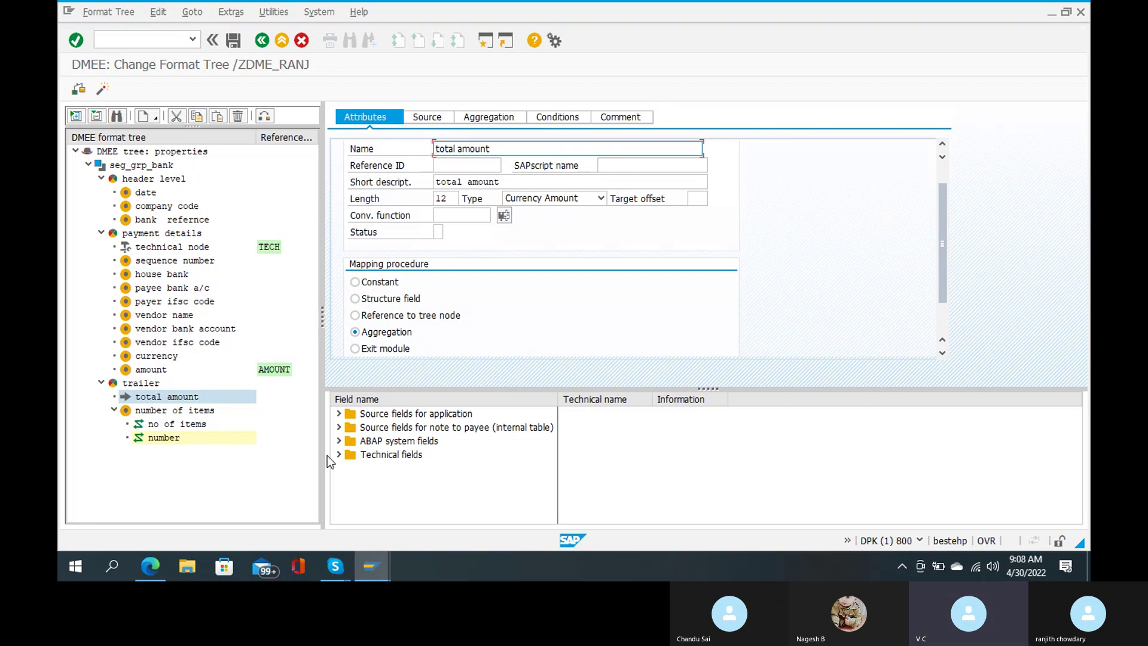
Check format tree /ZDME_RANJ for consistency and activate it with the proposed workbench request.
left_click(78, 90)
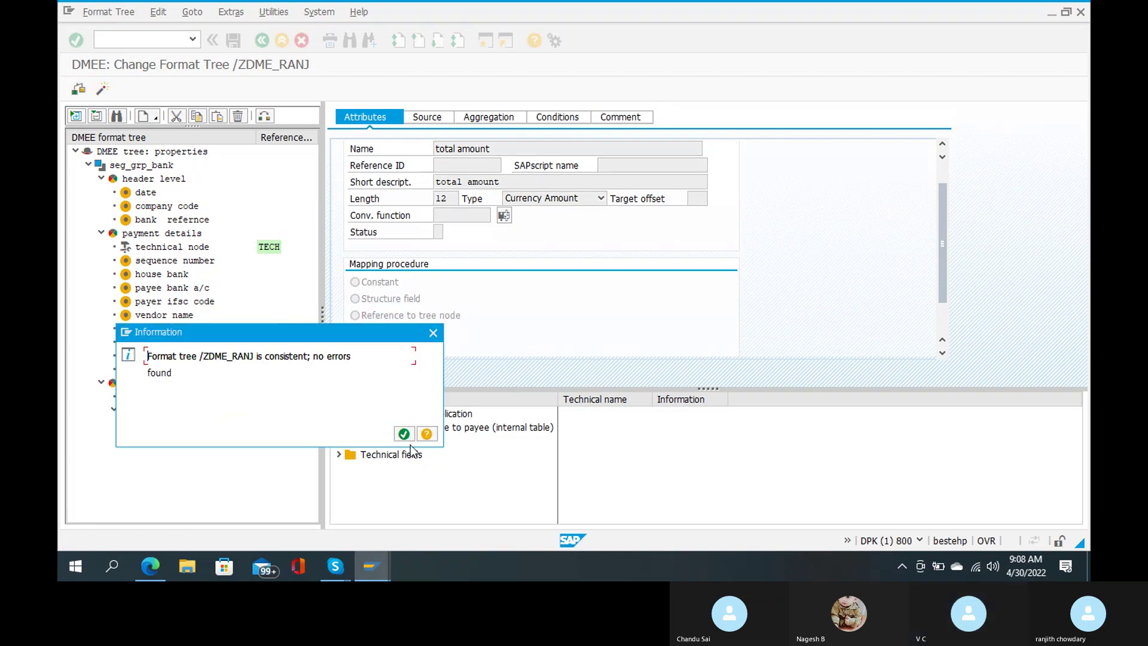
left_click(403, 434)
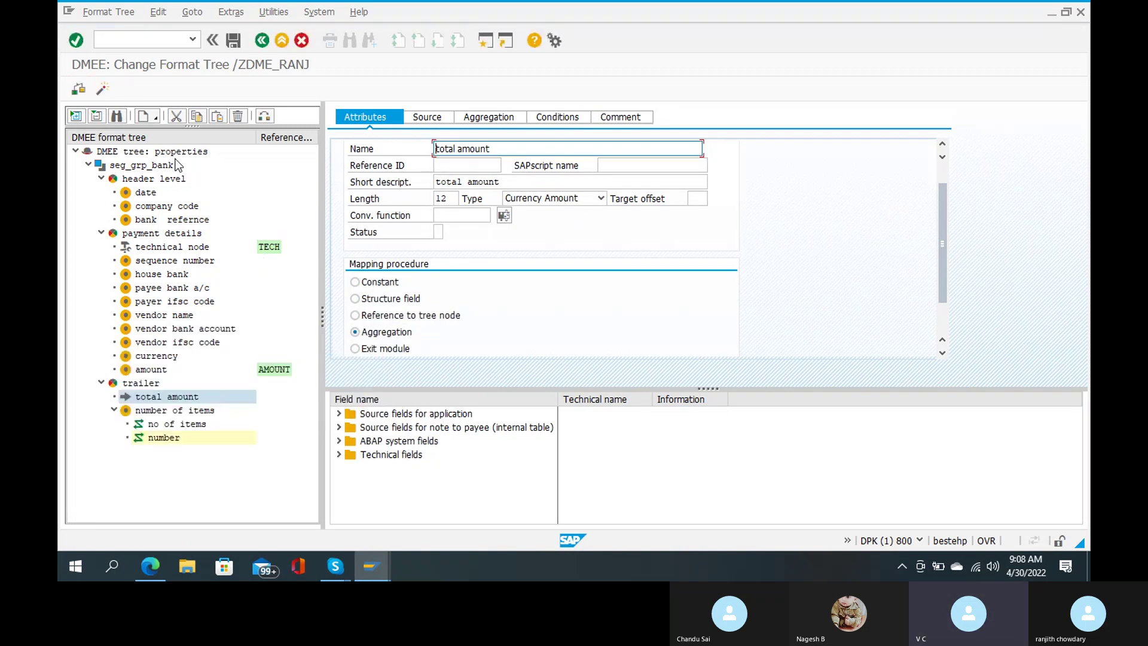
left_click(108, 90)
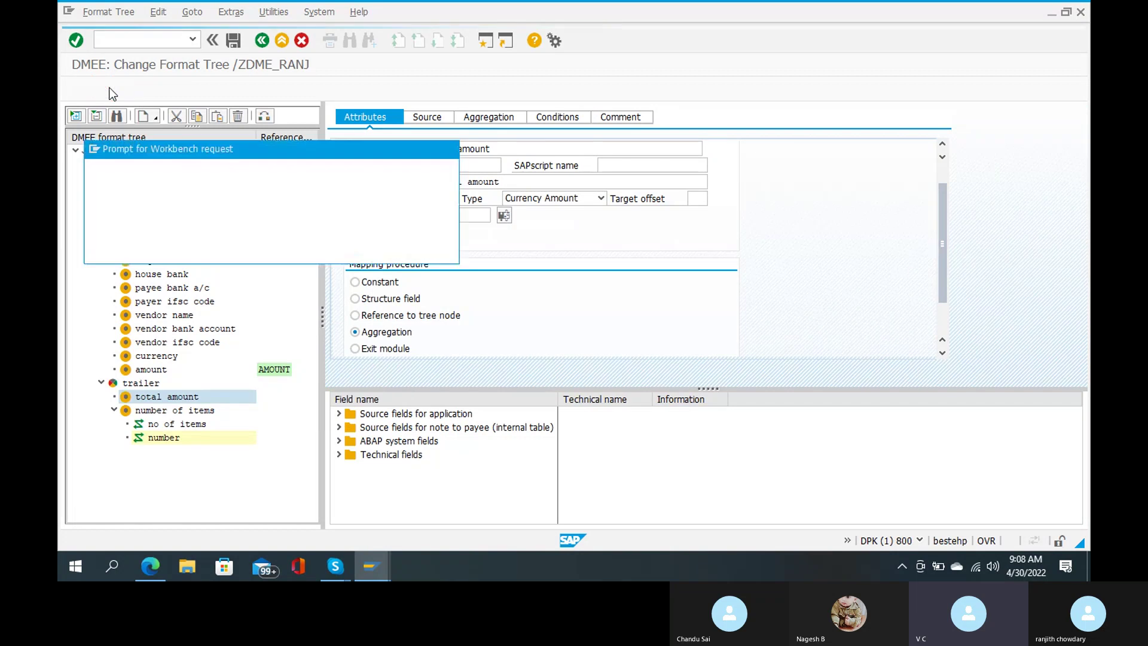
key("Return")
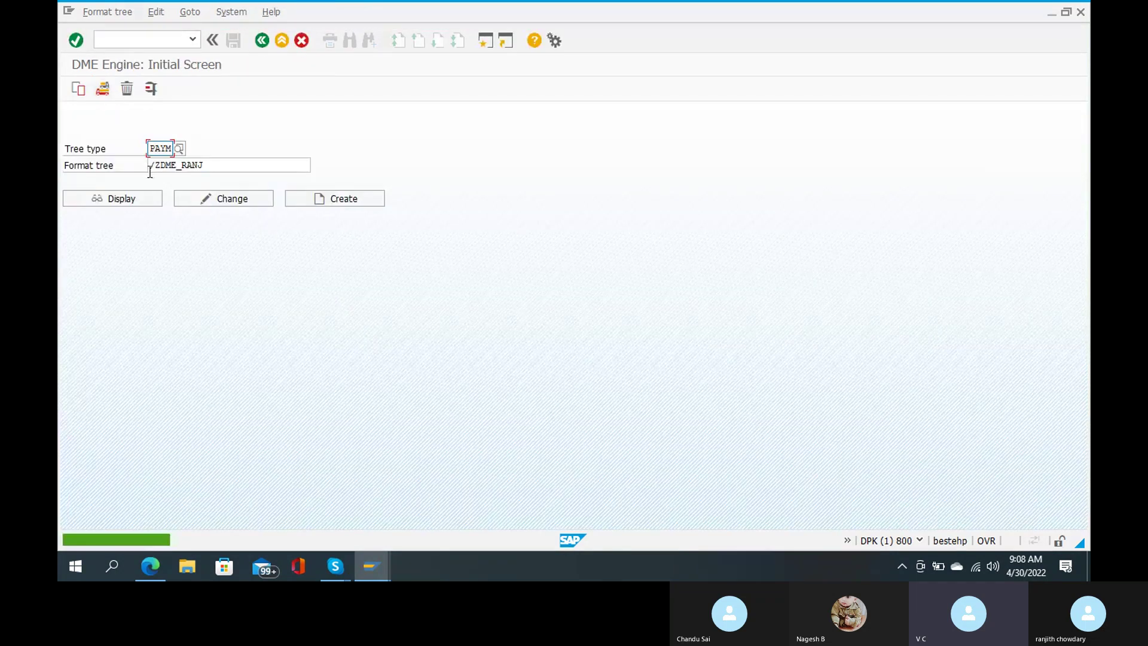
Reopen format tree /ZDME_RANJ for changes.
left_click(222, 202)
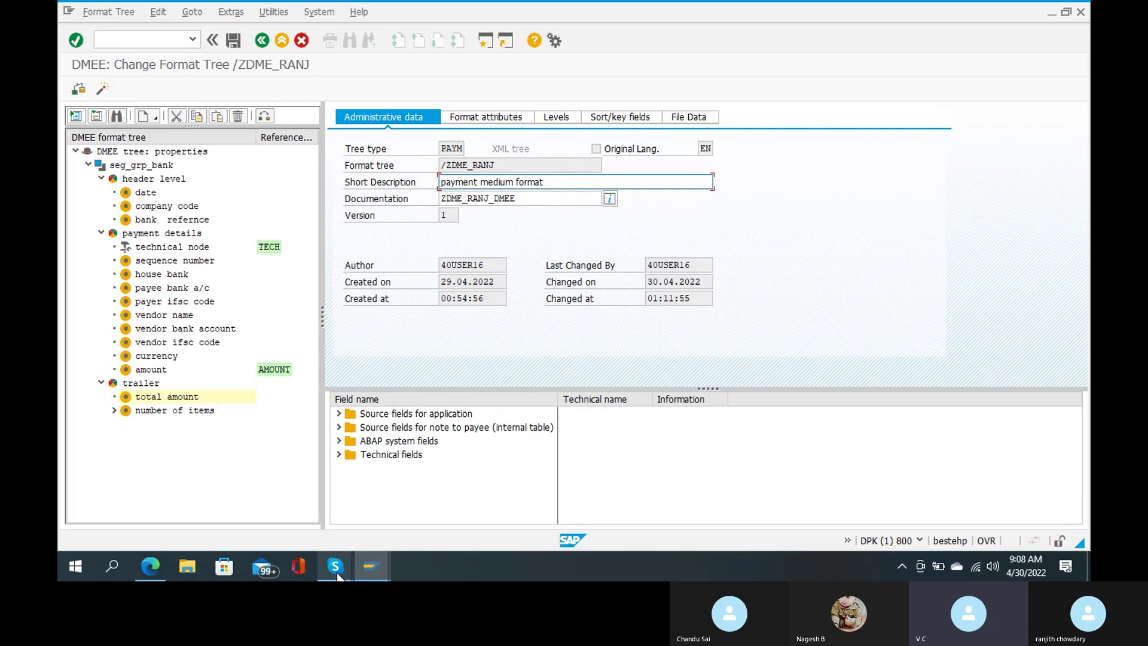
mouse_move(335, 565)
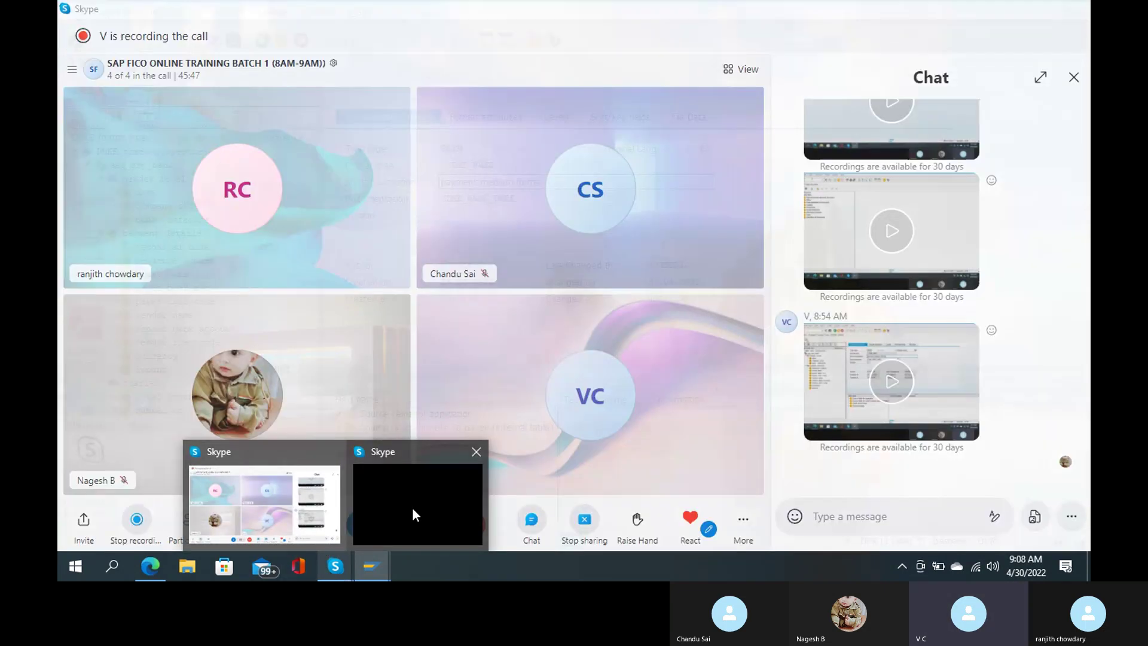